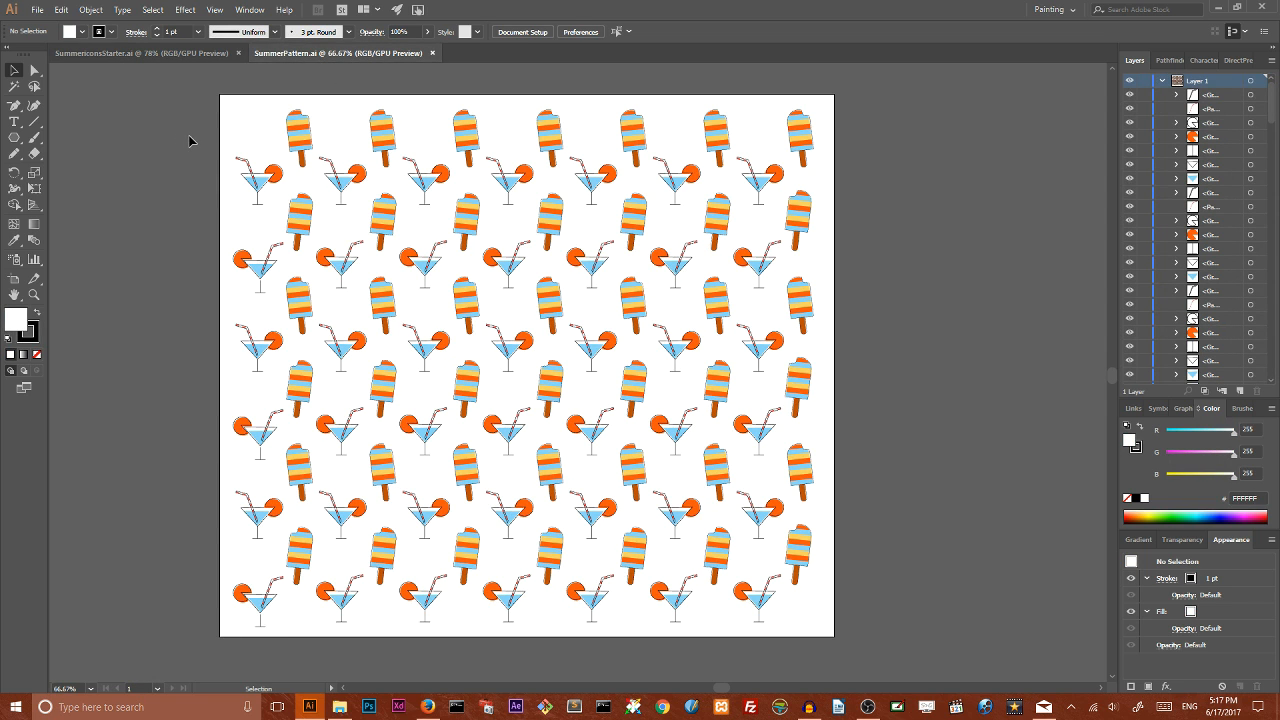
# Step: Create a new landscape document of 1920 x 1080 pixels in RGB colour from the Web-Large preset
pyautogui.click(128, 52)
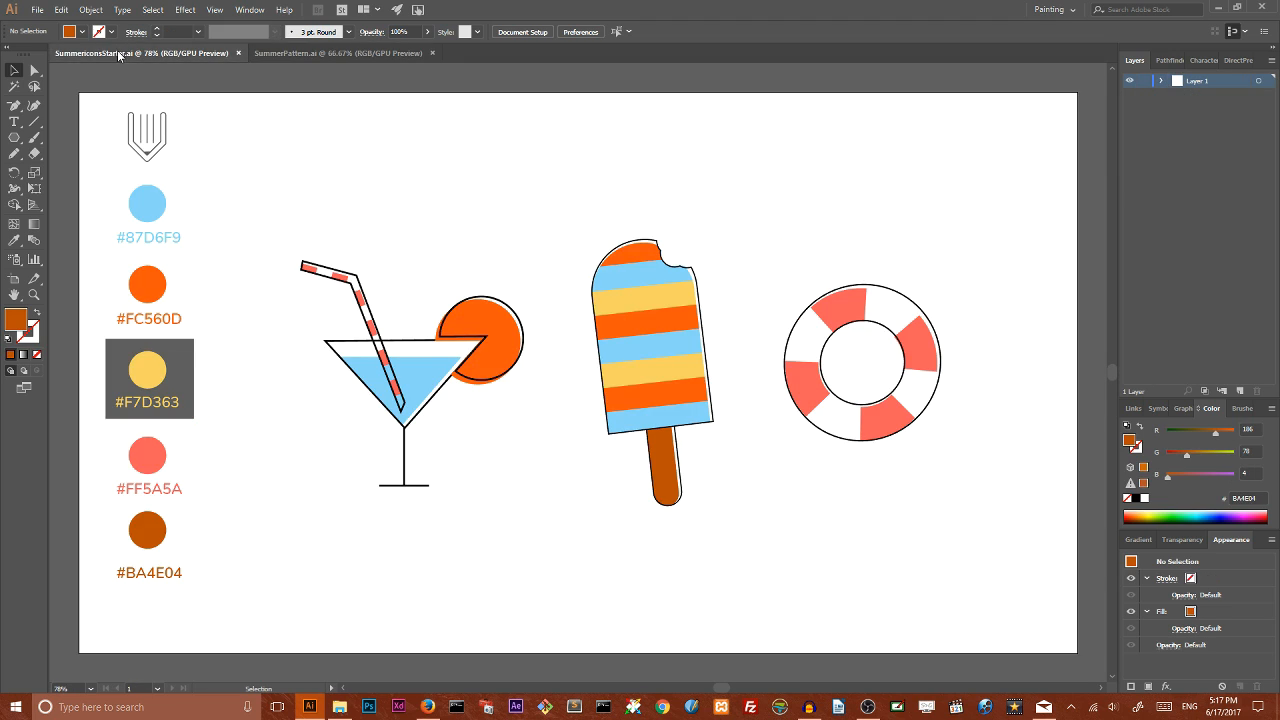
pyautogui.click(30, 12)
pyautogui.press('Escape')
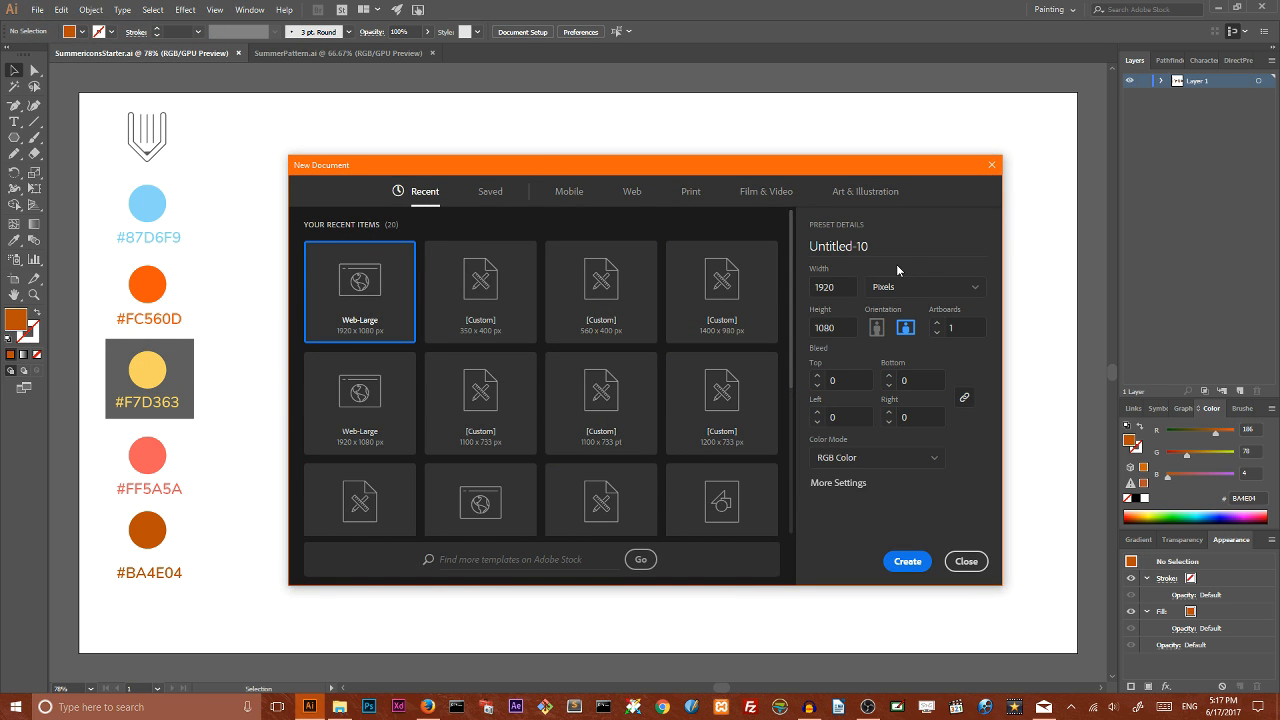
pyautogui.click(908, 563)
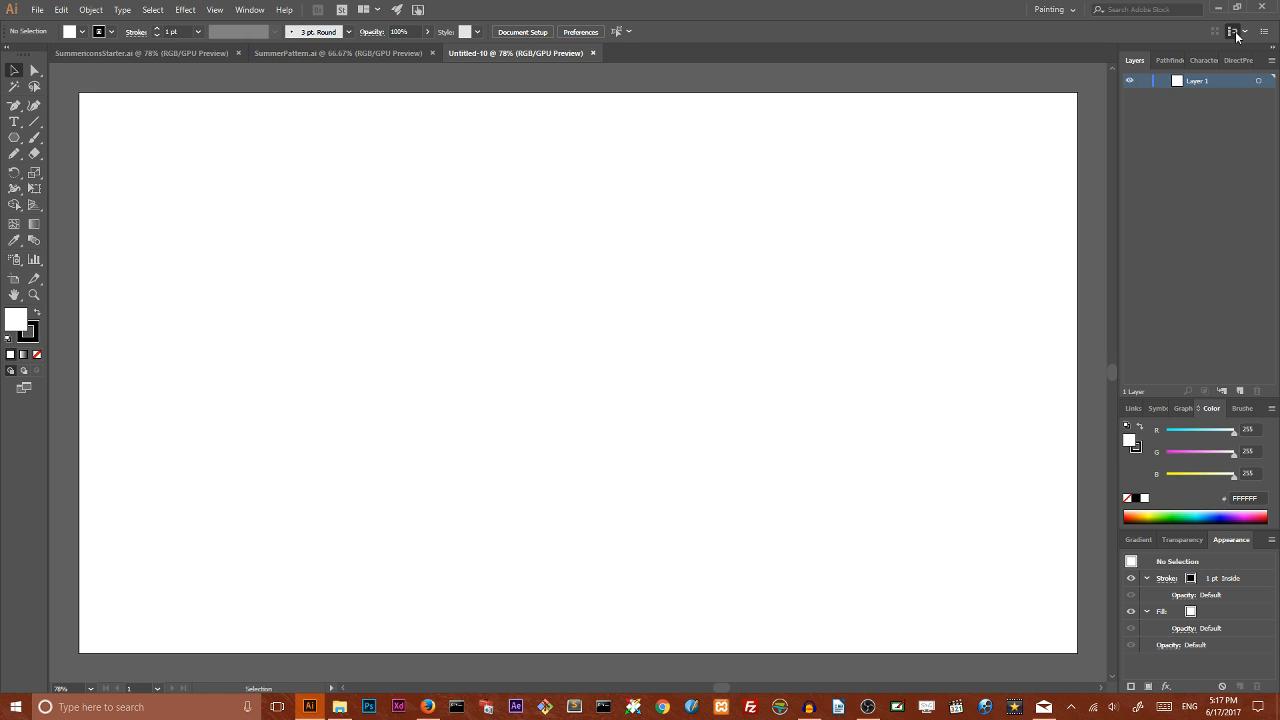
# Step: Enlarge the layer thumbnails by setting a bigger custom row size in the layer list's display options
pyautogui.click(1260, 81)
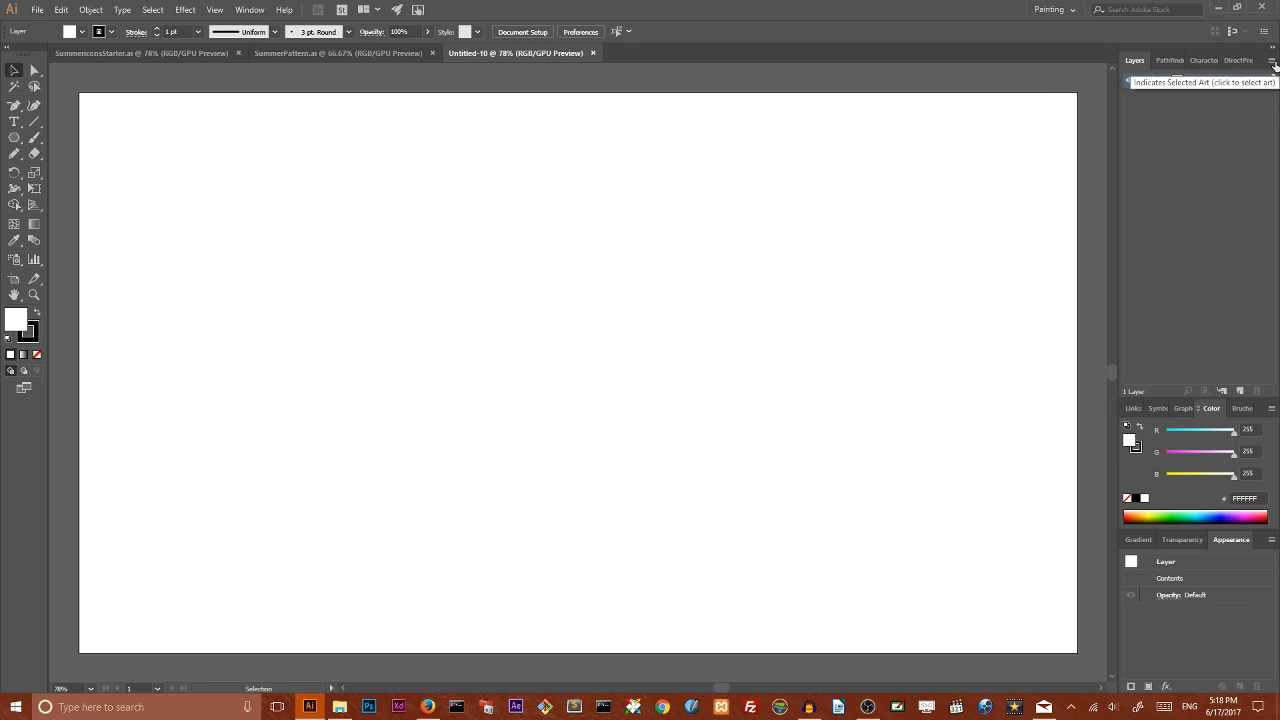
pyautogui.click(1271, 60)
pyautogui.click(1153, 395)
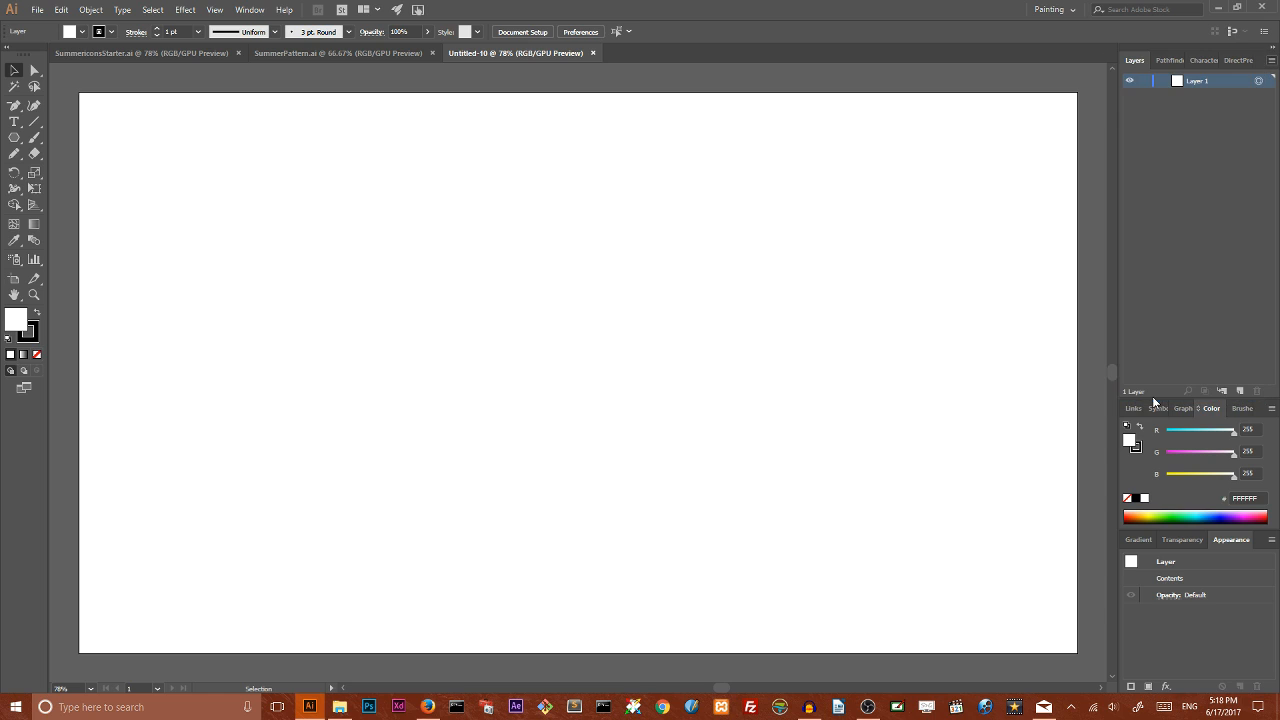
pyautogui.click(563, 328)
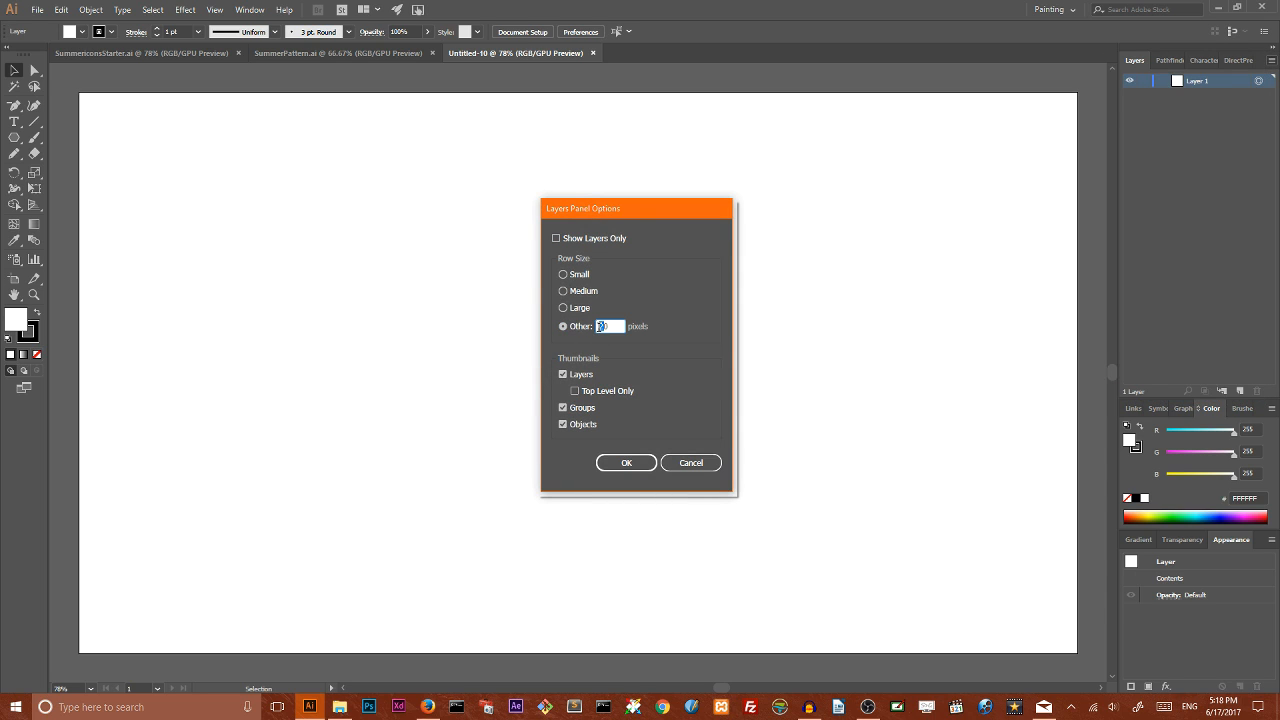
pyautogui.write('07')
pyautogui.click(615, 468)
# Step: Copy the pencil logo and the colour swatches with their hex labels from SummericonsStarter.ai into the new document
pyautogui.click(112, 52)
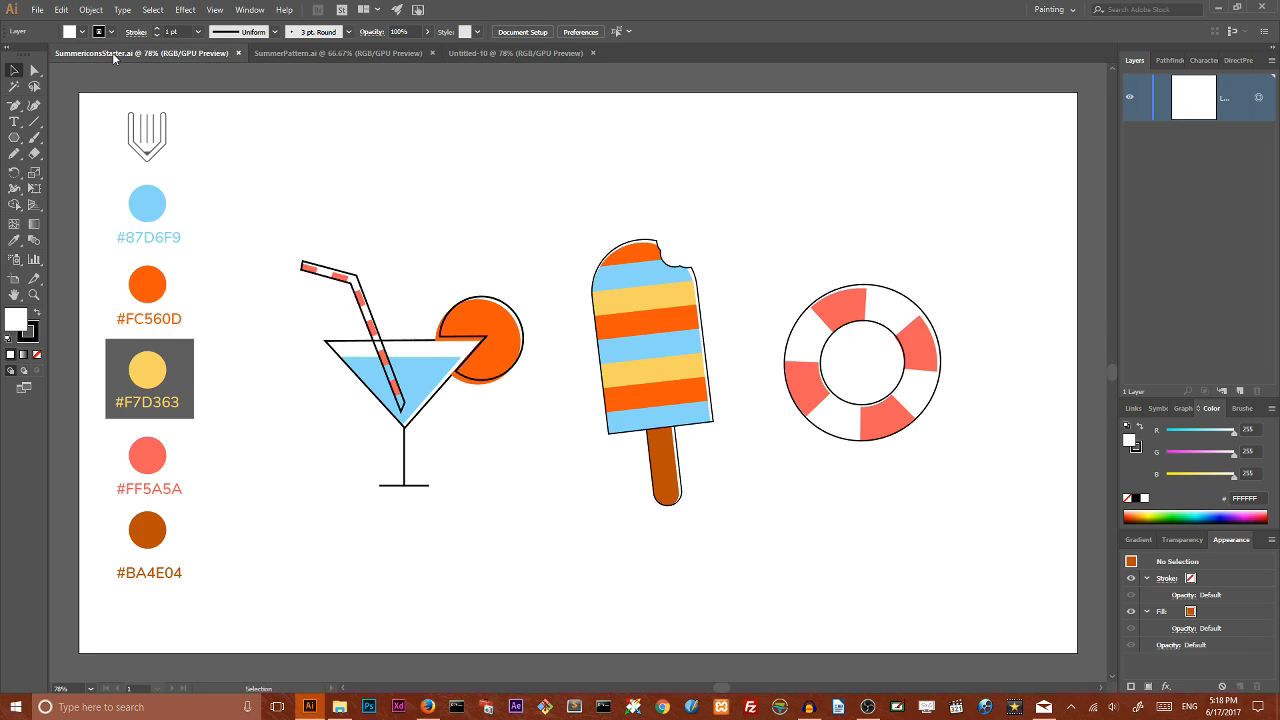
pyautogui.click(110, 108)
pyautogui.scroll(-1, 170, 287)
pyautogui.moveTo(160, 114); pyautogui.dragTo(162, 160)
# Step: Lock the layer holding the colour swatches and add a new empty layer above it
pyautogui.click(1143, 97)
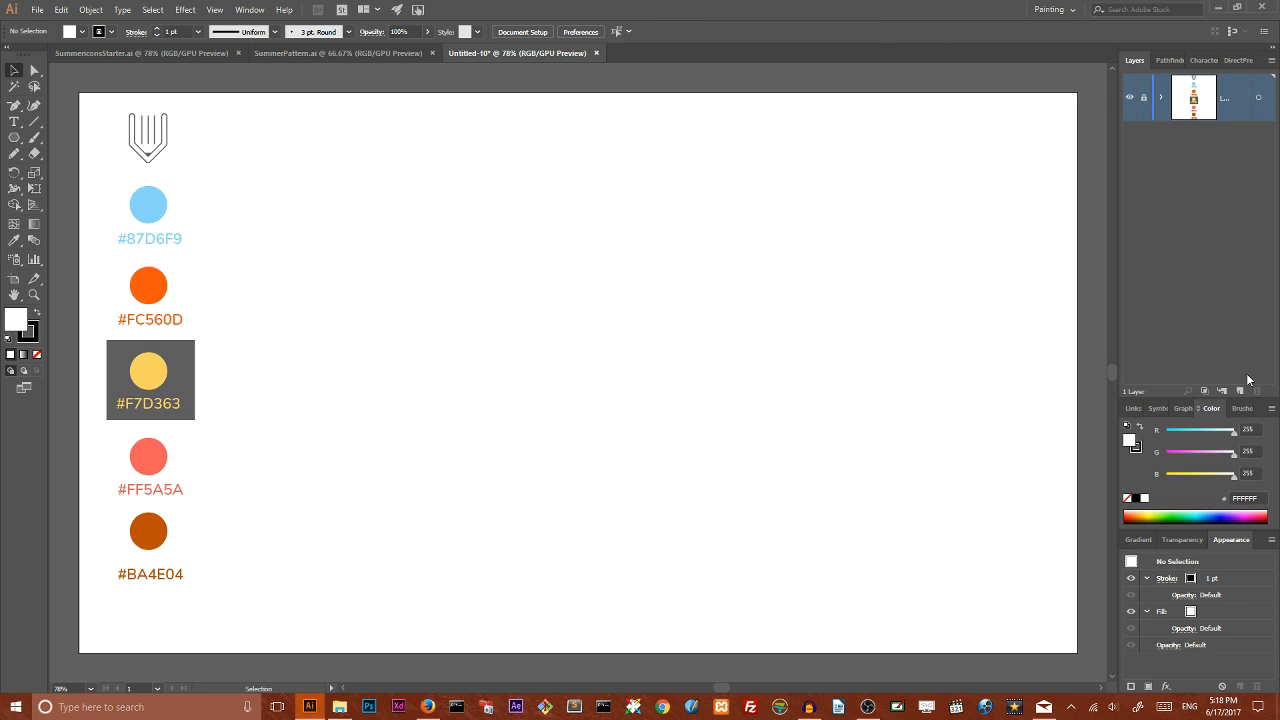
pyautogui.click(1240, 391)
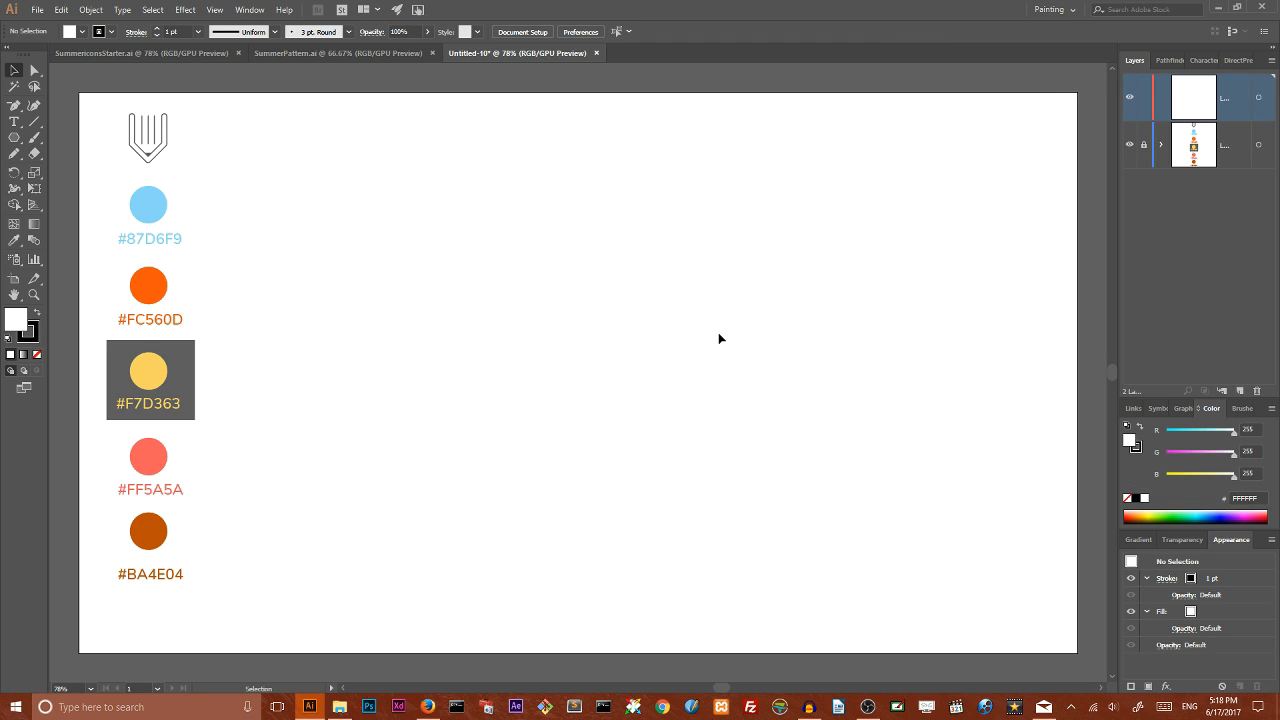
# Step: Draw an upright triangle about 566 px wide and 490 px high with the Polygon tool, beside the colour swatches
pyautogui.click(11, 139)
pyautogui.click(11, 139)
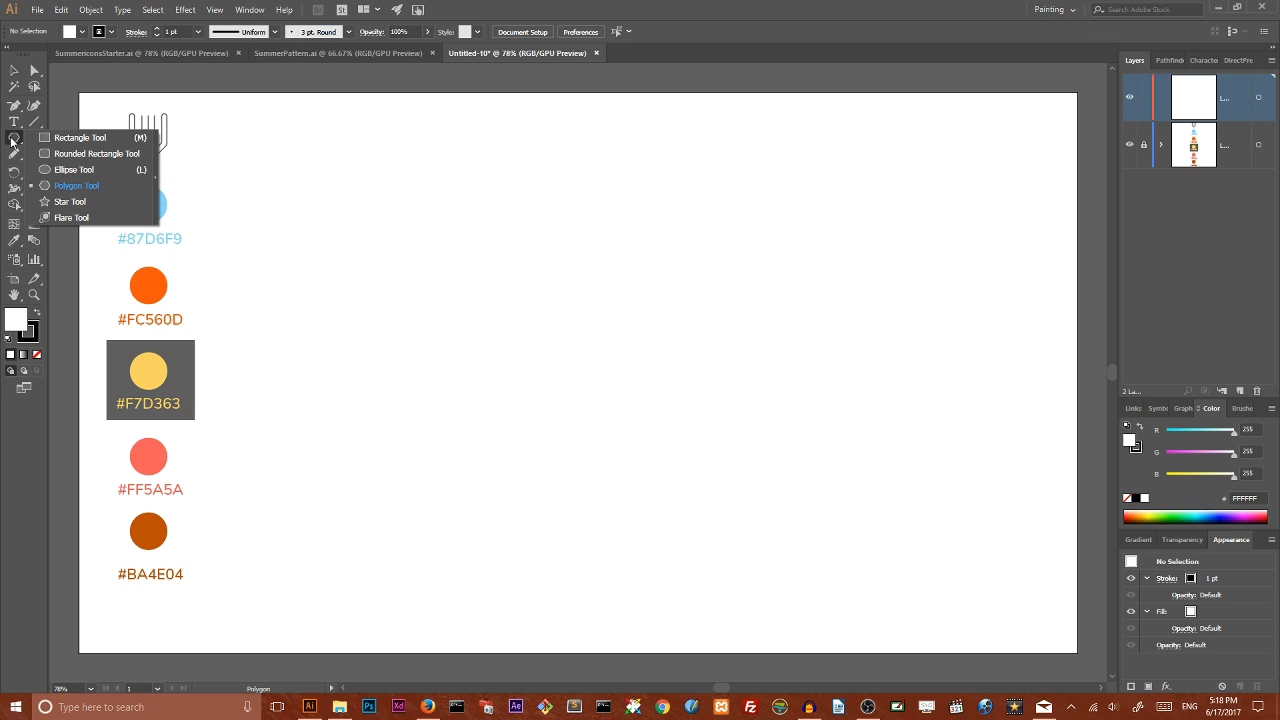
pyautogui.click(90, 190)
pyautogui.moveTo(490, 287)
pyautogui.mouseDown()
pyautogui.moveTo(606, 363)
pyautogui.moveTo(639, 368)
pyautogui.mouseUp()
pyautogui.press('Up')
pyautogui.press('Up')
pyautogui.press('Up')
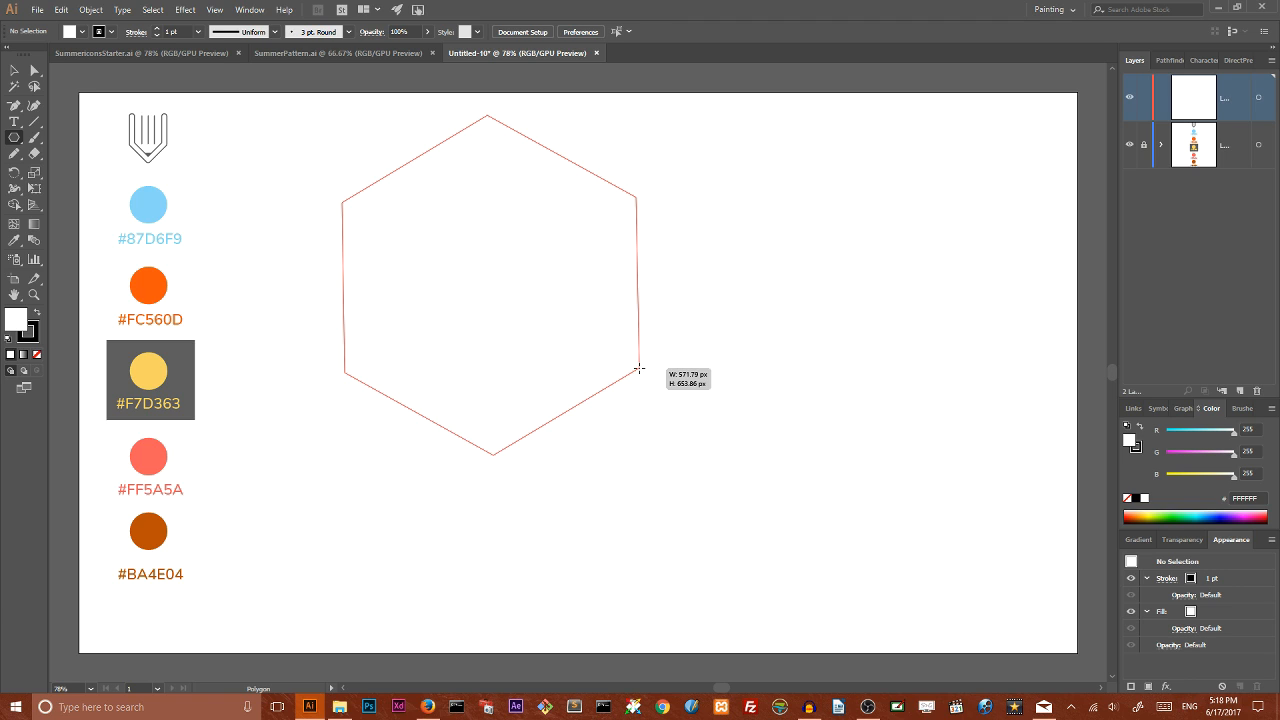
pyautogui.press('Down')
pyautogui.press('Down')
pyautogui.press('Down')
pyautogui.moveTo(639, 368); pyautogui.dragTo(639, 368)
pyautogui.press('shift')
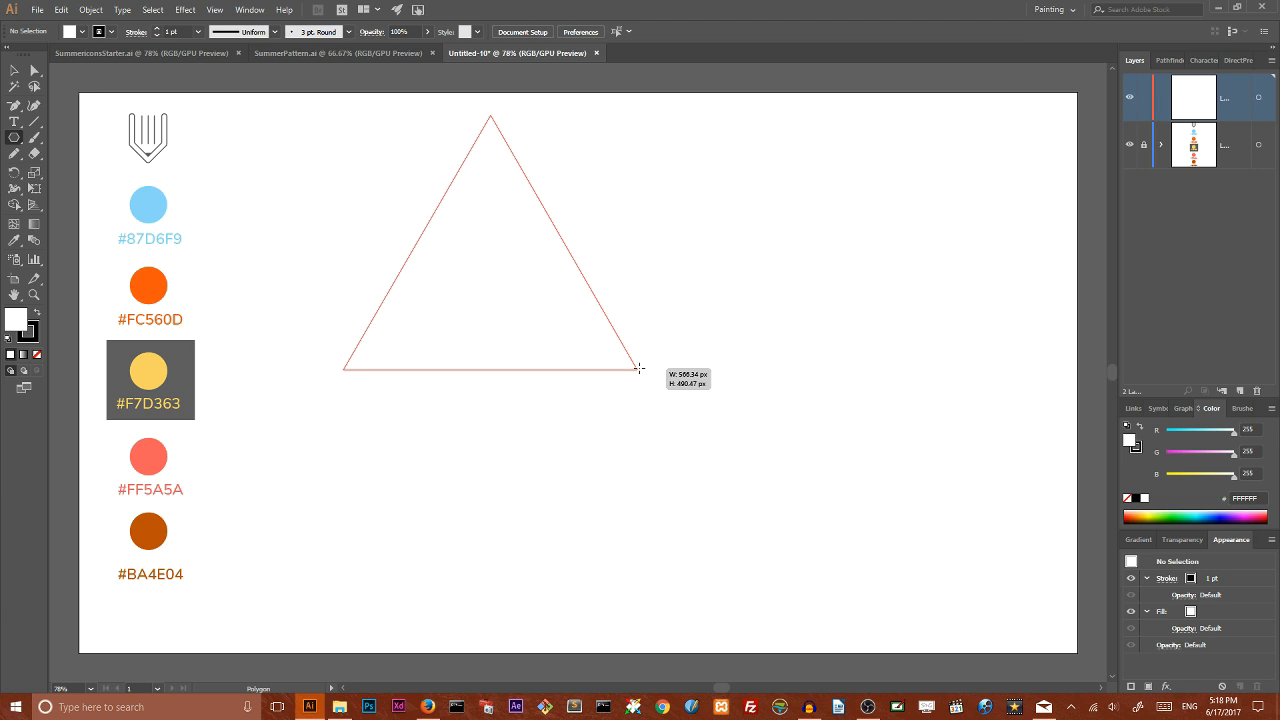
pyautogui.moveTo(639, 368); pyautogui.dragTo(639, 368)
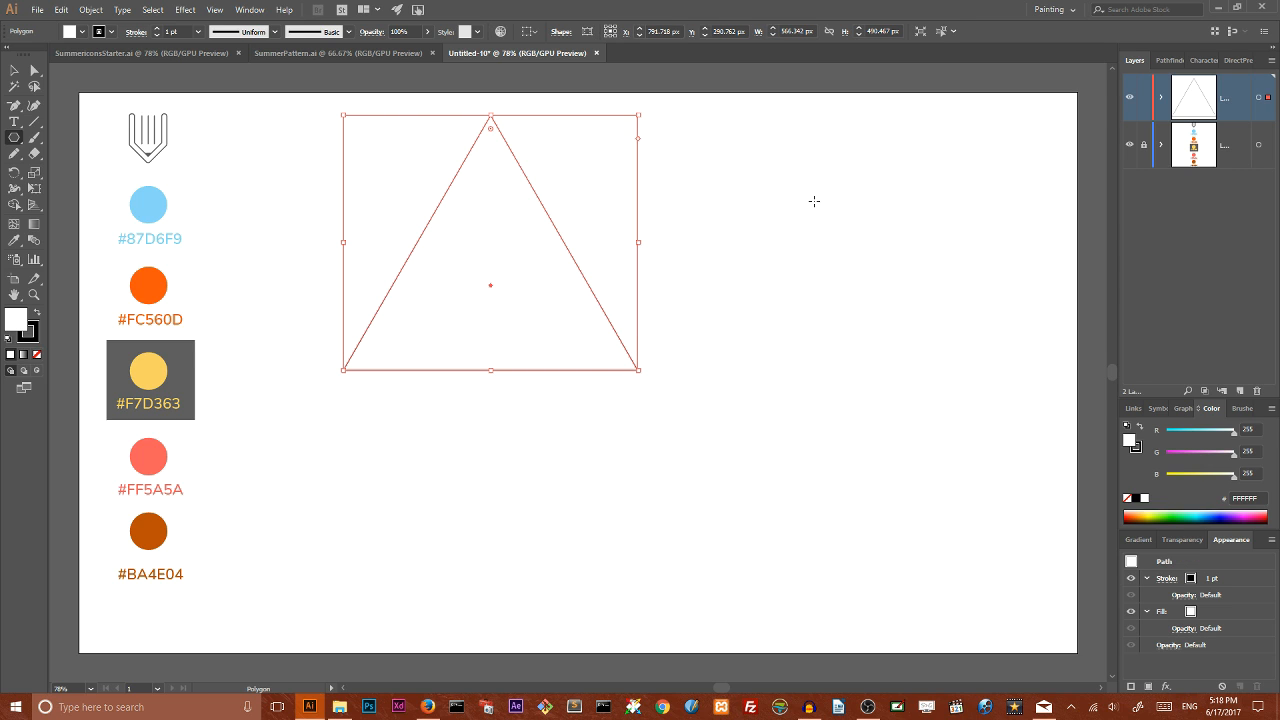
# Step: Reduce the triangle's height to about 339 px and rotate it 180° so it points downward
pyautogui.click(14, 70)
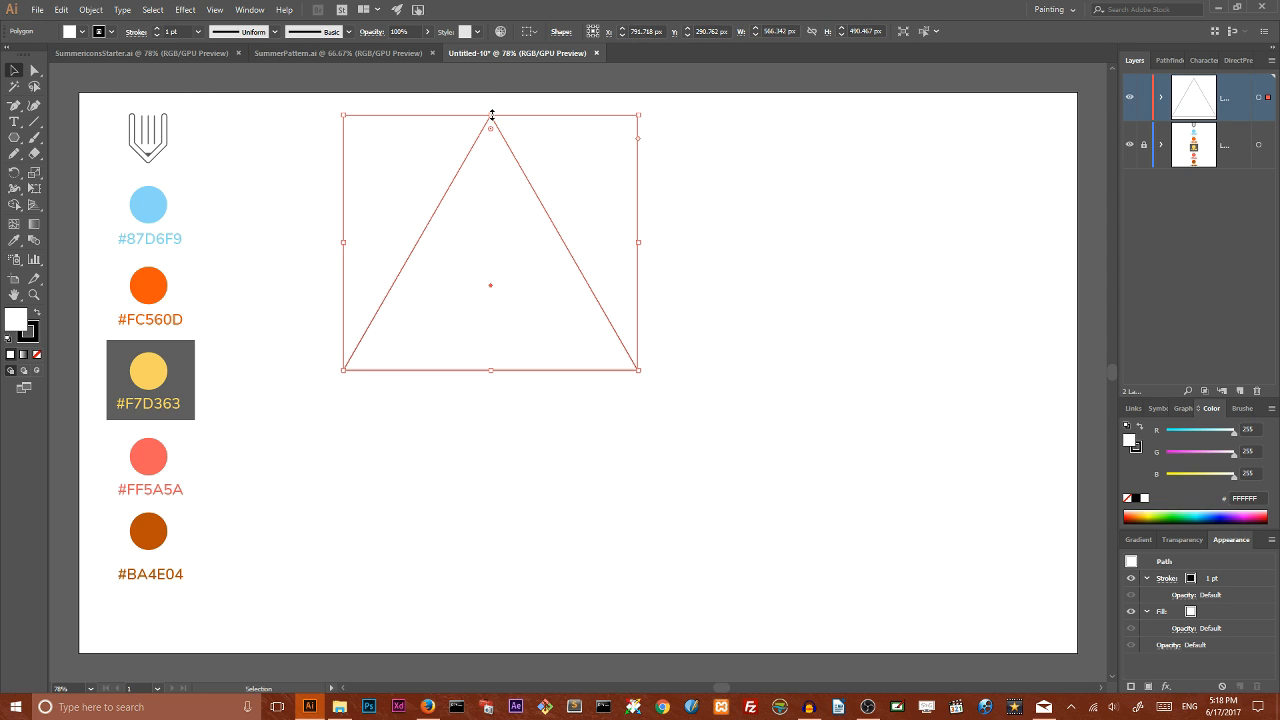
pyautogui.moveTo(491, 115); pyautogui.dragTo(490, 193)
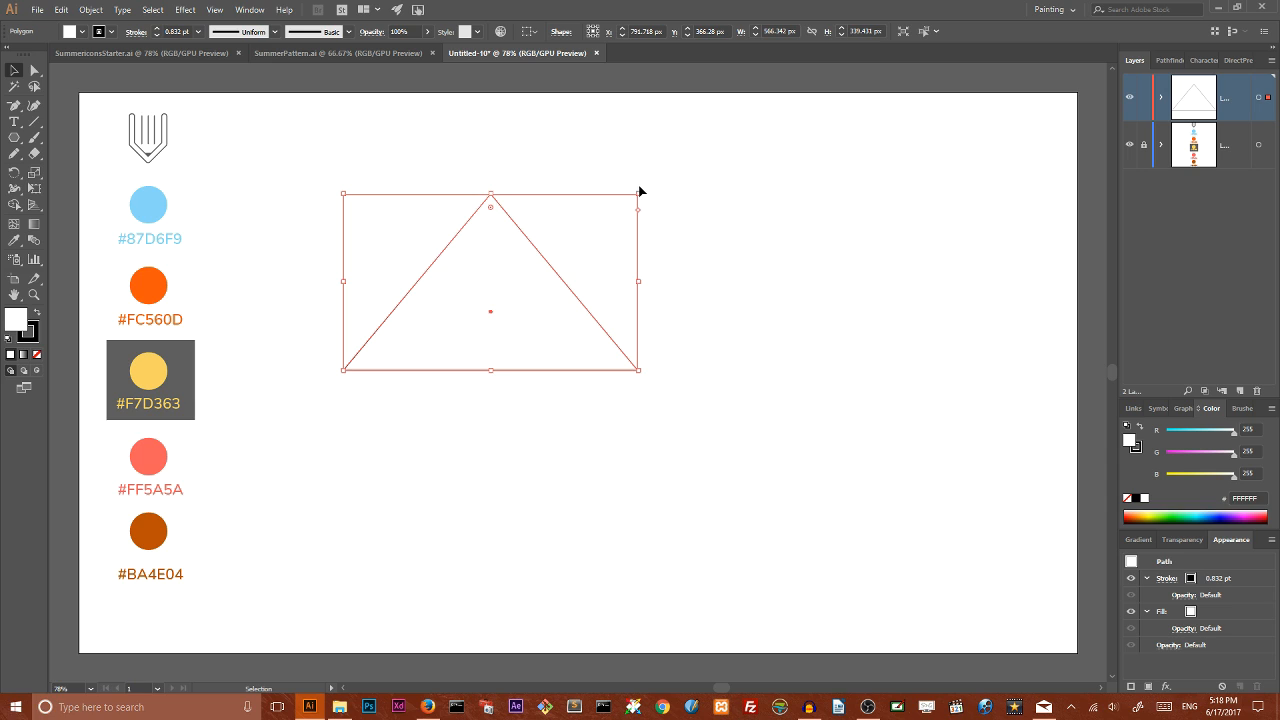
pyautogui.moveTo(637, 191); pyautogui.dragTo(471, 334)
pyautogui.moveTo(513, 251)
pyautogui.mouseDown()
pyautogui.moveTo(517, 177)
pyautogui.moveTo(511, 229)
pyautogui.mouseUp()
pyautogui.click(520, 156)
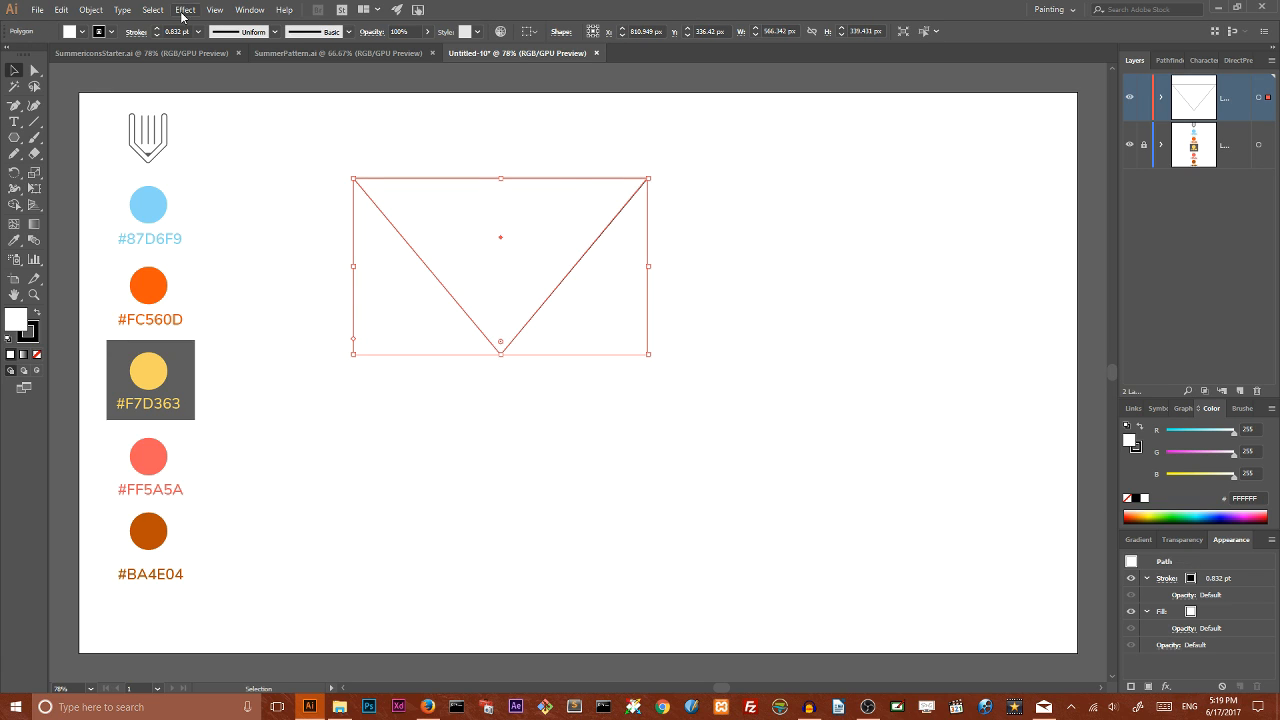
# Step: Set the triangle's stroke to 1 pt and its fill to none
pyautogui.click(157, 31)
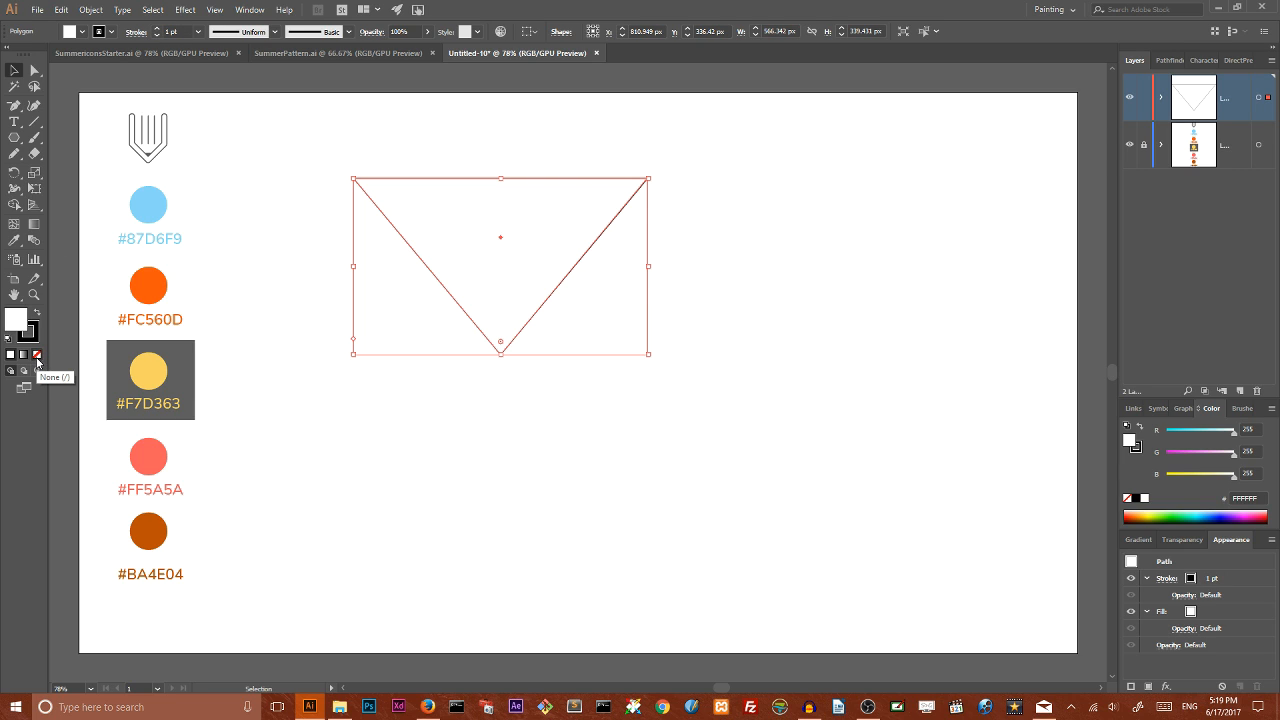
pyautogui.click(37, 357)
pyautogui.click(299, 262)
# Step: Paste a copy of the triangle directly behind the outline and colour it with the light blue #87D6F9 swatch
pyautogui.moveTo(419, 215); pyautogui.dragTo(378, 283)
pyautogui.press('a')
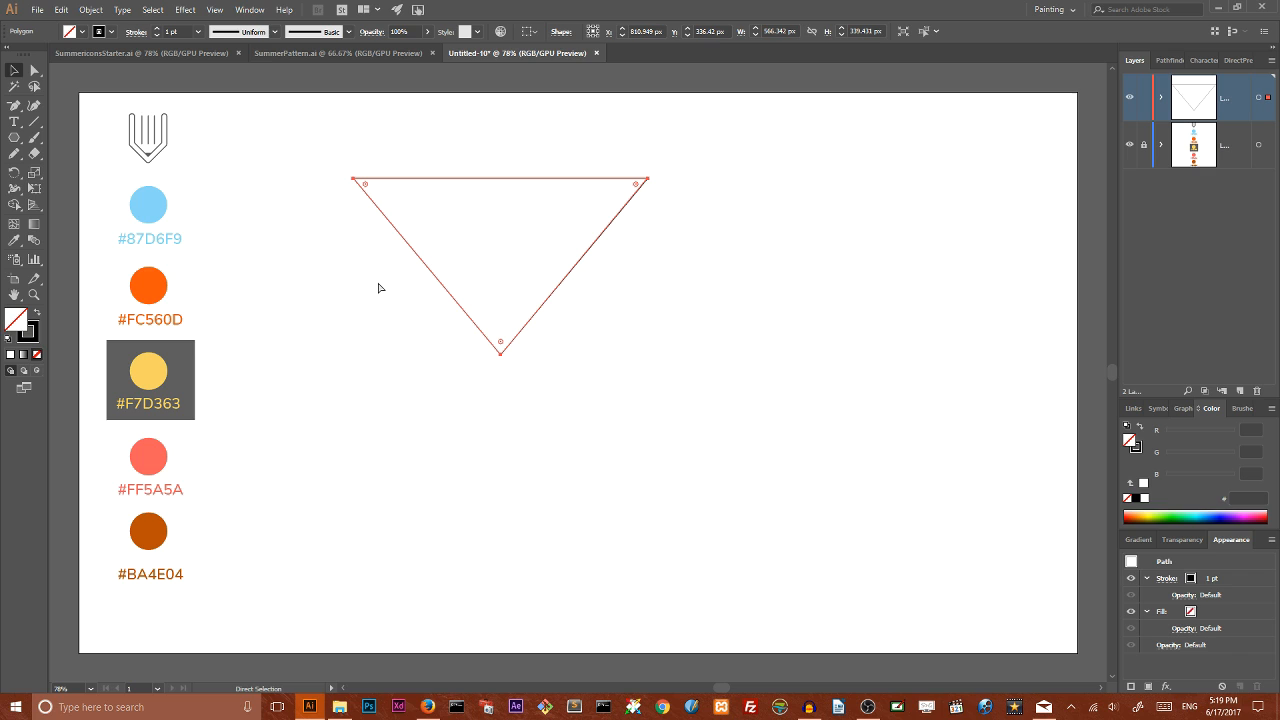
pyautogui.hotkey('ctrl', 'c')
pyautogui.hotkey('ctrl', 'b')
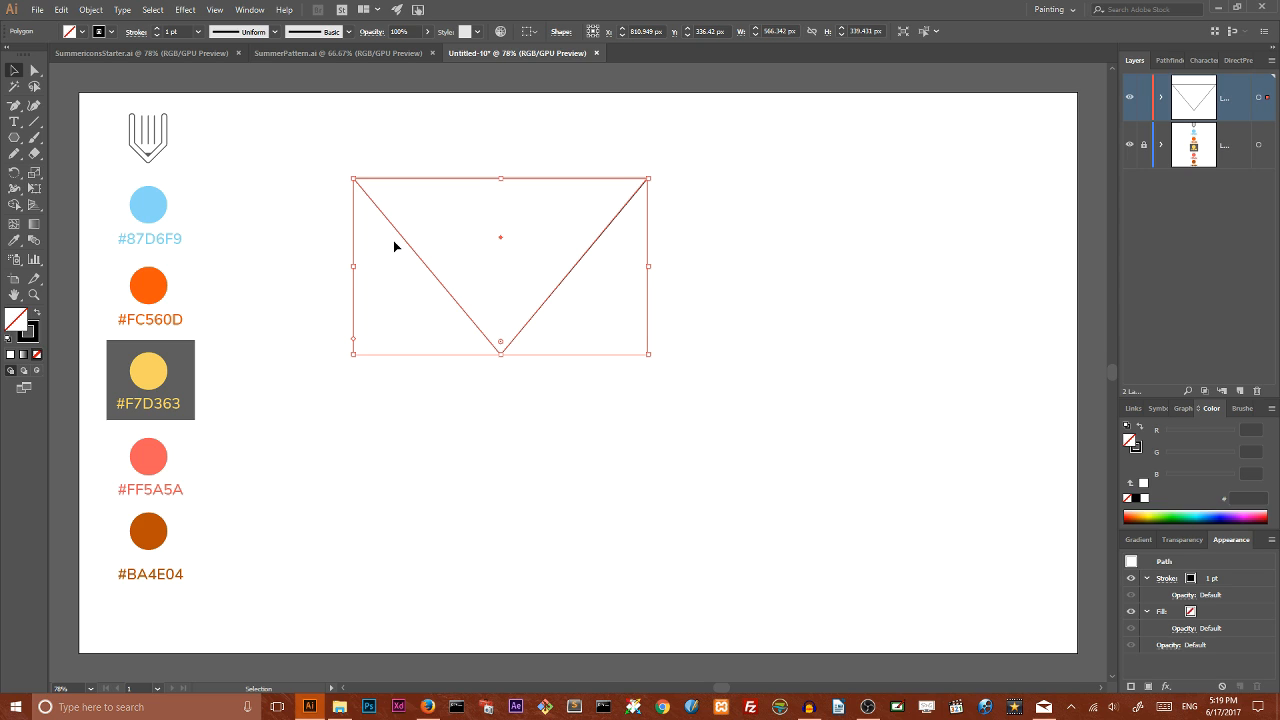
pyautogui.click(15, 242)
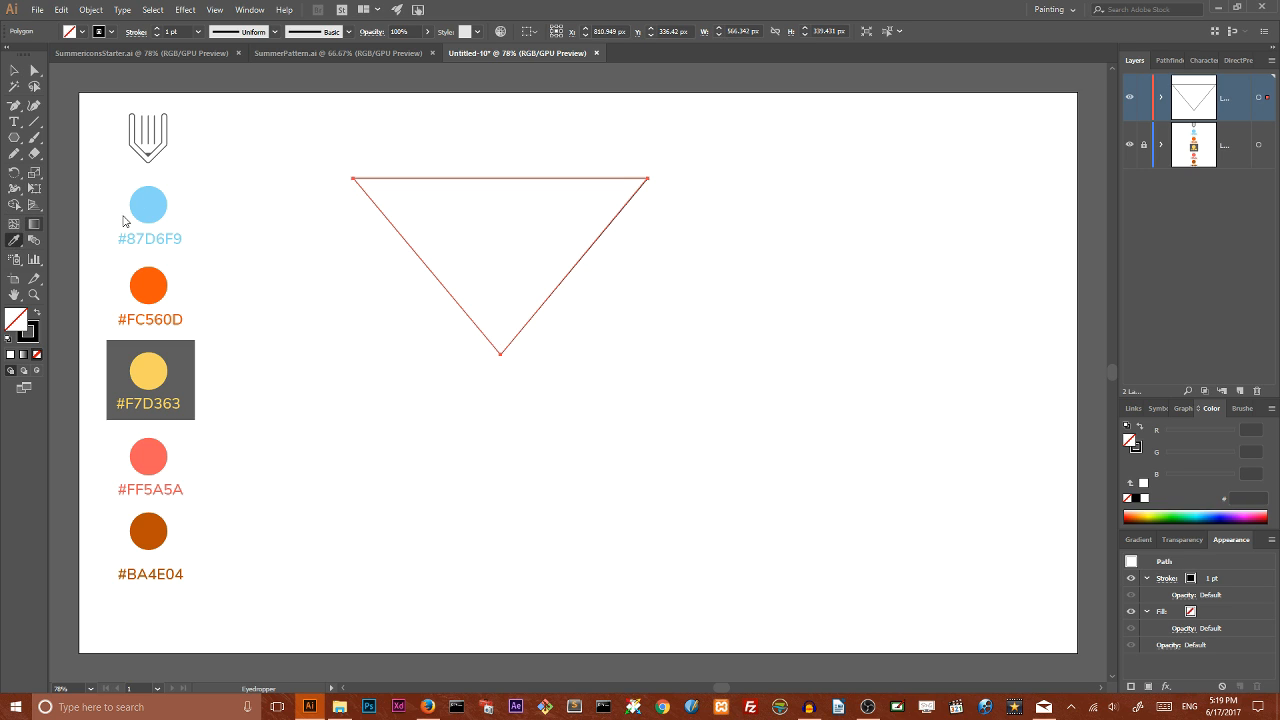
pyautogui.click(150, 202)
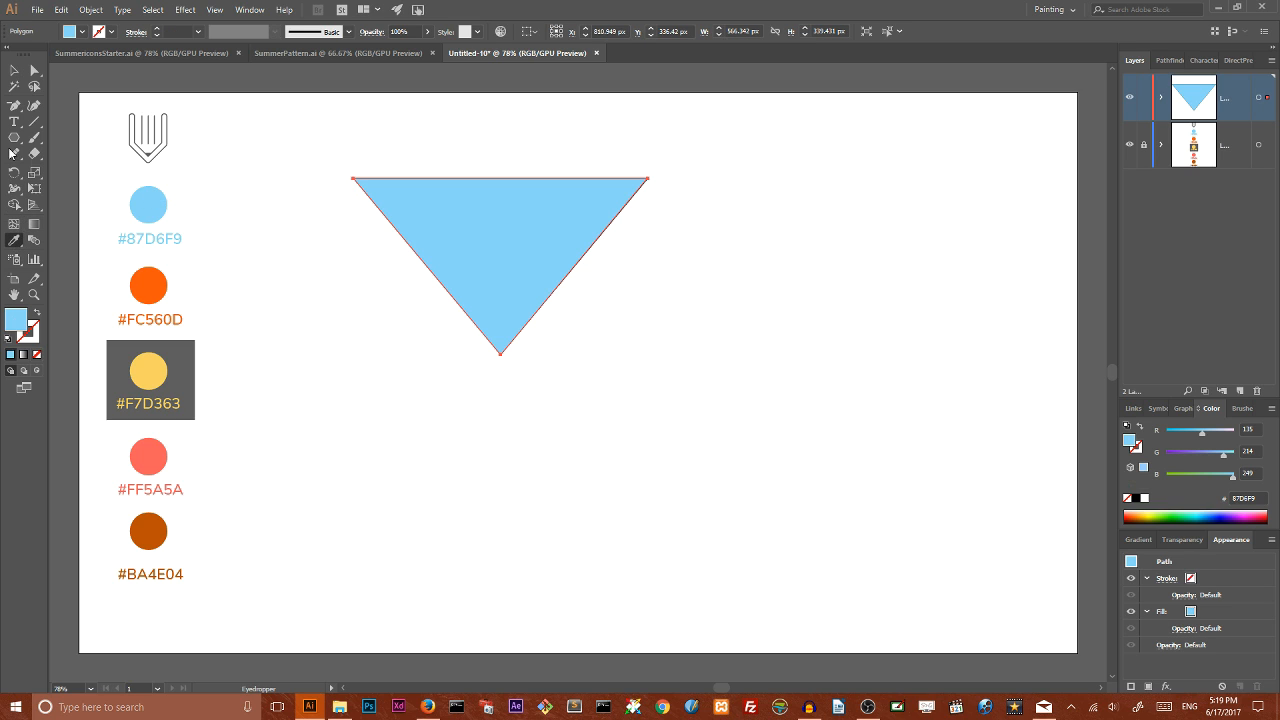
# Step: Shrink the blue triangle to about 435 x 262 px and fit it into the lower part of the outlined glass
pyautogui.click(15, 70)
pyautogui.moveTo(503, 177); pyautogui.dragTo(500, 218)
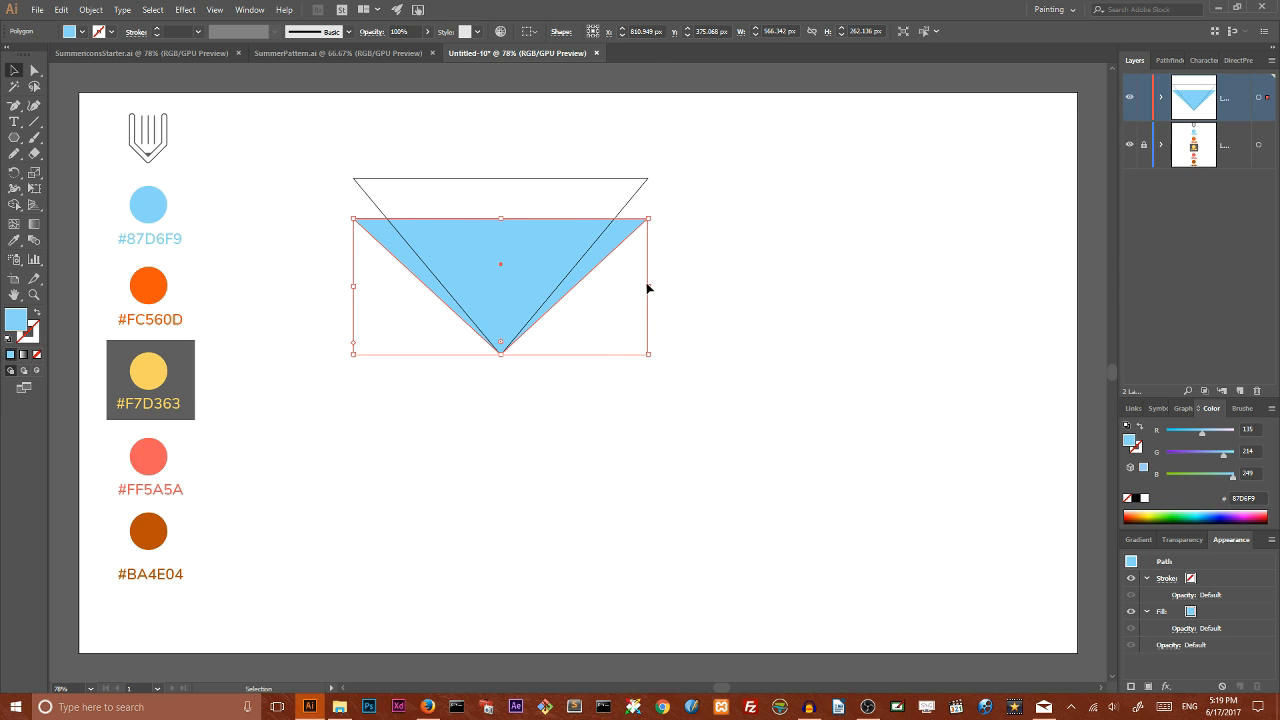
pyautogui.moveTo(650, 287); pyautogui.dragTo(613, 287)
pyautogui.moveTo(503, 264); pyautogui.dragTo(521, 263)
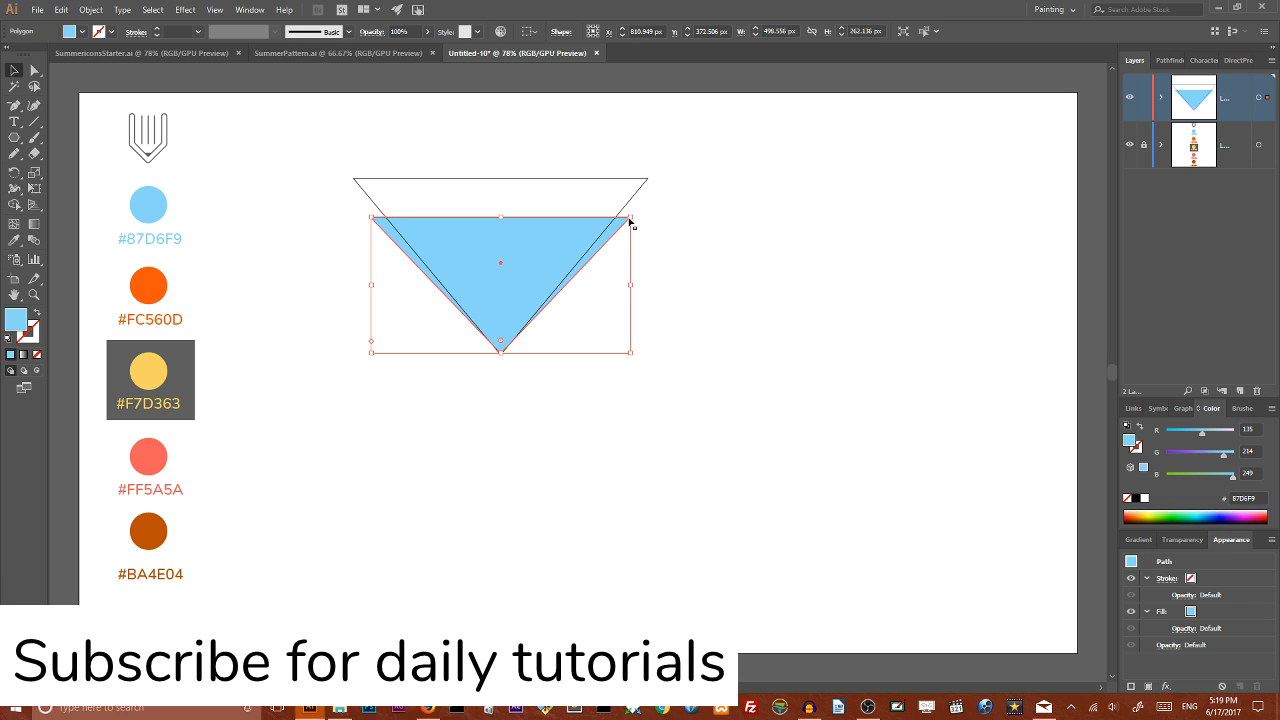
pyautogui.moveTo(631, 286); pyautogui.dragTo(614, 286)
pyautogui.moveTo(500, 262); pyautogui.dragTo(509, 266)
pyautogui.moveTo(381, 288); pyautogui.dragTo(384, 290)
pyautogui.moveTo(500, 265)
pyautogui.mouseDown()
pyautogui.moveTo(546, 266)
pyautogui.moveTo(500, 265)
pyautogui.mouseUp()
pyautogui.moveTo(383, 287); pyautogui.dragTo(387, 287)
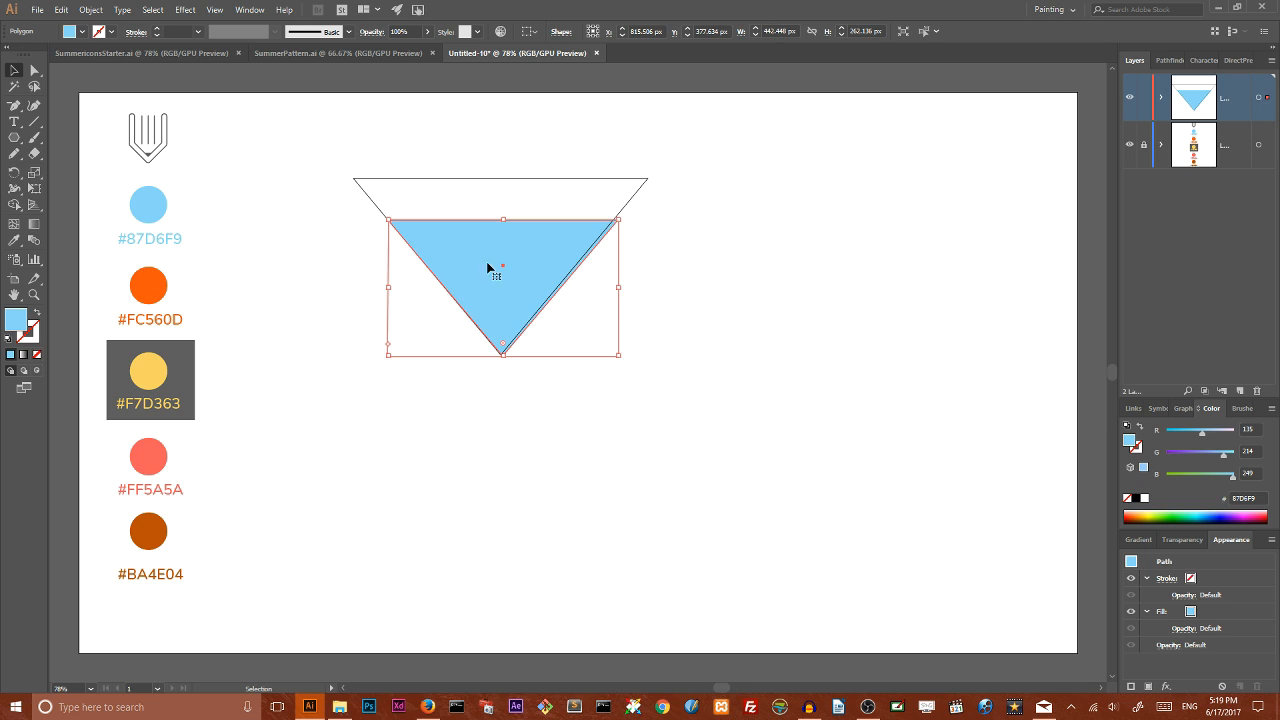
pyautogui.press('Left')
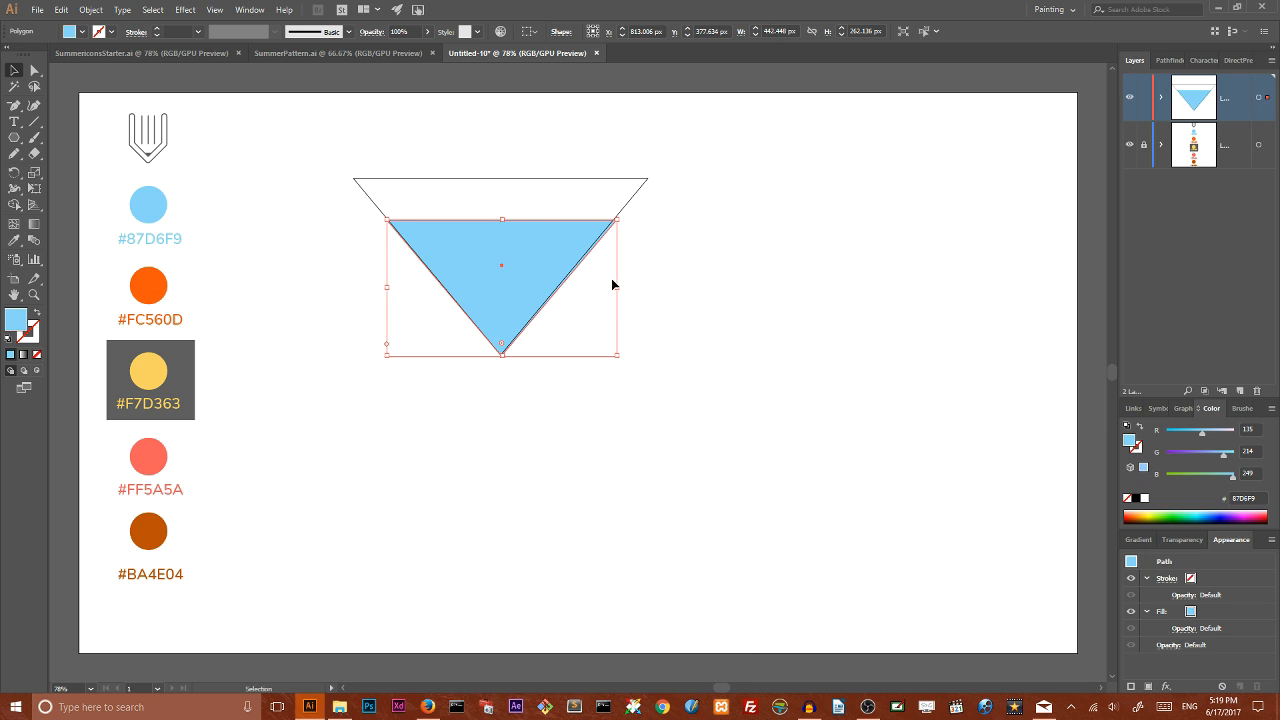
pyautogui.moveTo(619, 287); pyautogui.dragTo(614, 283)
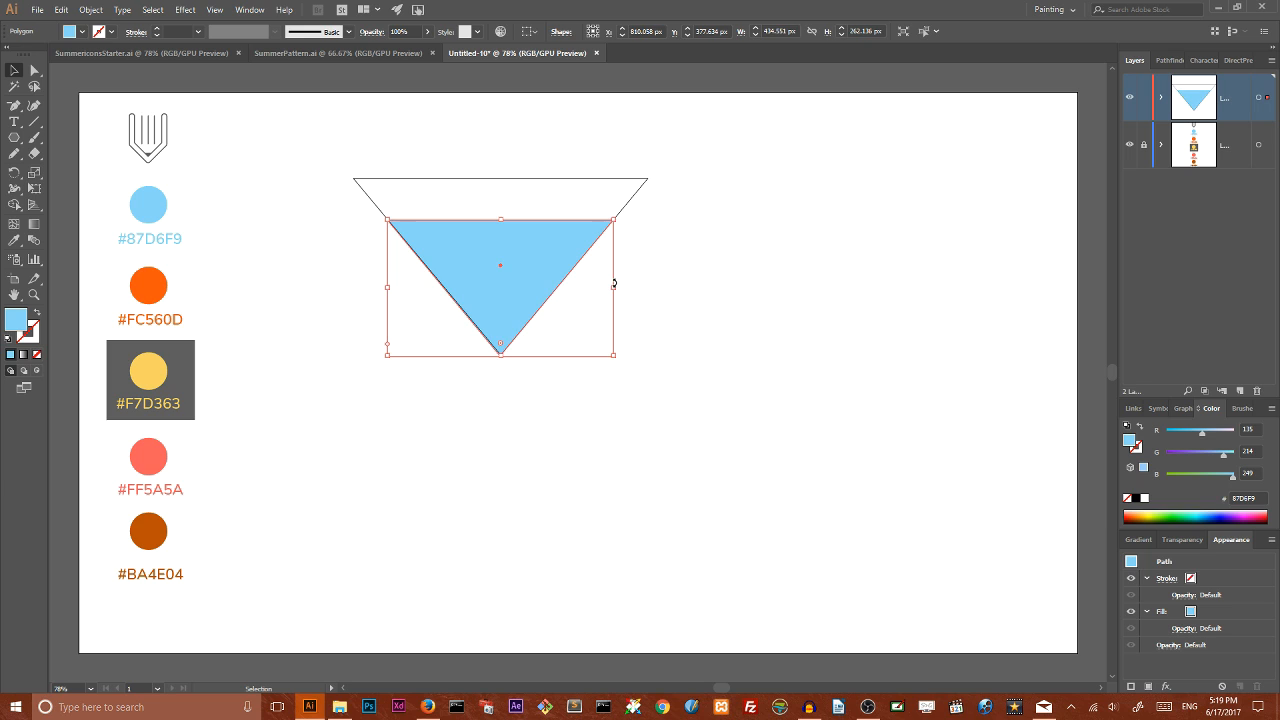
# Step: Offset the blue triangle slightly to the left of the glass outline, nudging it to about X 803 px, Y 379 px
pyautogui.click(672, 261)
pyautogui.moveTo(525, 252); pyautogui.dragTo(516, 253)
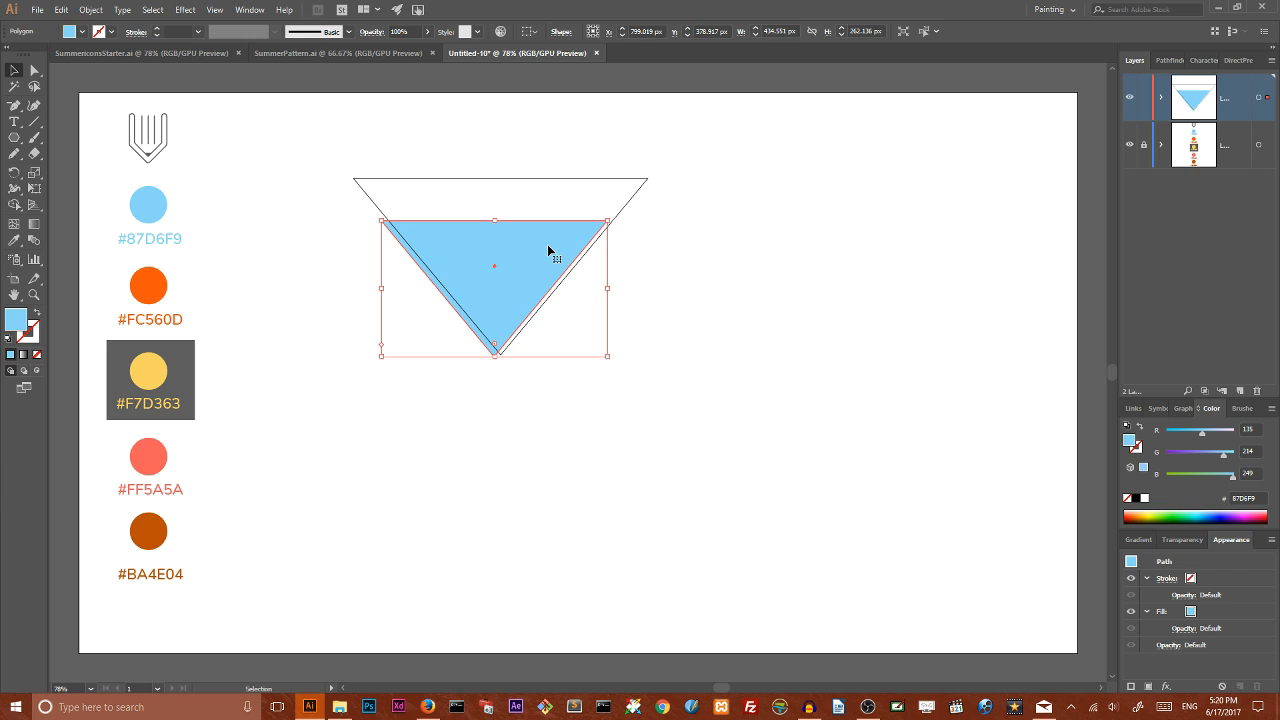
pyautogui.press('Right')
pyautogui.press('Right')
pyautogui.press('Right')
pyautogui.press('Right')
pyautogui.press('Right')
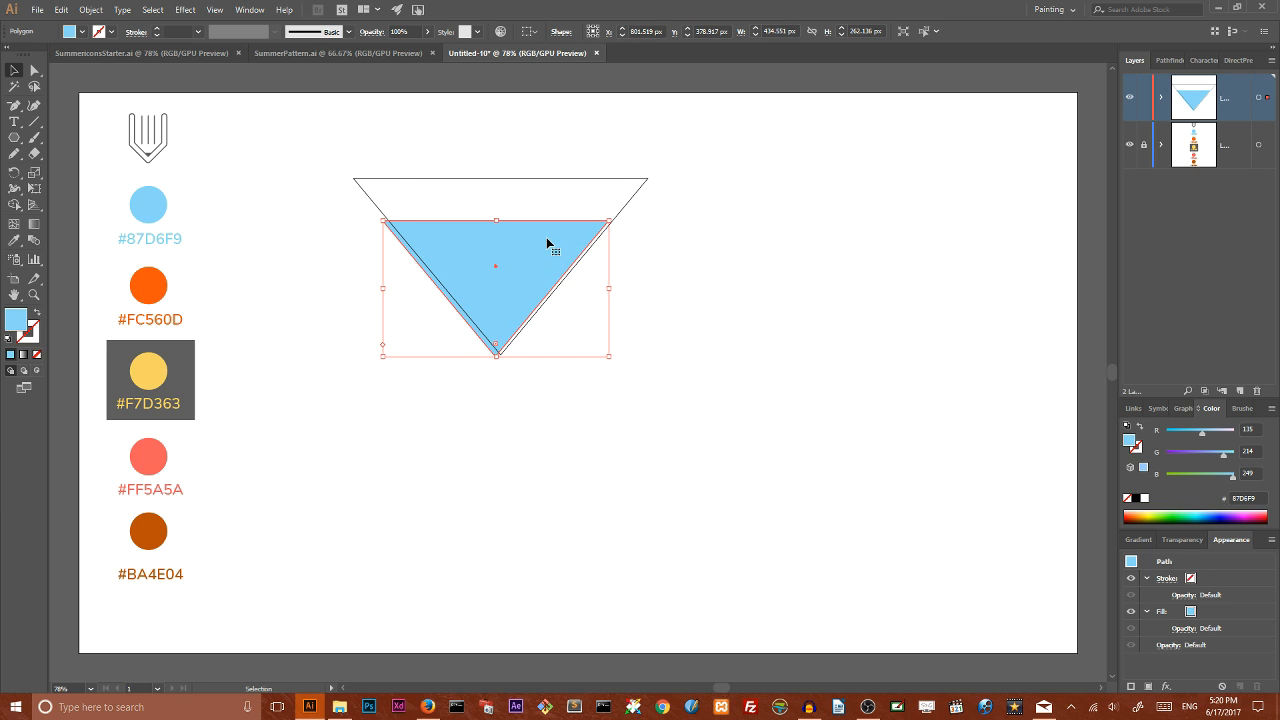
pyautogui.press('Up')
pyautogui.press('Up')
pyautogui.press('Left')
pyautogui.press('Left')
pyautogui.click(703, 237)
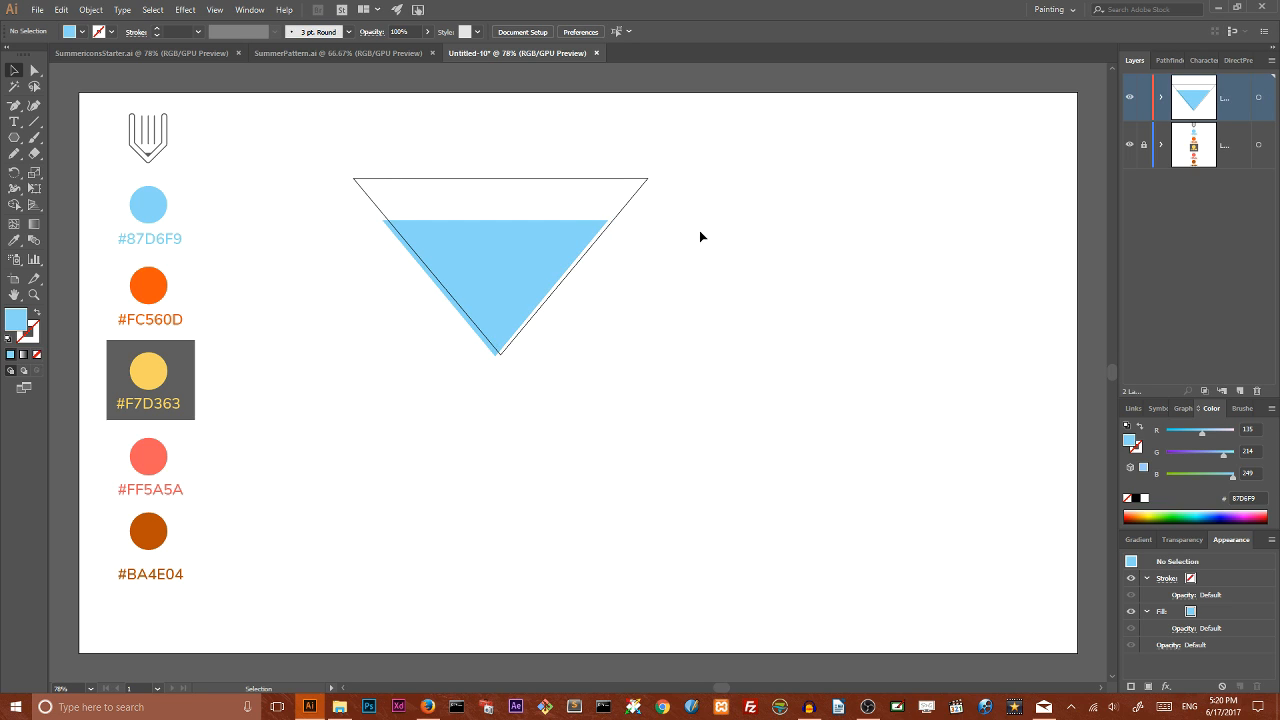
pyautogui.click(518, 267)
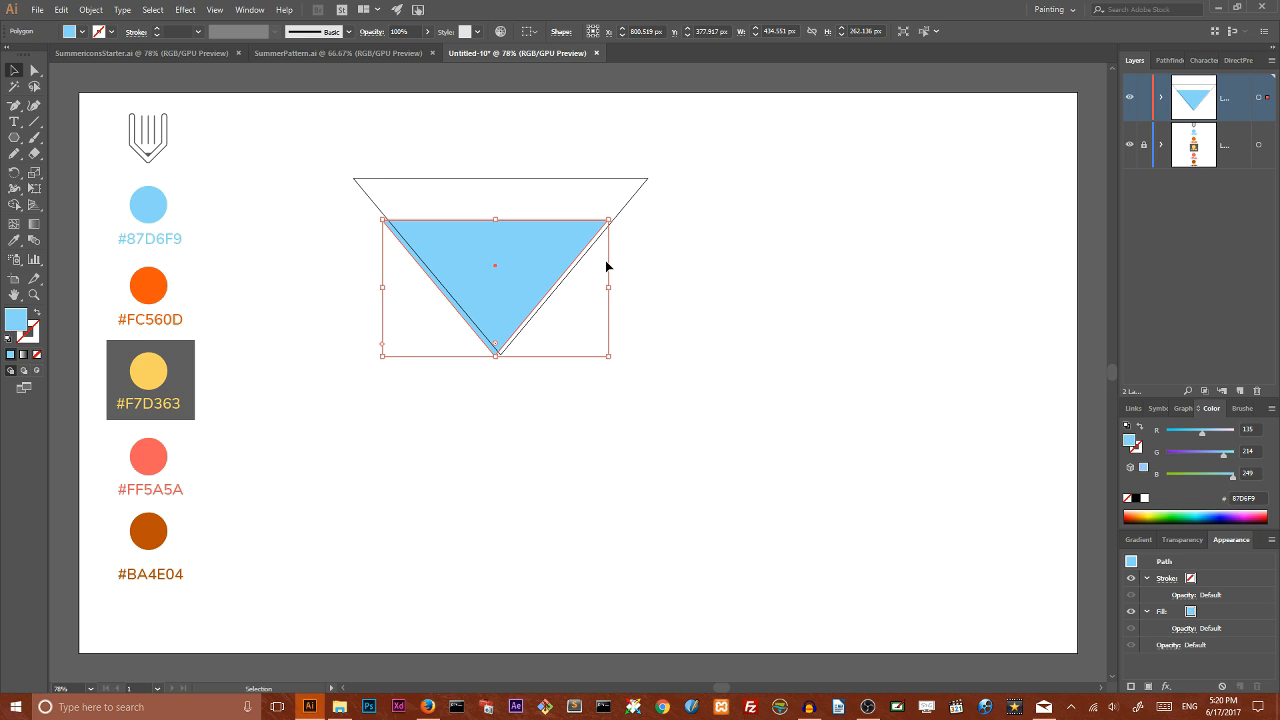
pyautogui.press('Right')
pyautogui.press('Right')
pyautogui.press('Down')
pyautogui.press('Right')
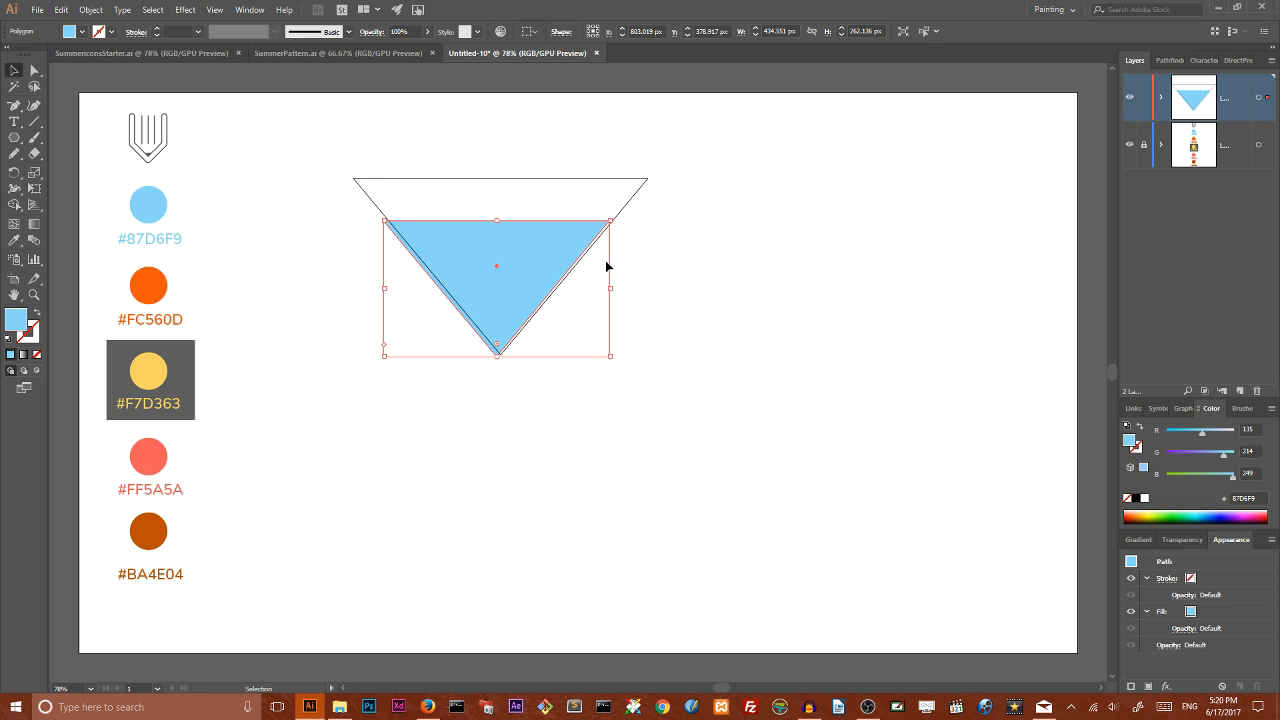
pyautogui.click(669, 279)
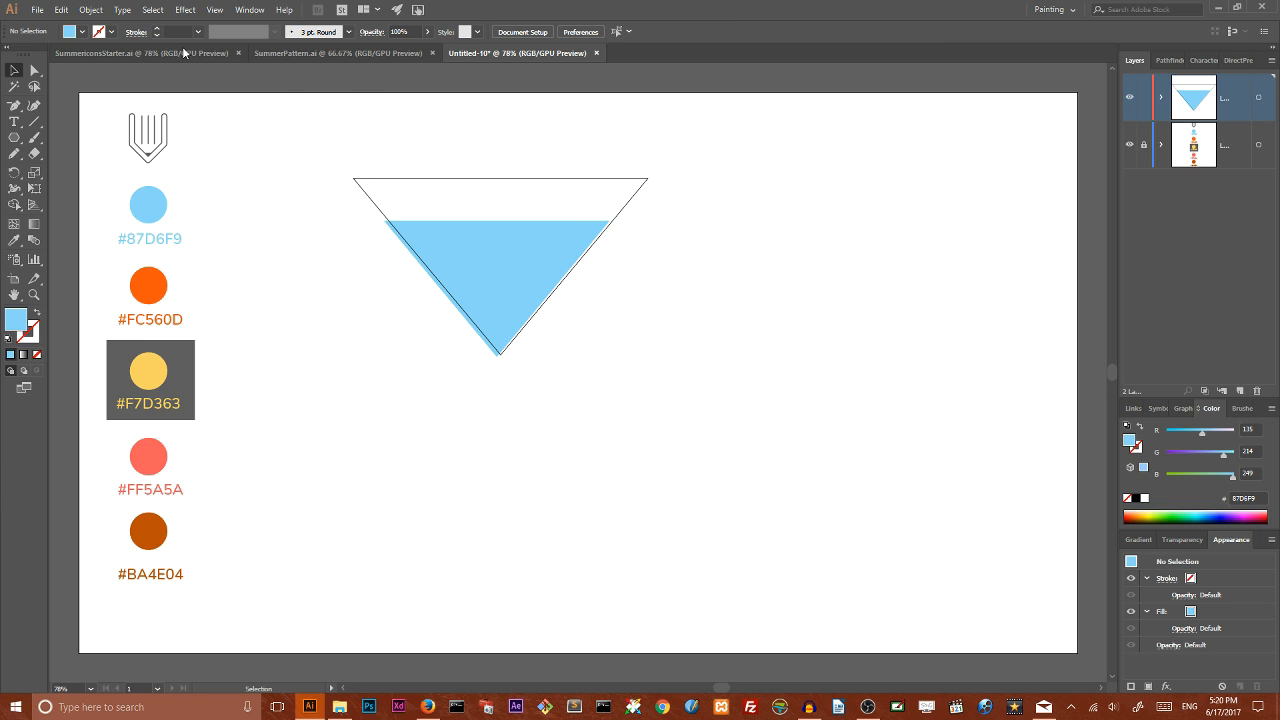
# Step: Draw a vertical stem line about 194 px long downward from the glass outline's lower tip
pyautogui.click(34, 121)
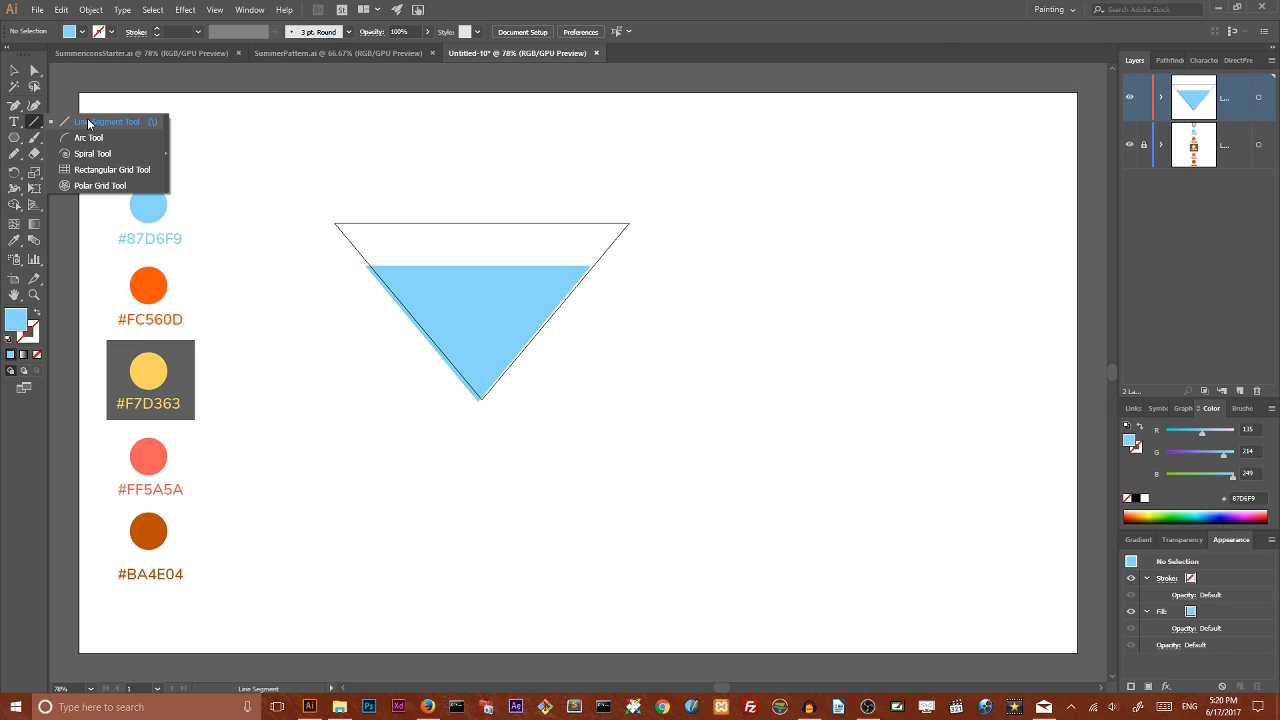
pyautogui.click(123, 128)
pyautogui.moveTo(484, 393); pyautogui.dragTo(481, 497)
# Step: Give the stem line the glass outline's 1 pt black stroke and no fill using the Eyedropper tool
pyautogui.click(37, 354)
pyautogui.click(14, 240)
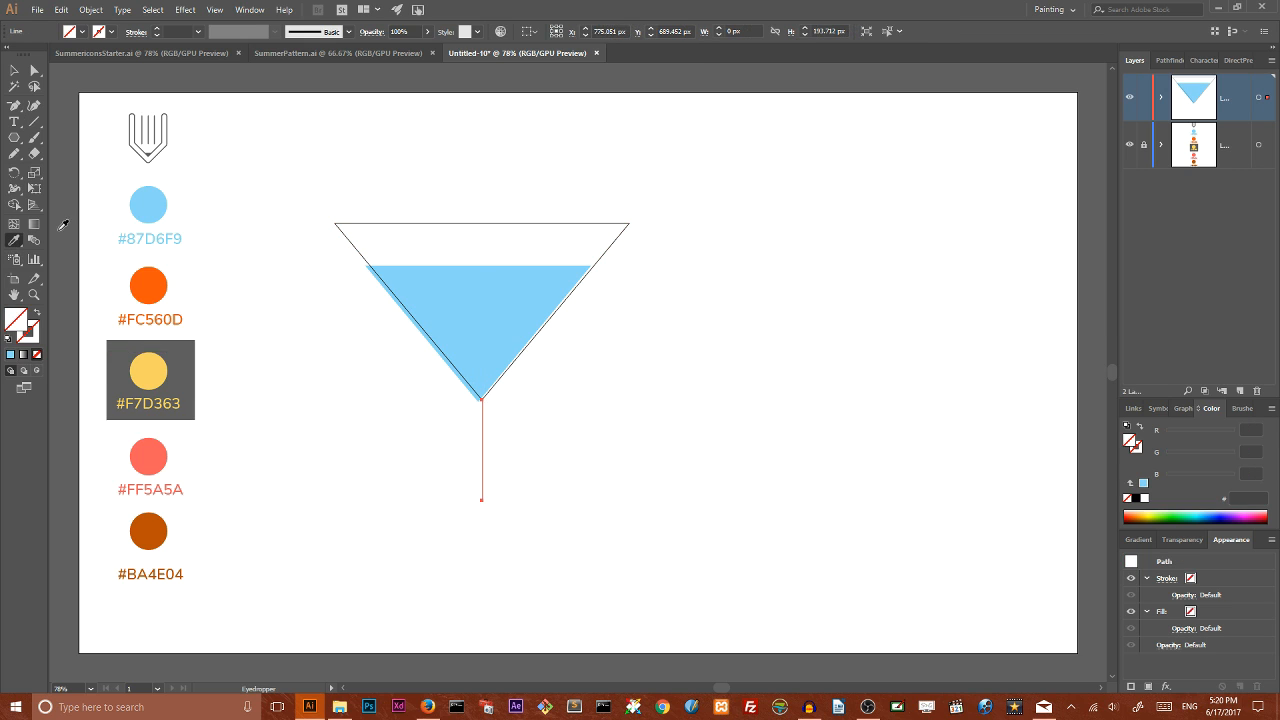
pyautogui.click(385, 218)
pyautogui.press('v')
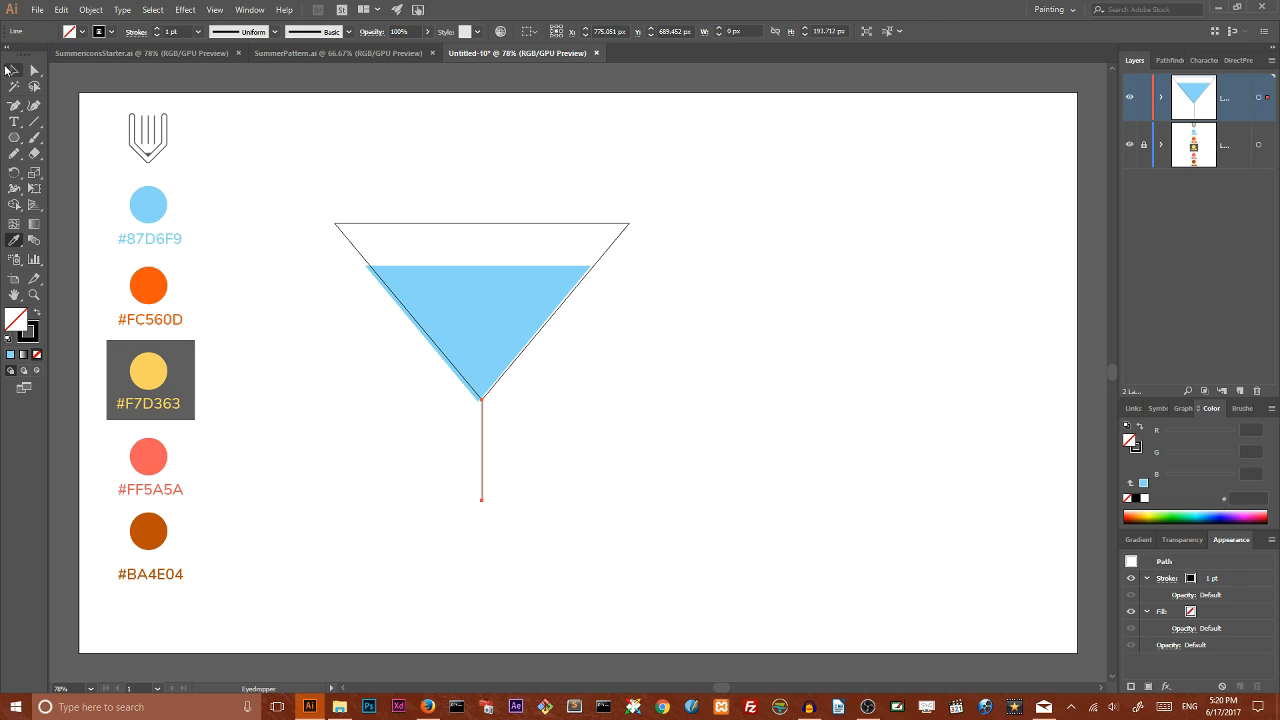
# Step: Draw a horizontal base line about 146 px wide across the lower end of the glass stem
pyautogui.click(34, 121)
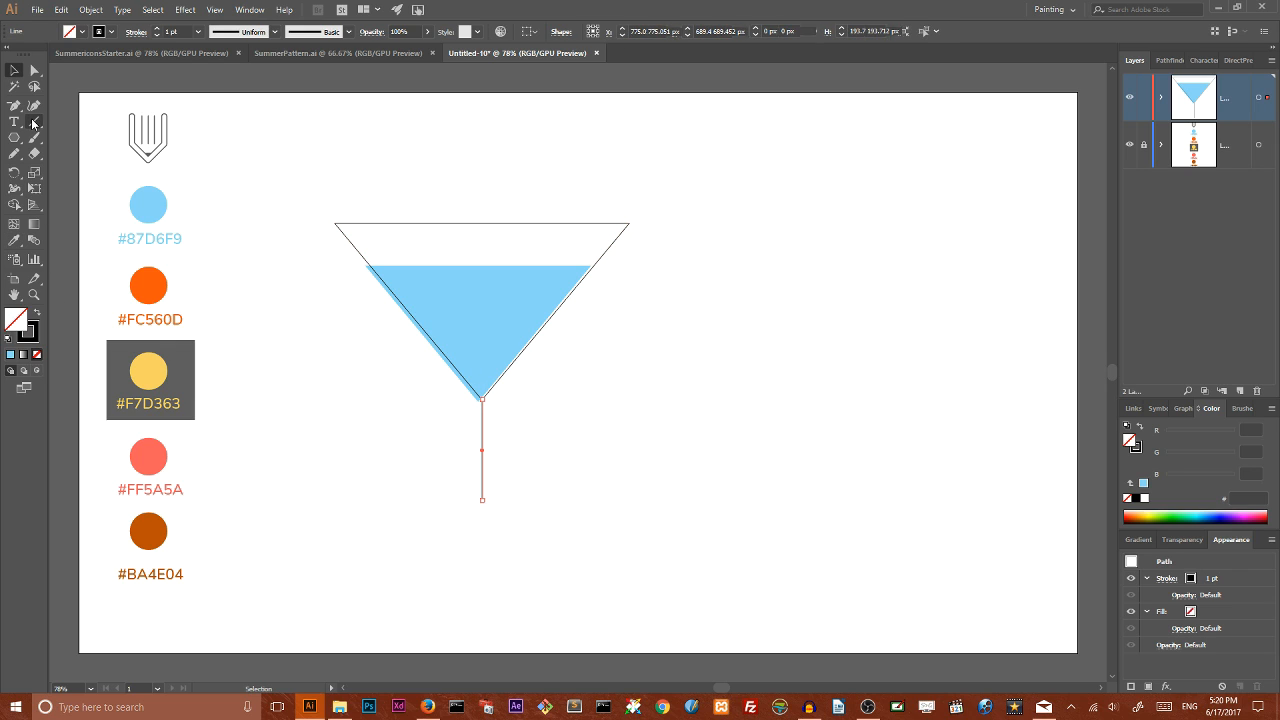
pyautogui.moveTo(443, 499); pyautogui.dragTo(519, 500)
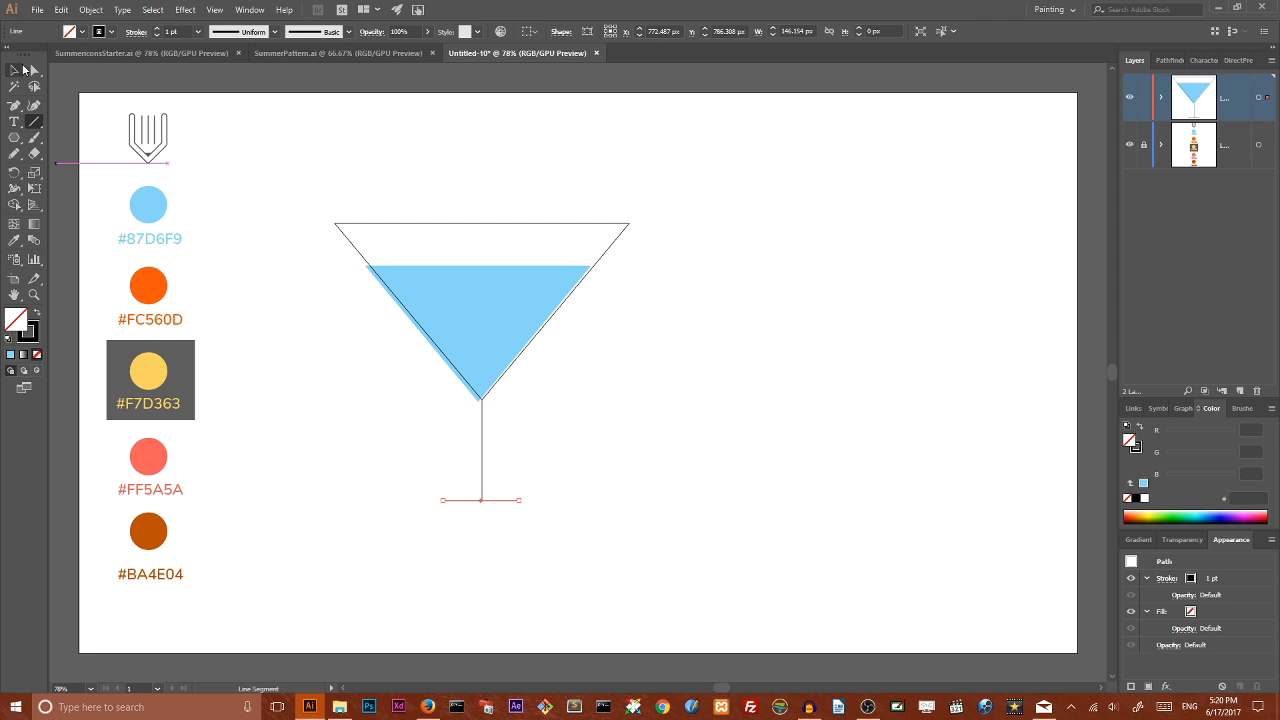
# Step: Group the outlined glass triangle and the blue liquid triangle together
pyautogui.click(14, 70)
pyautogui.moveTo(319, 201); pyautogui.dragTo(548, 318)
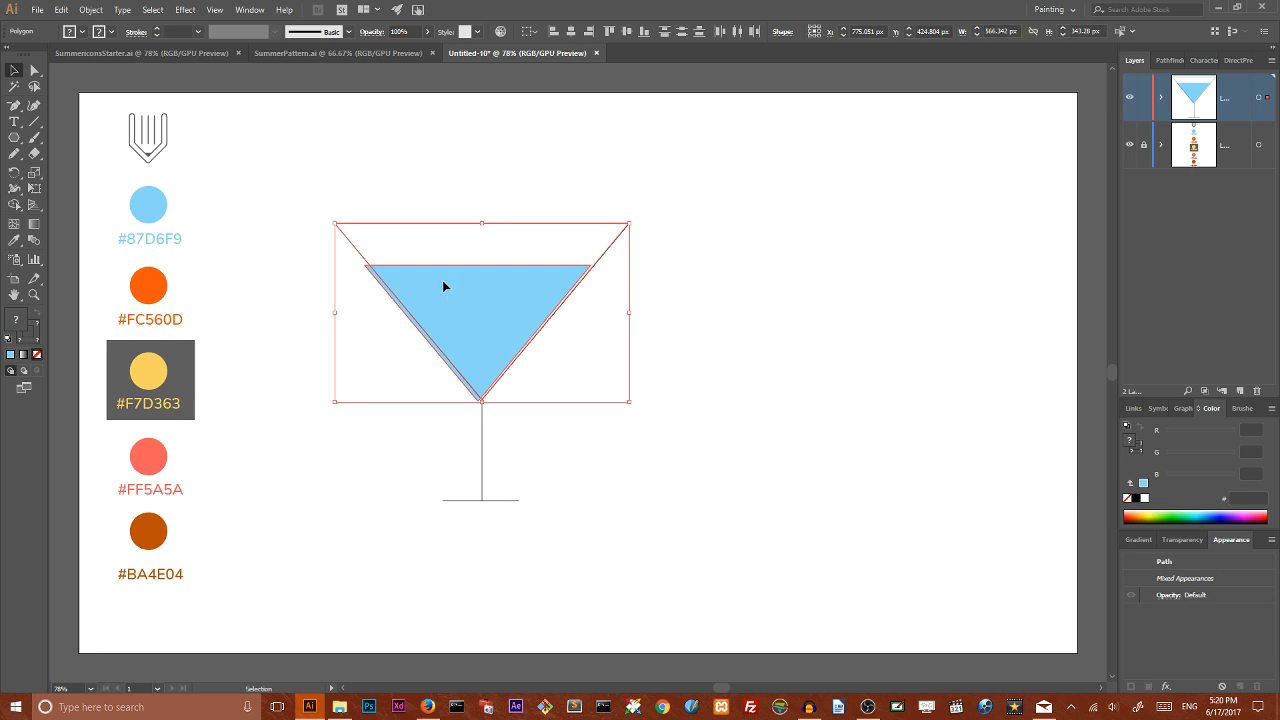
pyautogui.rightClick(443, 283)
pyautogui.click(486, 365)
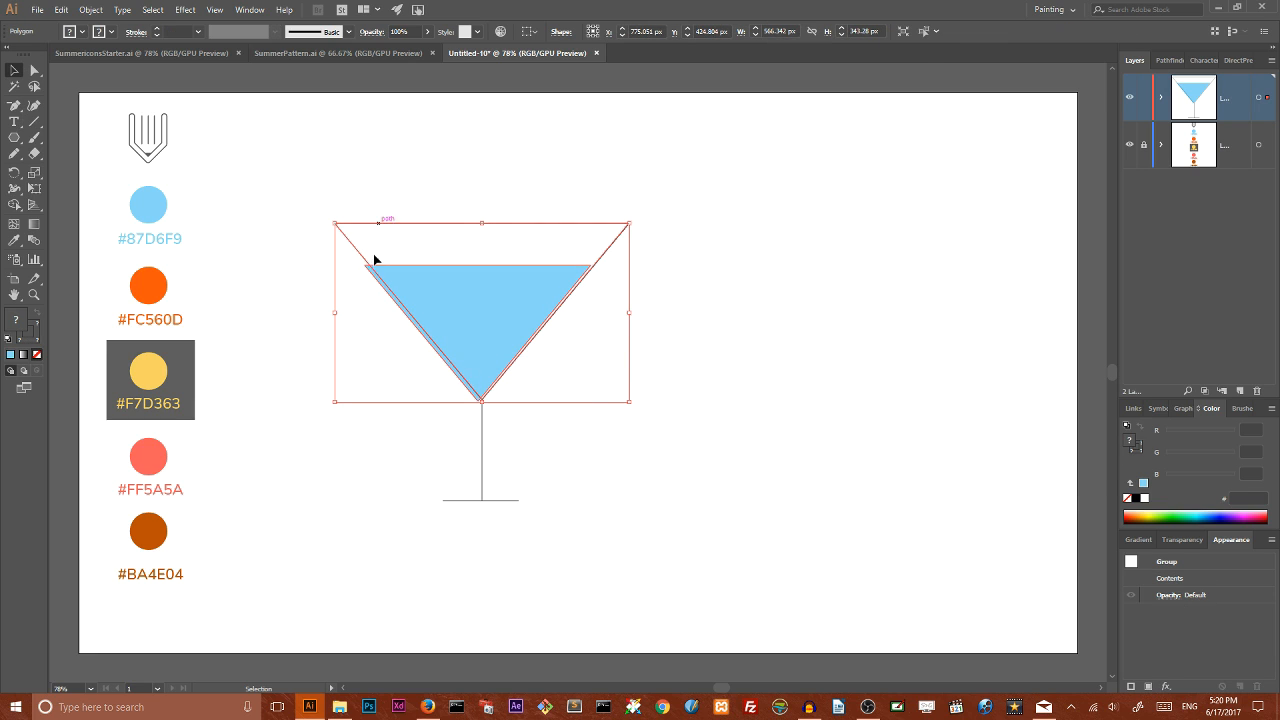
# Step: Centre-align the stem and the base line horizontally with each other
pyautogui.moveTo(368, 462); pyautogui.dragTo(612, 546)
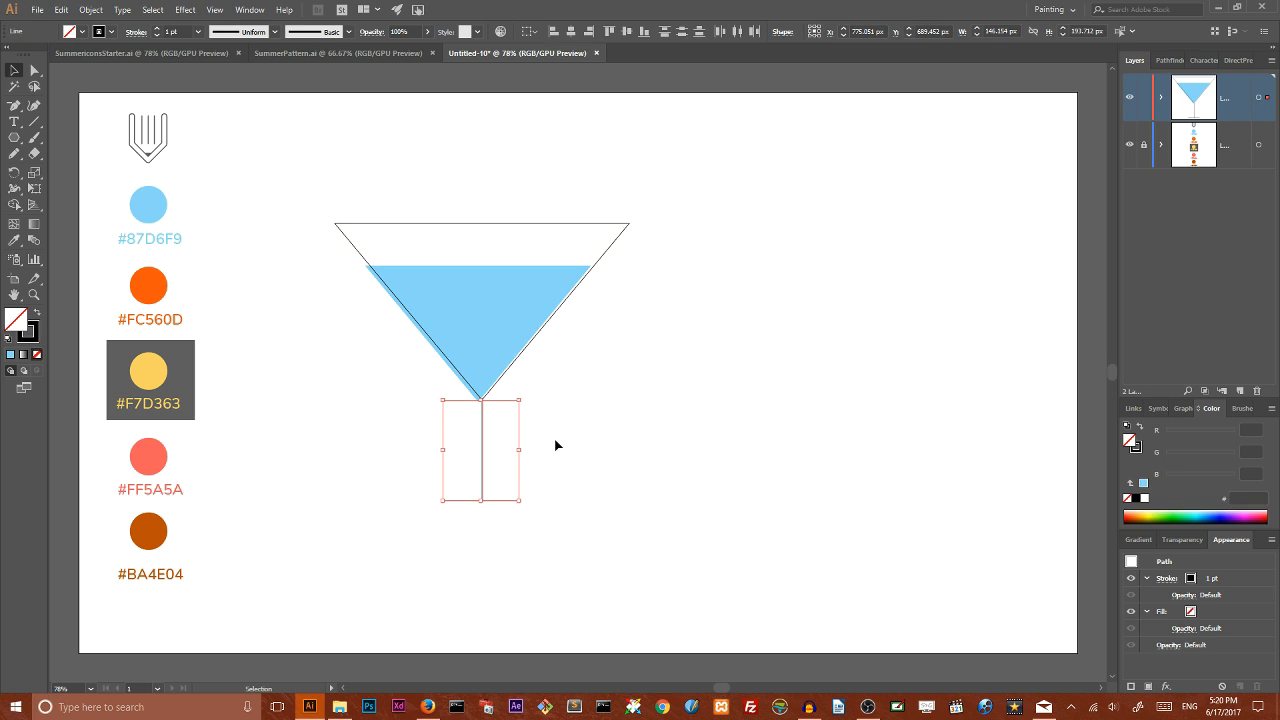
pyautogui.click(571, 31)
pyautogui.click(639, 162)
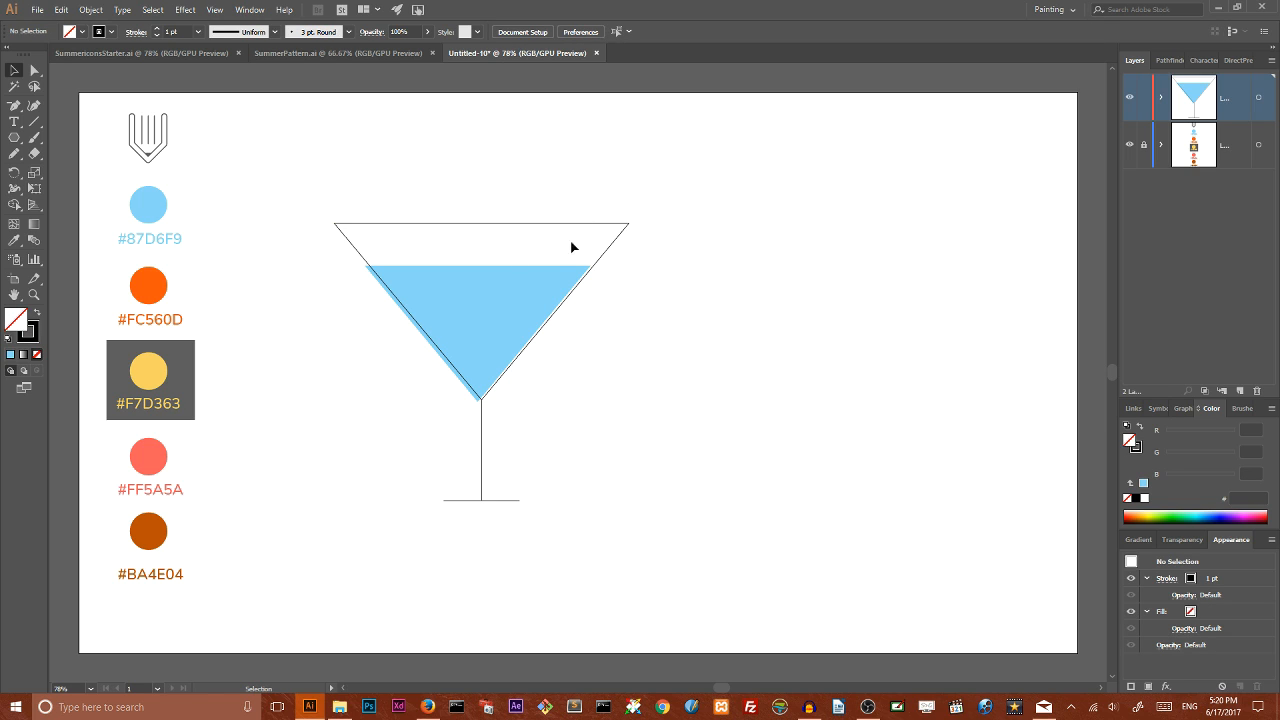
# Step: Scale the grouped glass bowl down slightly and move it back down onto the stem's upper end
pyautogui.click(529, 286)
pyautogui.moveTo(629, 223); pyautogui.dragTo(602, 241)
pyautogui.moveTo(515, 302); pyautogui.dragTo(517, 318)
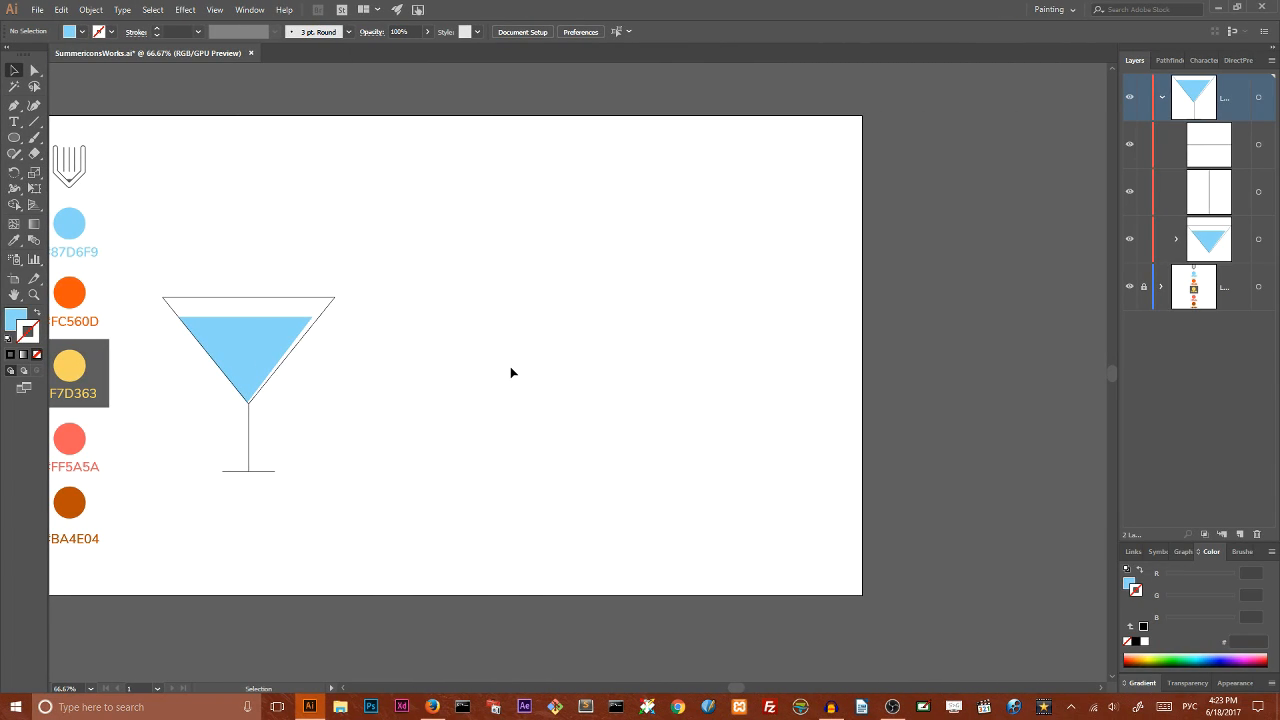
# Step: Draw a bent straw about 190 x 383 px with the Pen tool, from above the glass's left edge down into the liquid
pyautogui.moveTo(14, 105); pyautogui.dragTo(61, 107)
pyautogui.click(164, 212)
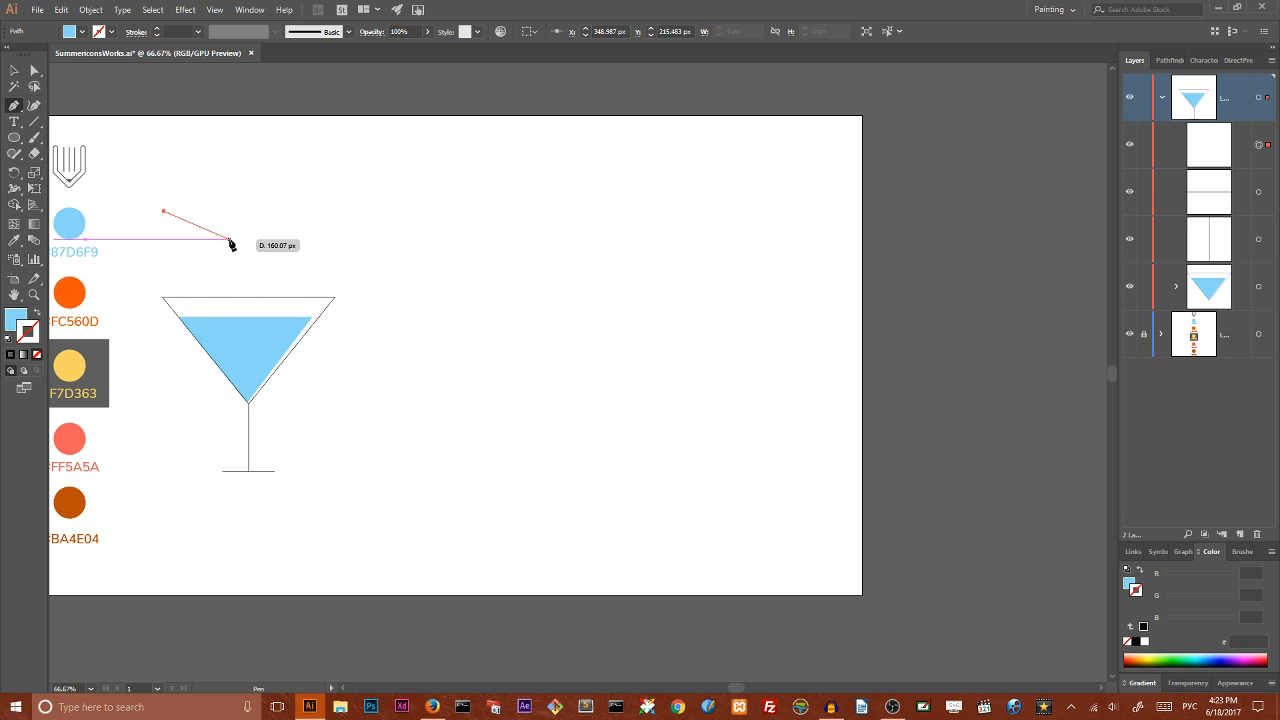
pyautogui.click(218, 231)
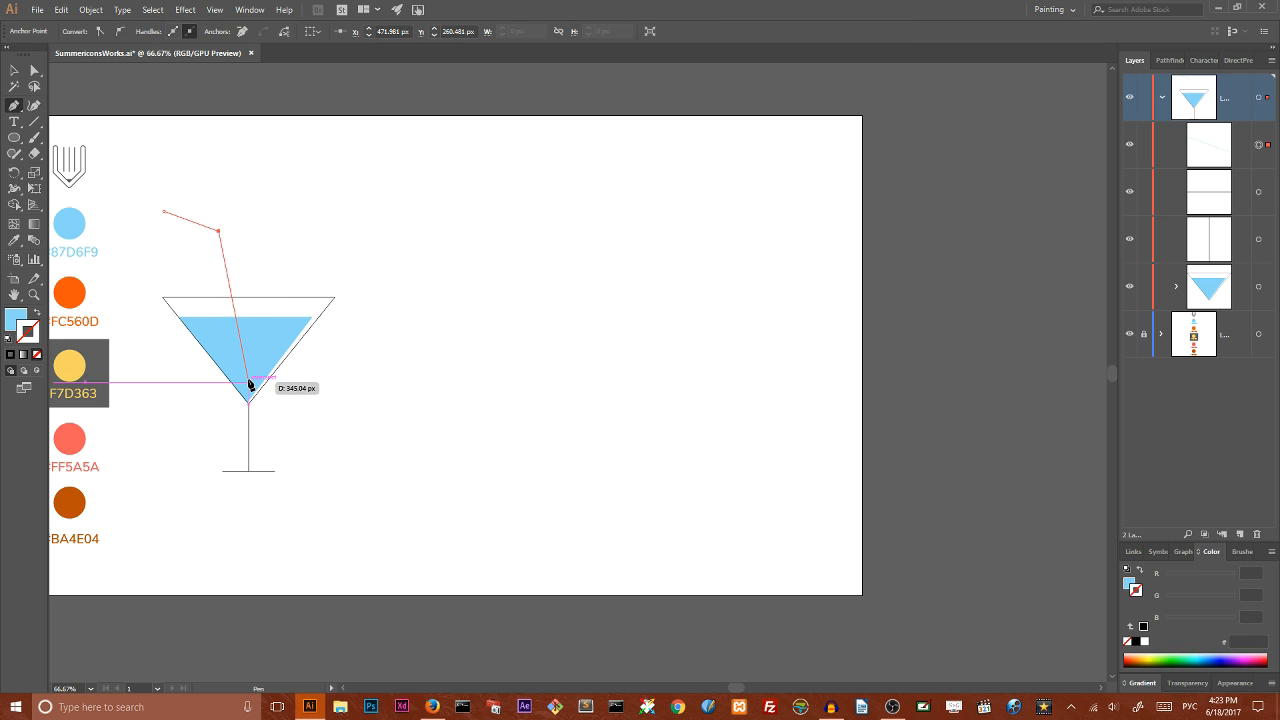
pyautogui.click(250, 384)
pyautogui.click(14, 70)
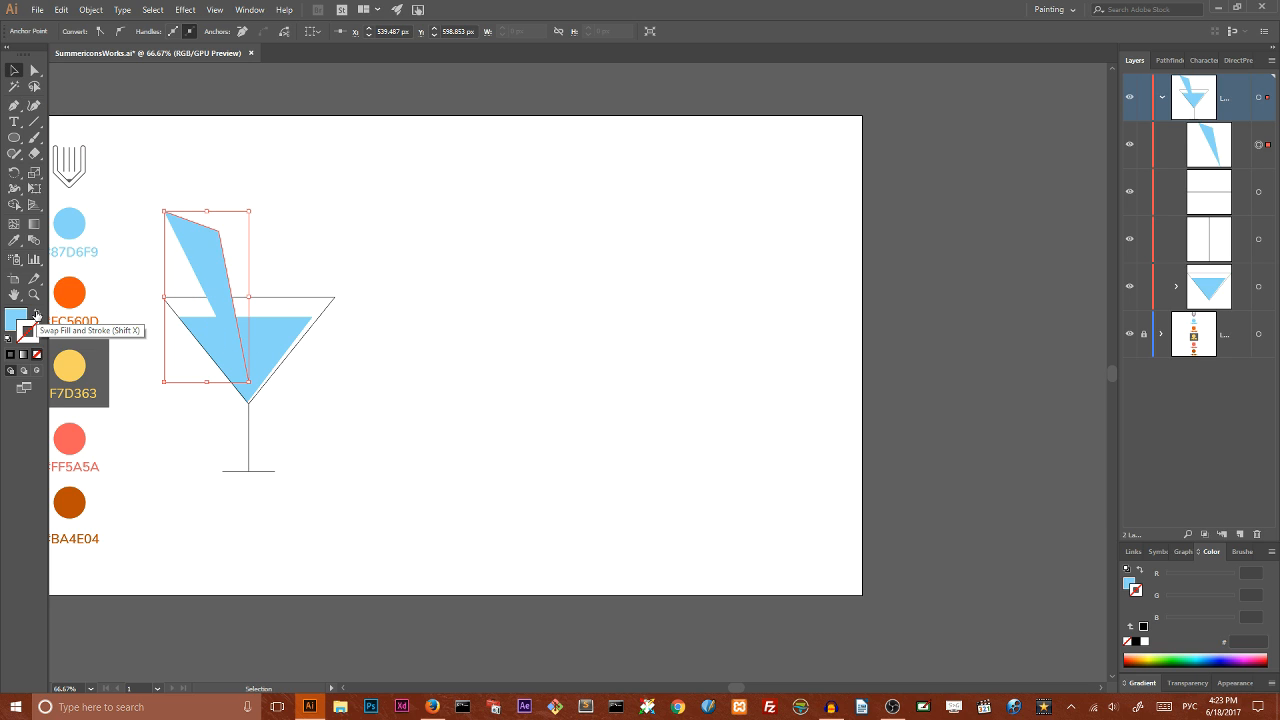
# Step: Swap the straw's fill and stroke and set its stroke colour to 000000
pyautogui.click(35, 315)
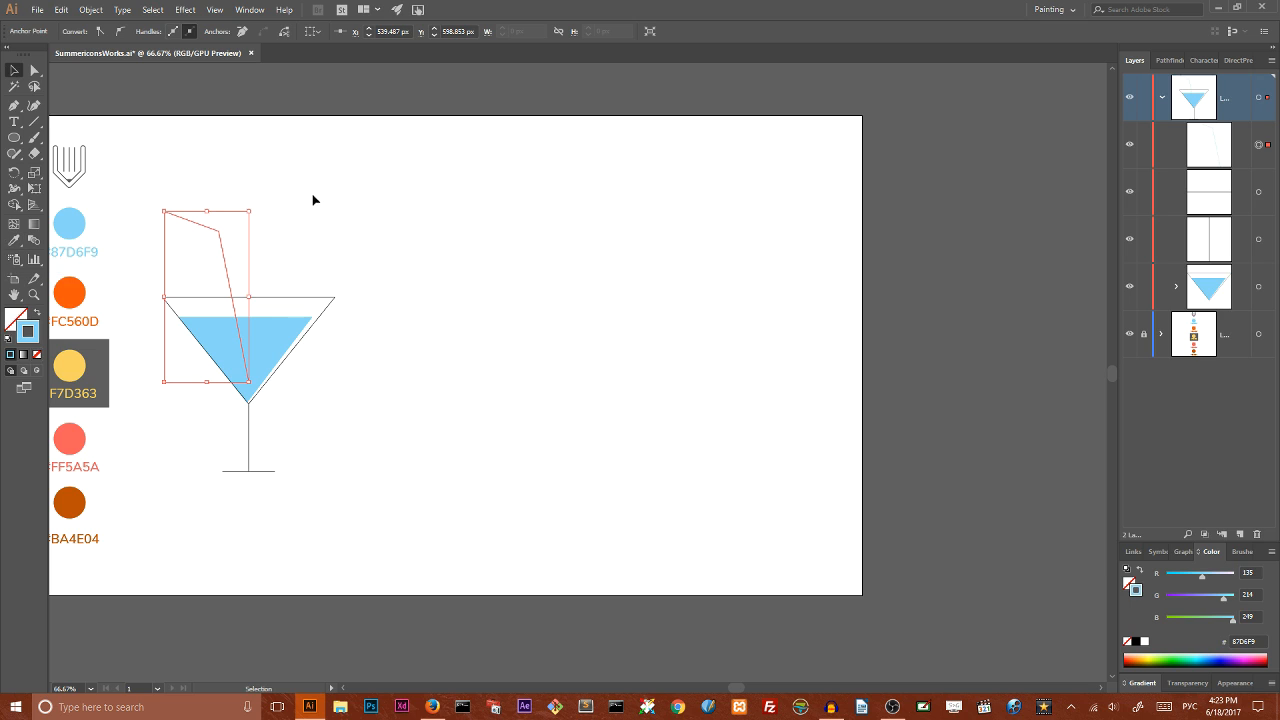
pyautogui.doubleClick(28, 338)
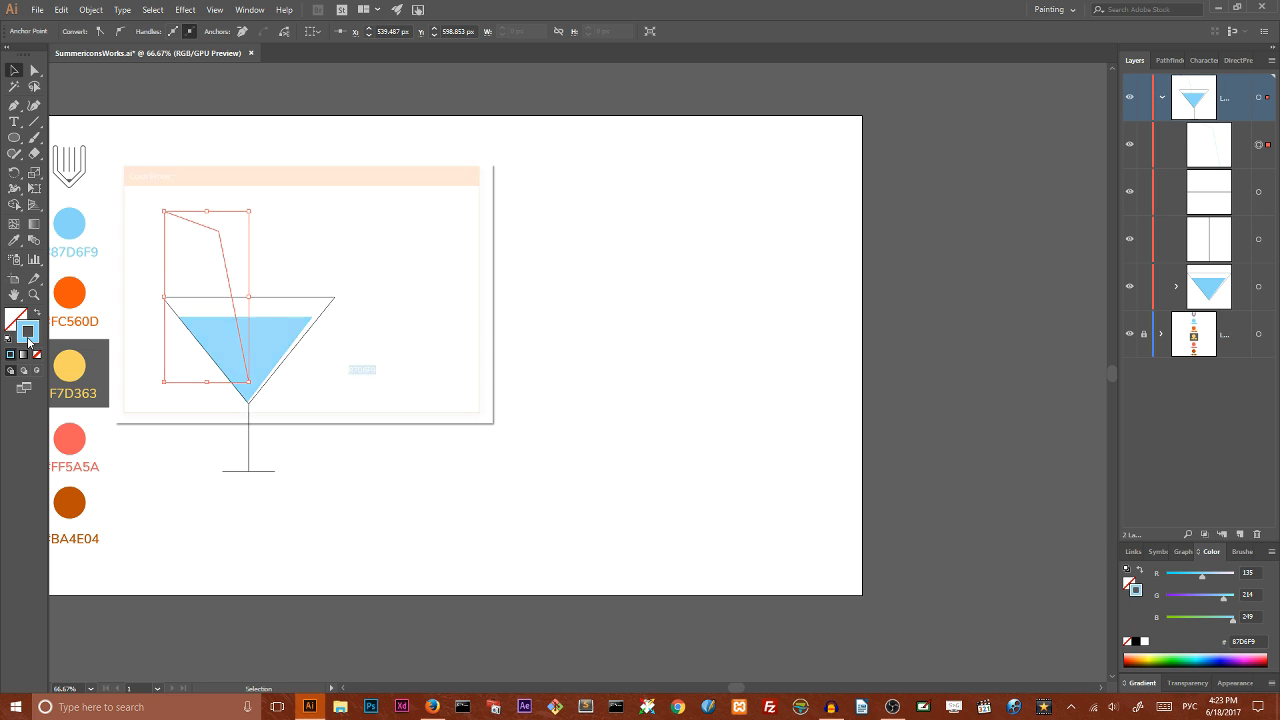
pyautogui.write('000000')
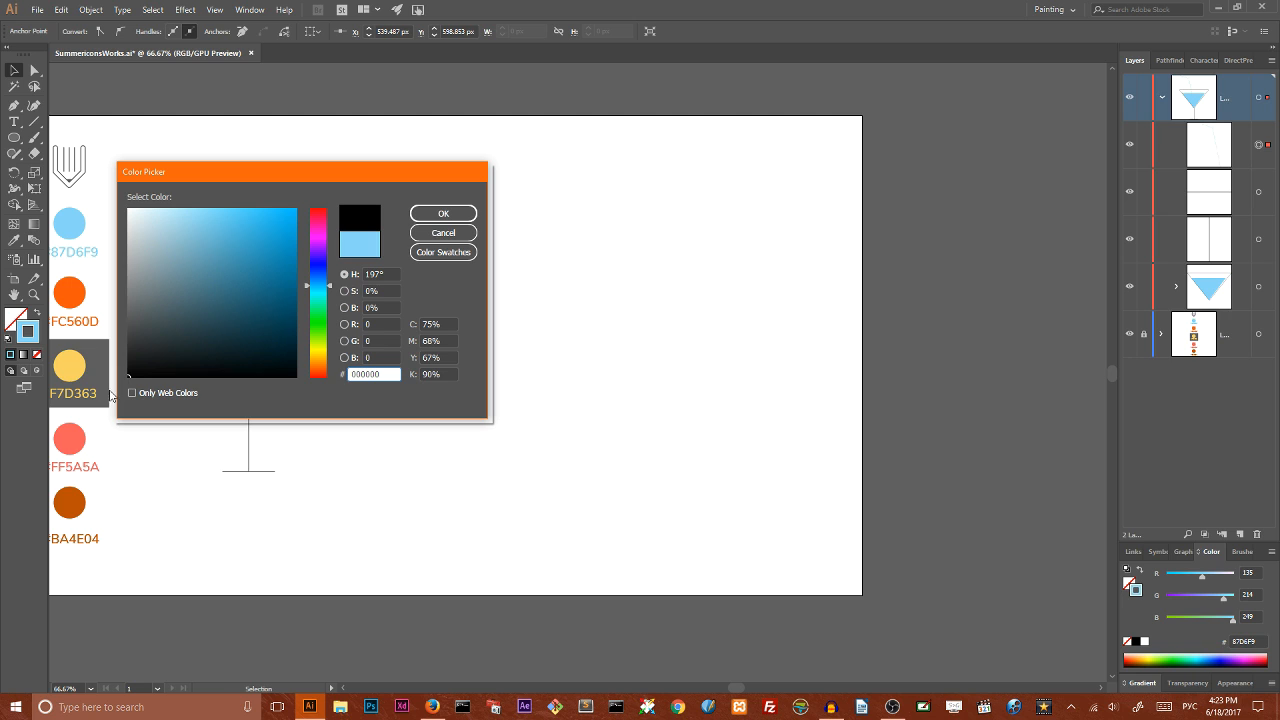
pyautogui.click(443, 213)
# Step: Set the black straw's stroke weight to 17 pt
pyautogui.moveTo(178, 166); pyautogui.dragTo(221, 253)
pyautogui.click(156, 29)
pyautogui.click(156, 29)
pyautogui.click(156, 29)
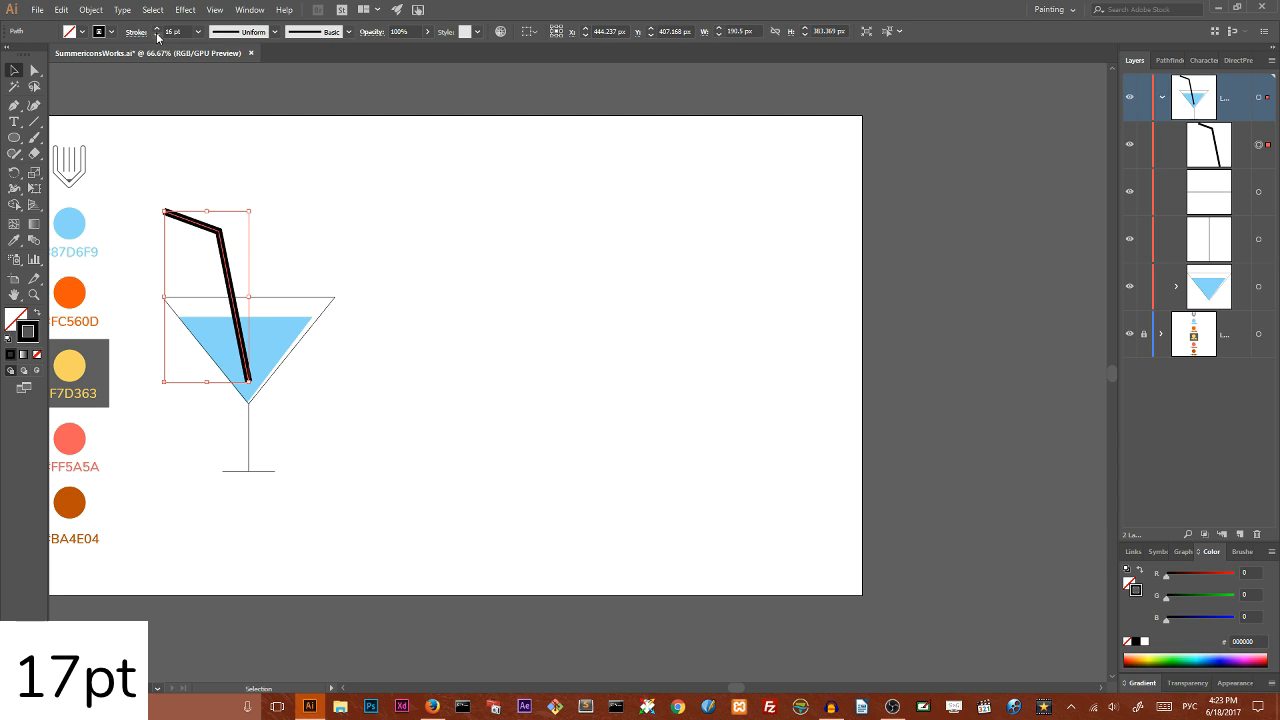
pyautogui.click(156, 29)
# Step: Copy the black straw and paste the duplicate in place in front of it
pyautogui.press('a')
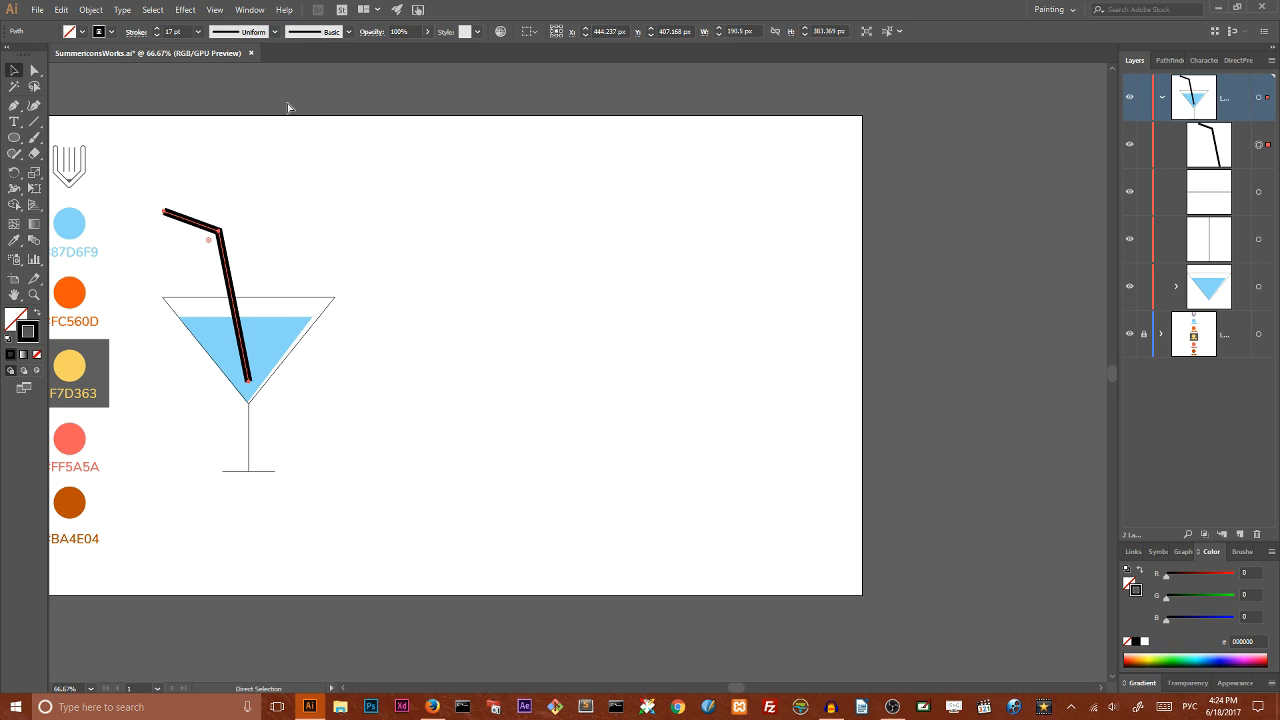
pyautogui.hotkey('ctrl', 'c')
pyautogui.hotkey('ctrl', 'f')
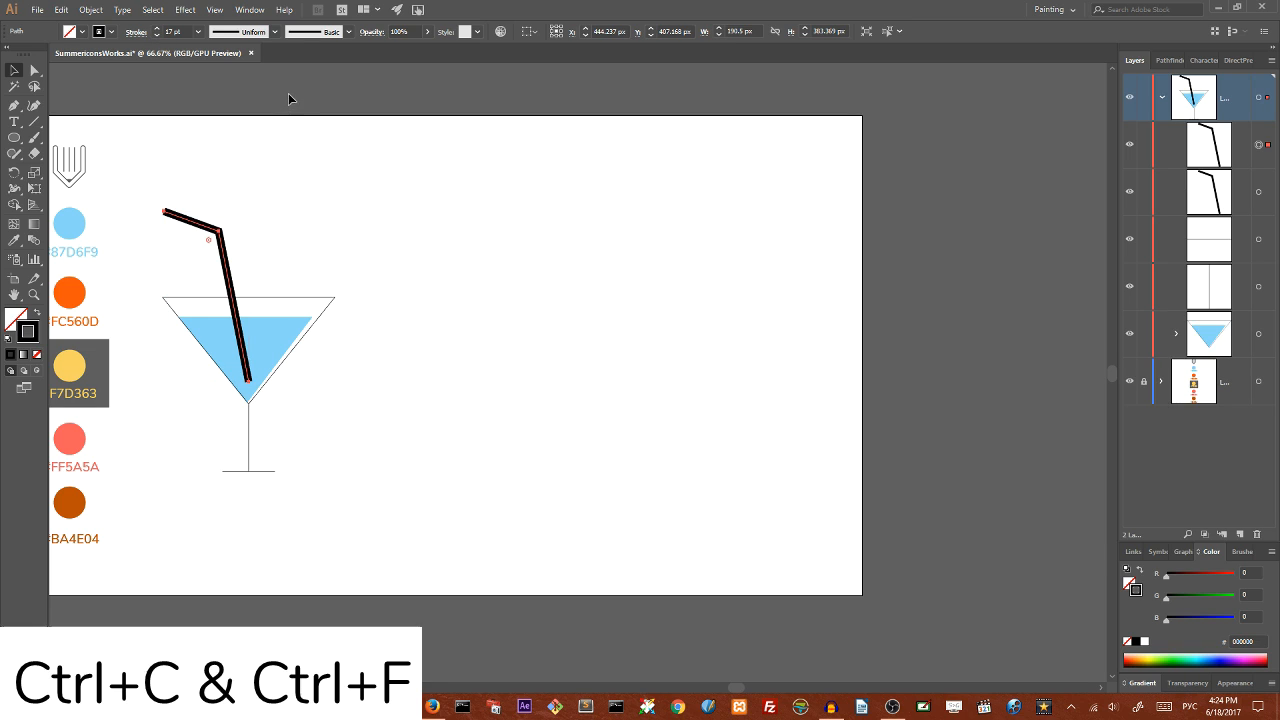
# Step: Give the duplicate straw the coral #FF5A5A swatch colour as its stroke, with no fill and a 15 pt weight
pyautogui.click(14, 243)
pyautogui.click(78, 440)
pyautogui.hscroll(-2, 78, 440)
pyautogui.click(37, 313)
pyautogui.click(14, 70)
pyautogui.scroll(14, 158, 30)
pyautogui.scroll(1, 158, 32)
pyautogui.scroll(-1, 157, 37)
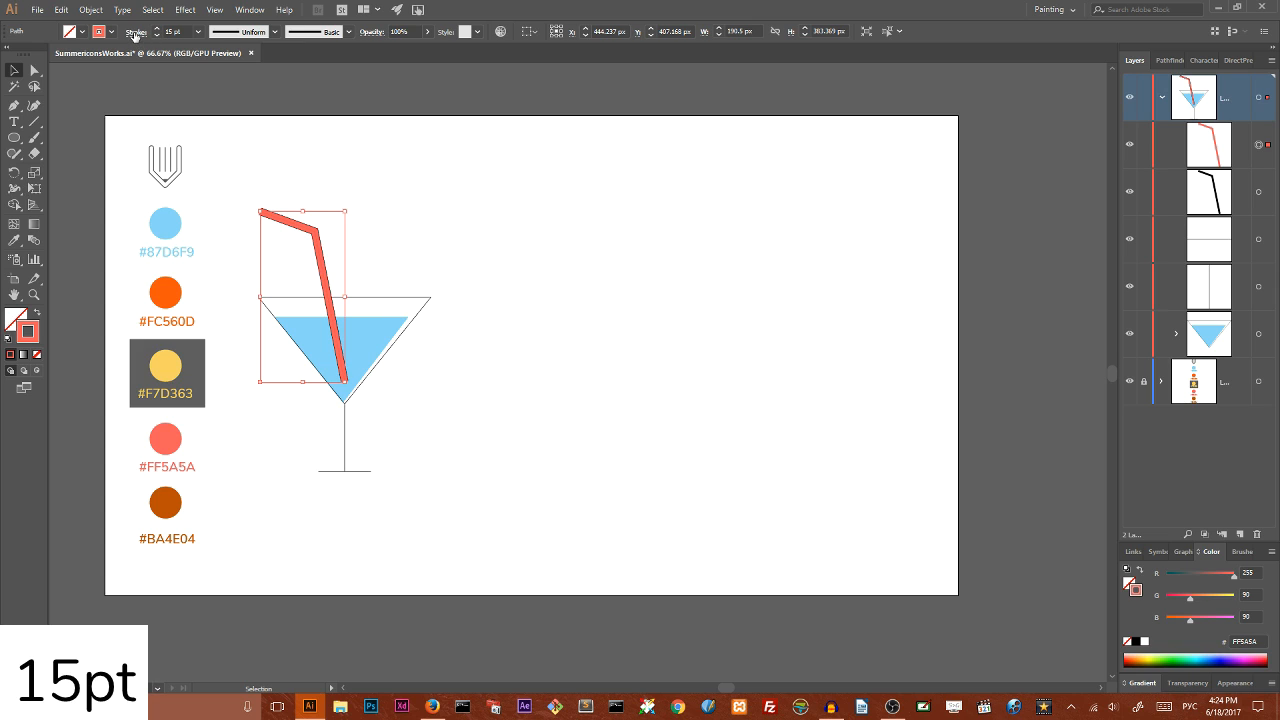
# Step: Turn the coral straw's stroke into a dashed line with 42 pt dashes
pyautogui.click(134, 33)
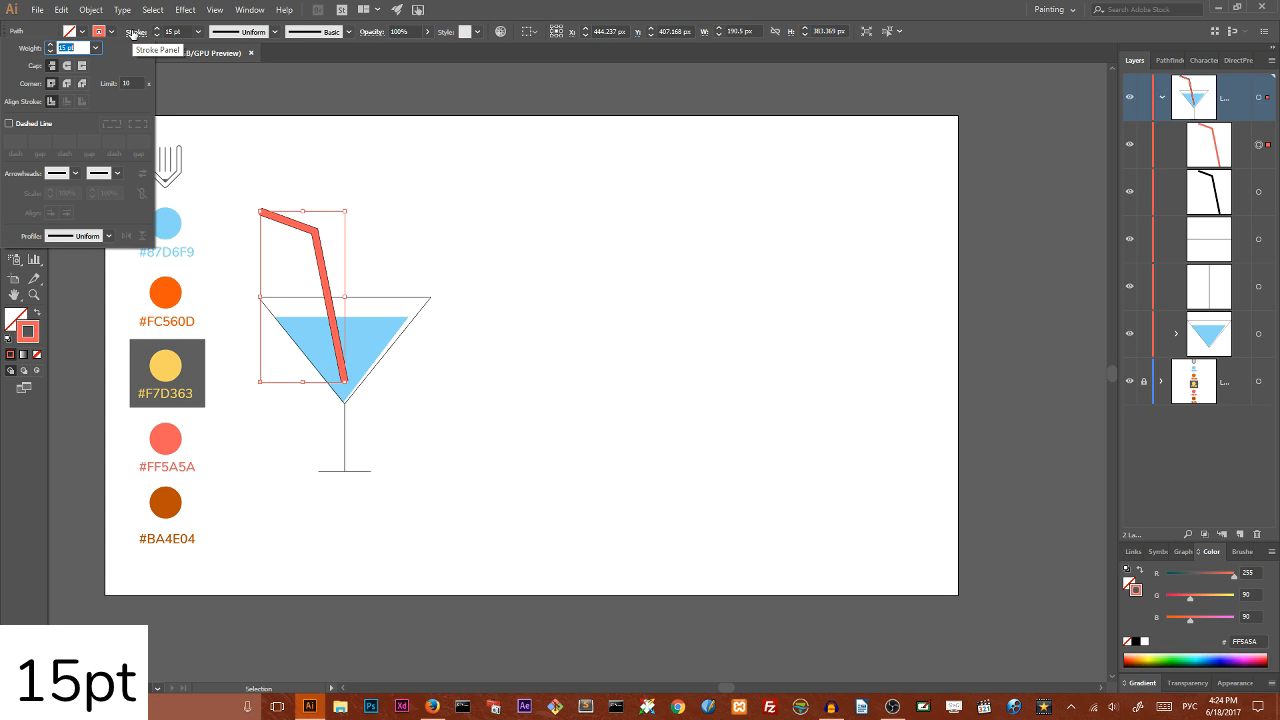
pyautogui.click(9, 124)
pyautogui.write('60')
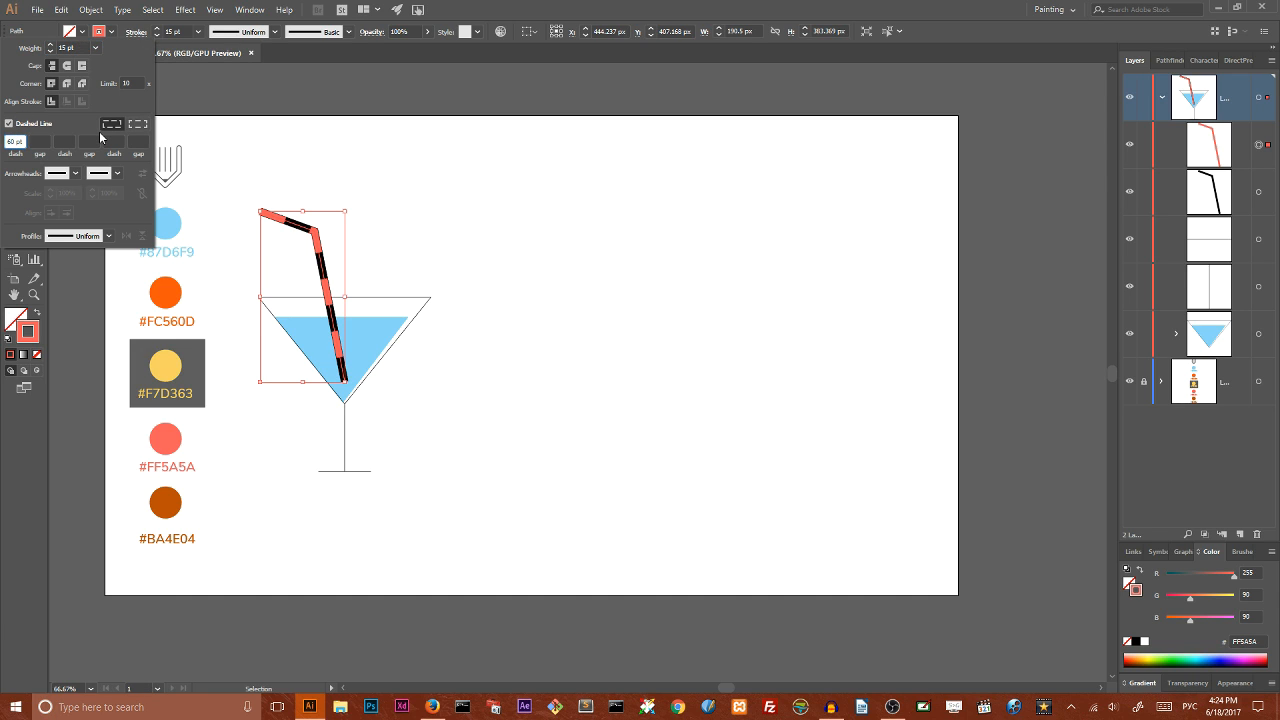
pyautogui.press('Return')
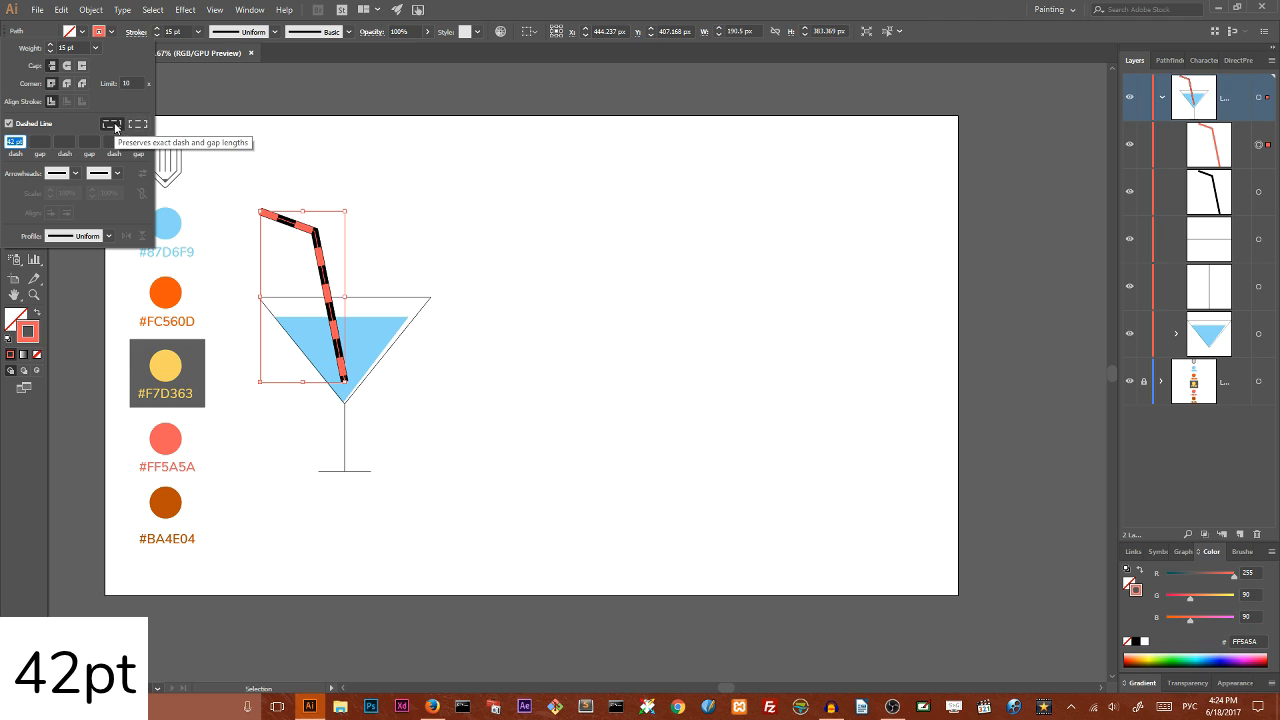
pyautogui.click(246, 124)
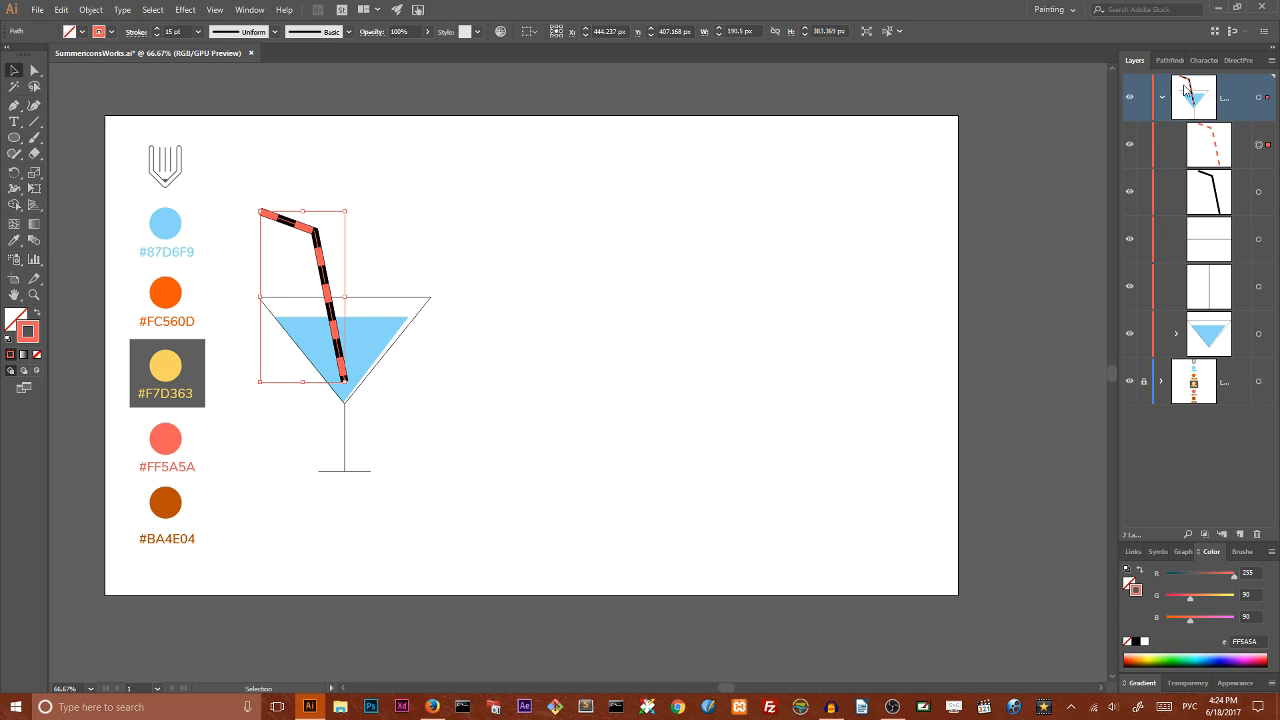
# Step: Outline the stroke of the black straw beneath and swap its fill and stroke to leave a 1 pt black outline
pyautogui.click(1261, 194)
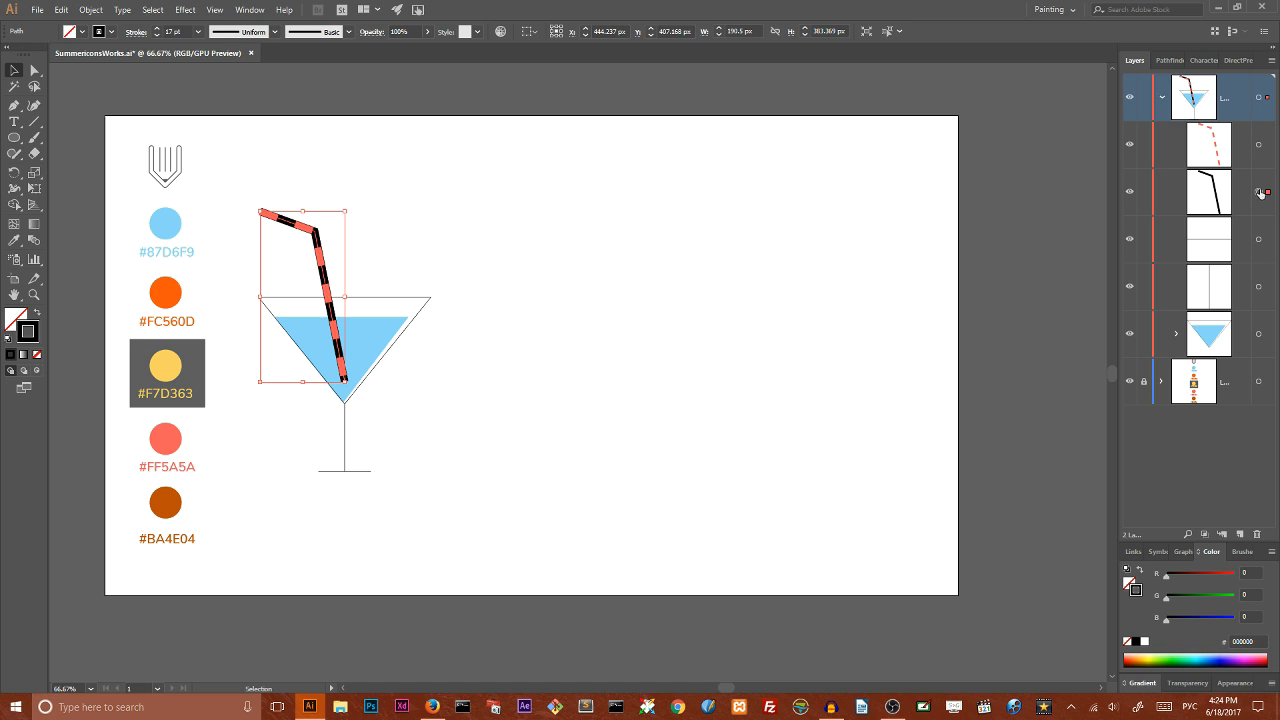
pyautogui.click(90, 10)
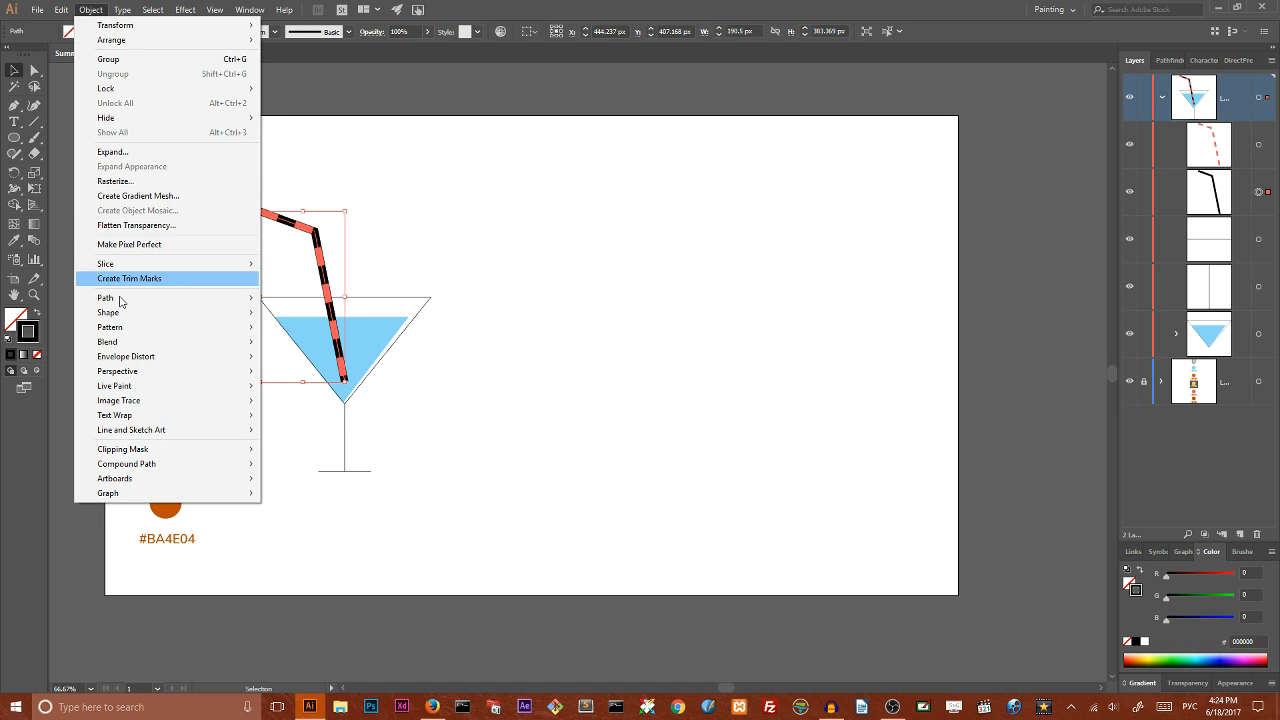
pyautogui.moveTo(120, 298)
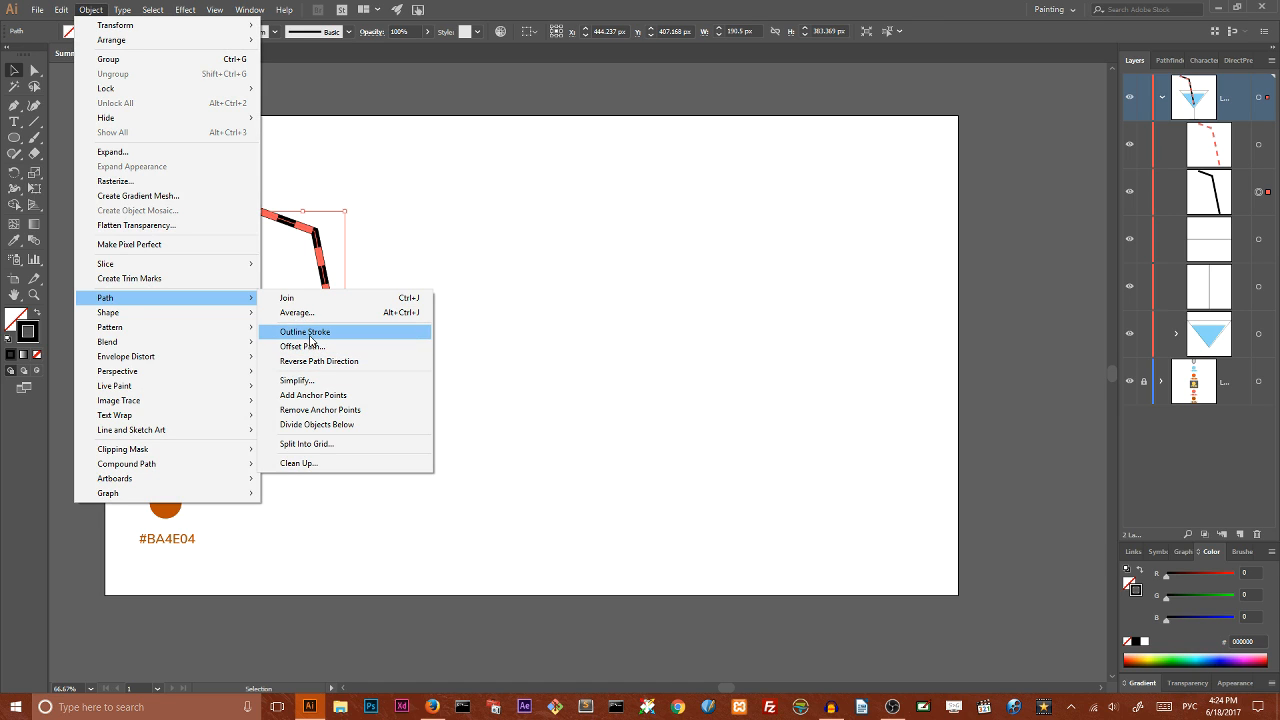
pyautogui.click(310, 340)
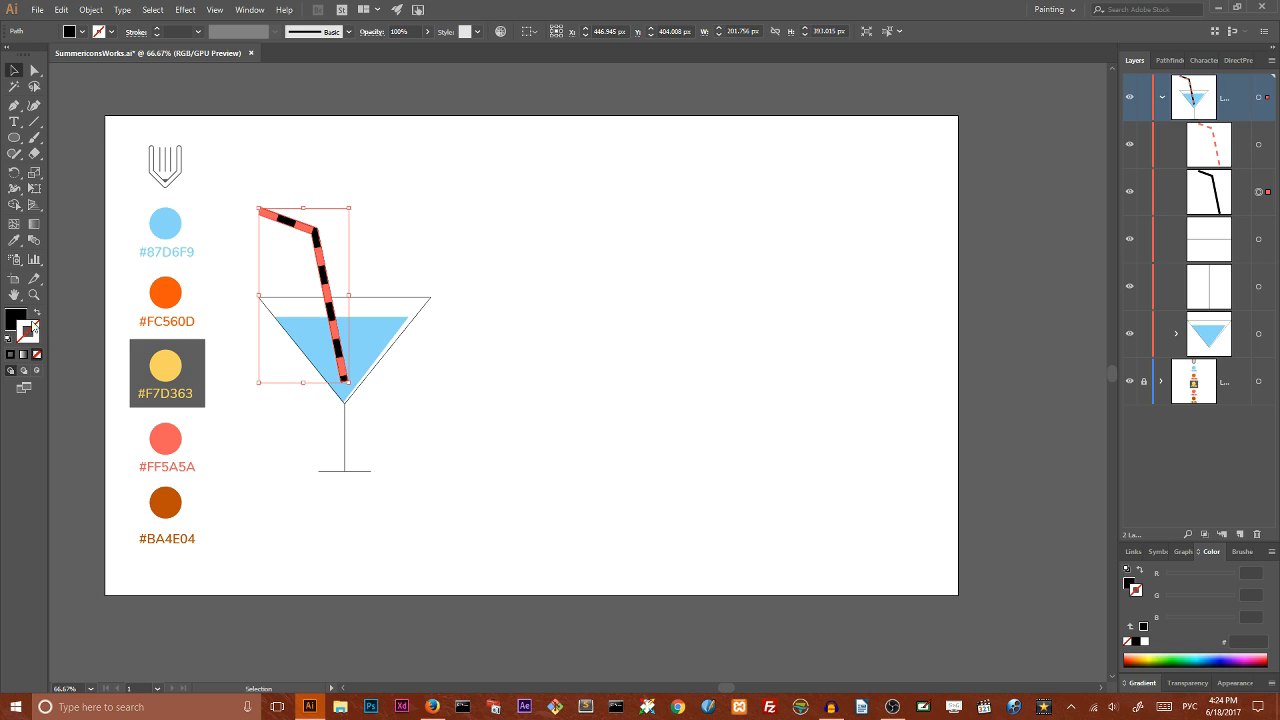
pyautogui.click(37, 313)
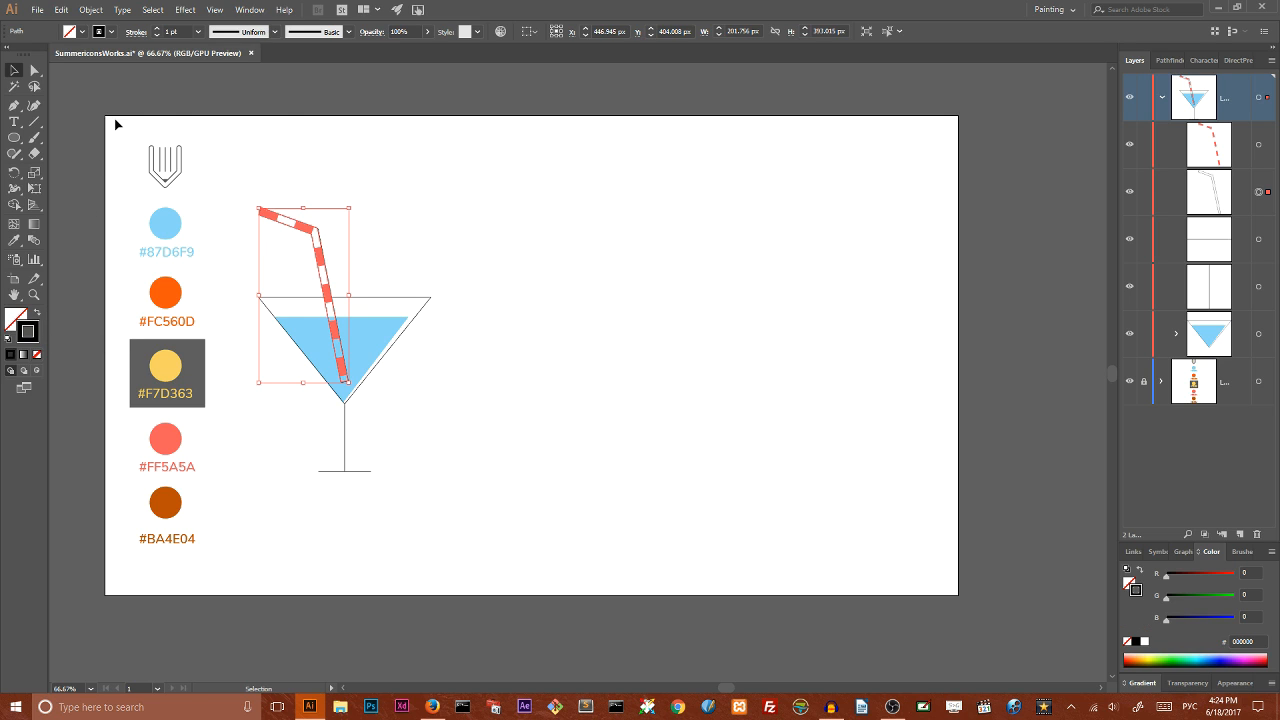
pyautogui.click(357, 163)
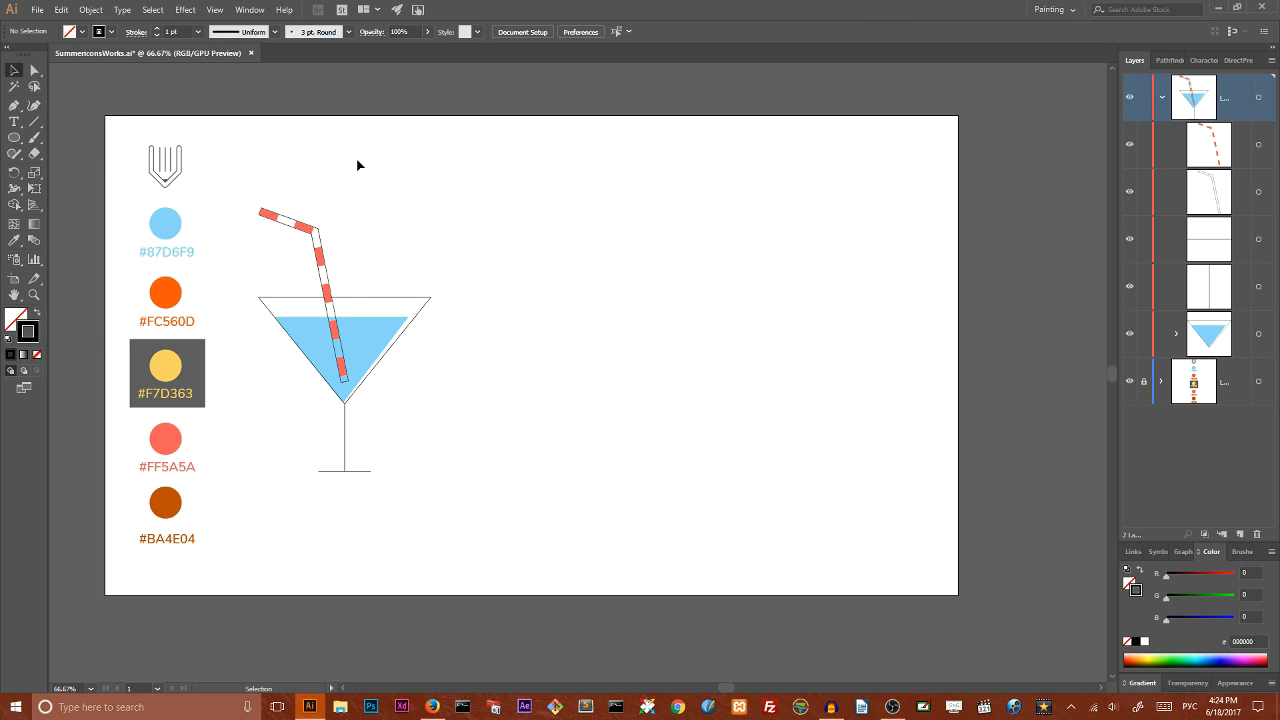
# Step: Shorten the dashed coral straw by moving its lower end point up along the straw to about X 530 px, Y 554 px
pyautogui.hotkey('ctrl', '+')
pyautogui.hotkey('ctrl', '+')
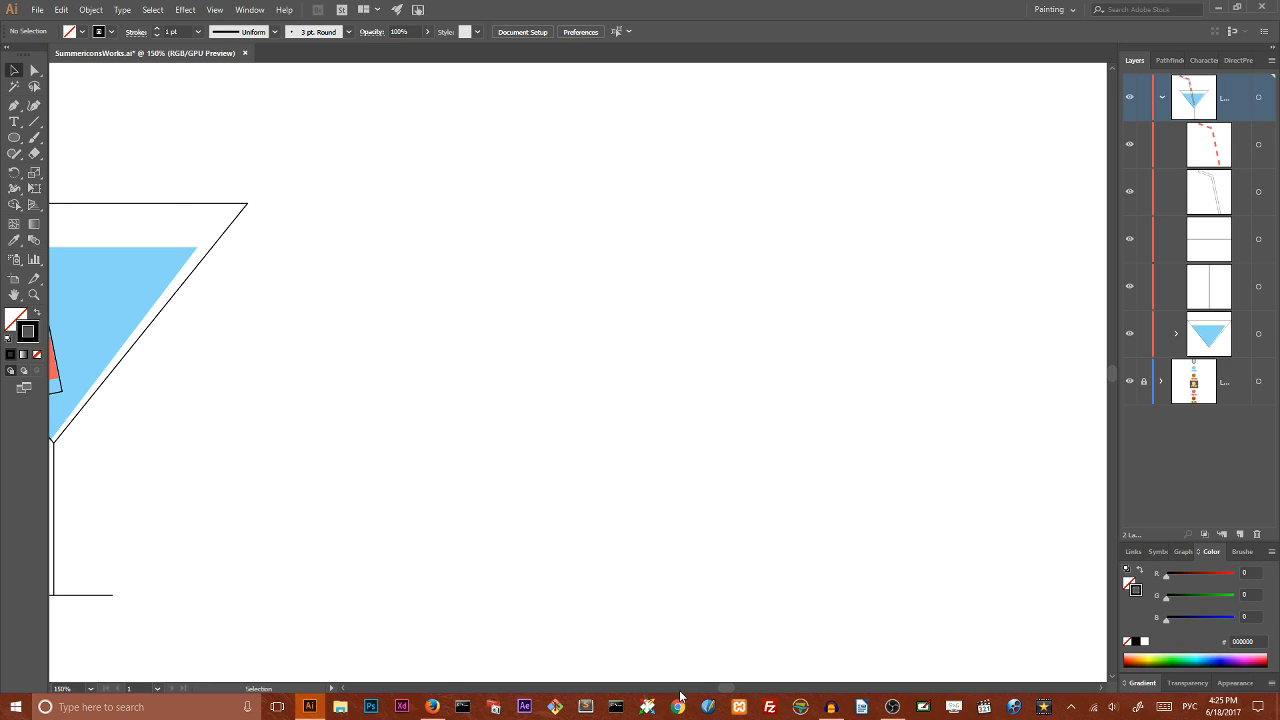
pyautogui.moveTo(727, 689); pyautogui.dragTo(704, 689)
pyautogui.scroll(5, 828, 524)
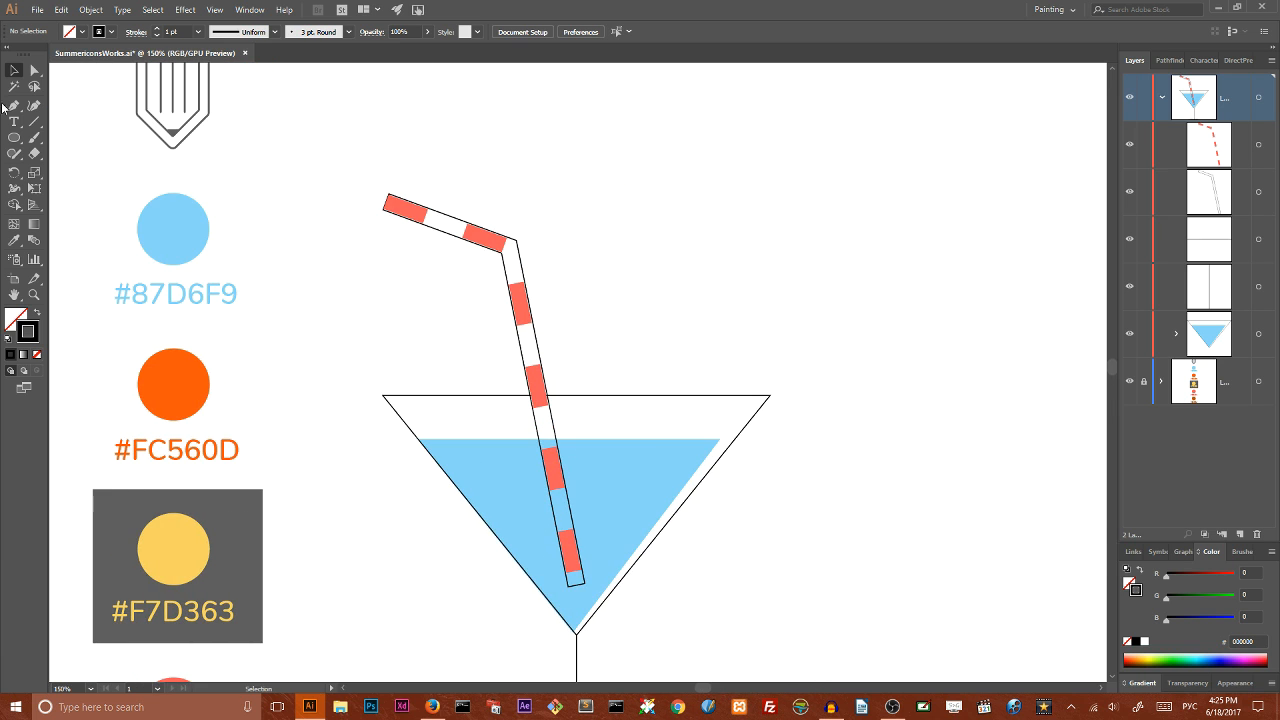
pyautogui.click(34, 70)
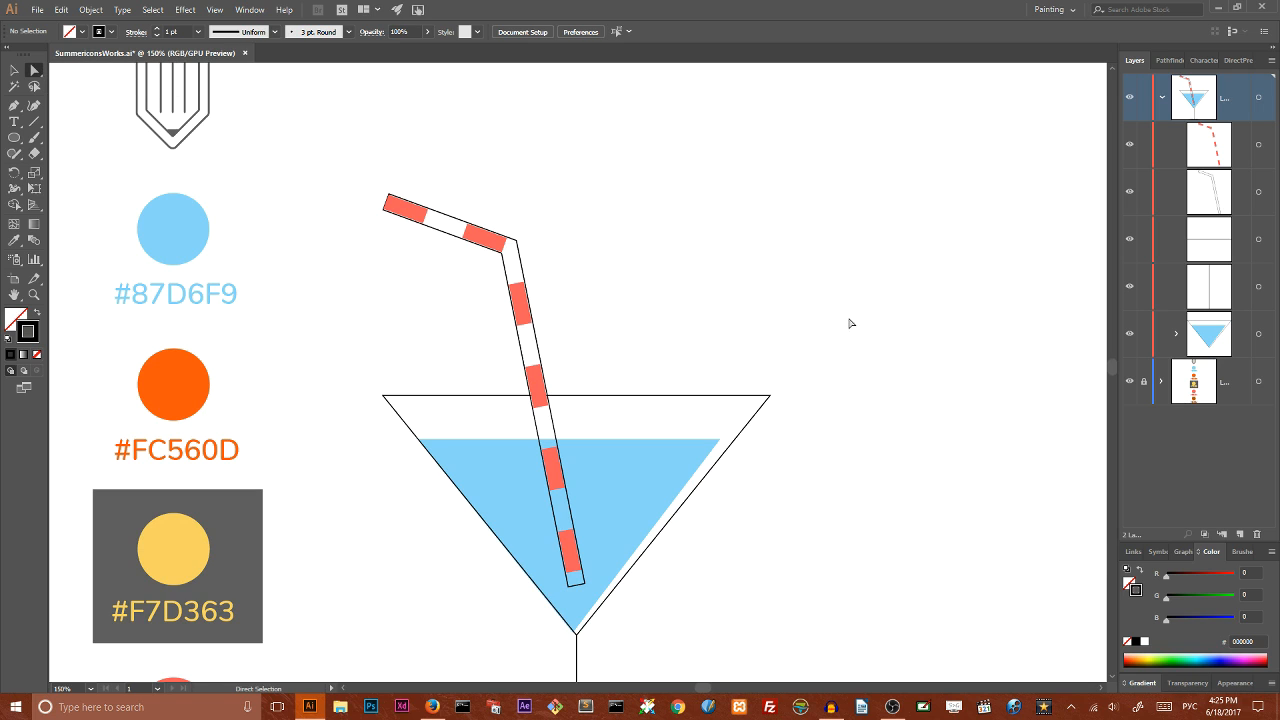
pyautogui.scroll(-3, 848, 321)
pyautogui.click(576, 474)
pyautogui.moveTo(576, 475); pyautogui.dragTo(568, 438)
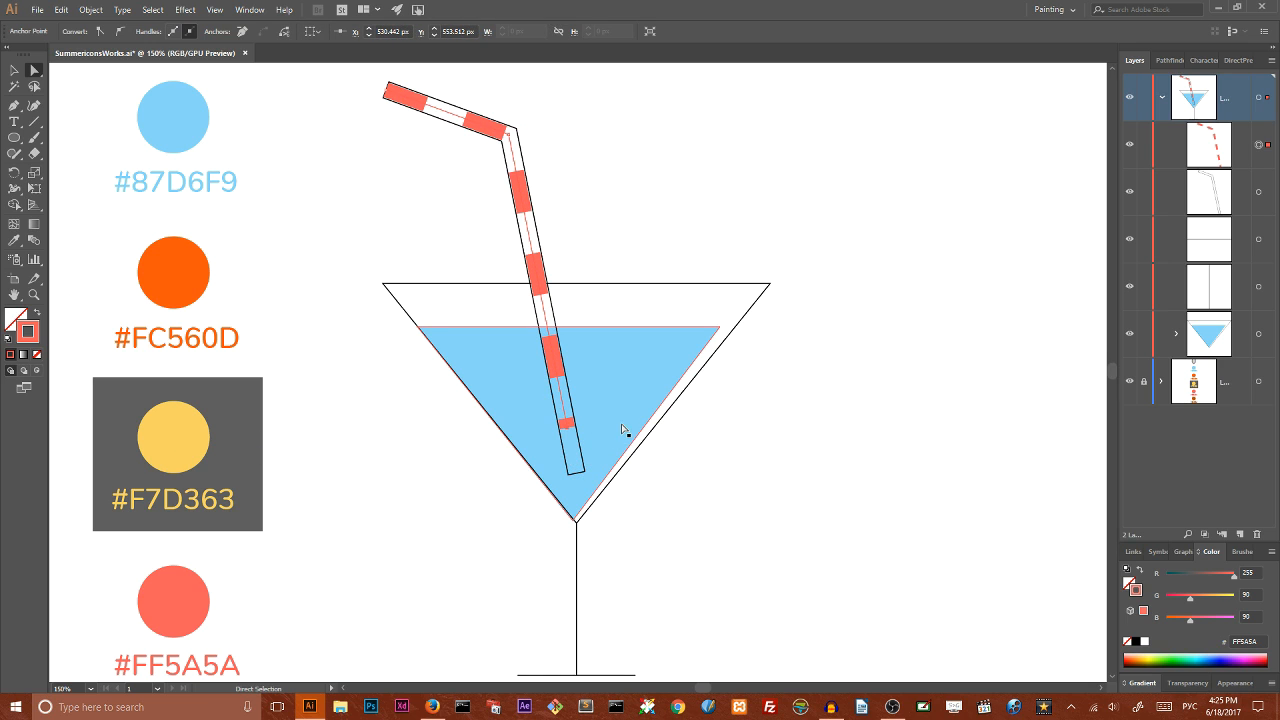
# Step: Slant the straw outline's lower end by moving its right corner point up to about X 543 px, Y 574 px
pyautogui.click(587, 478)
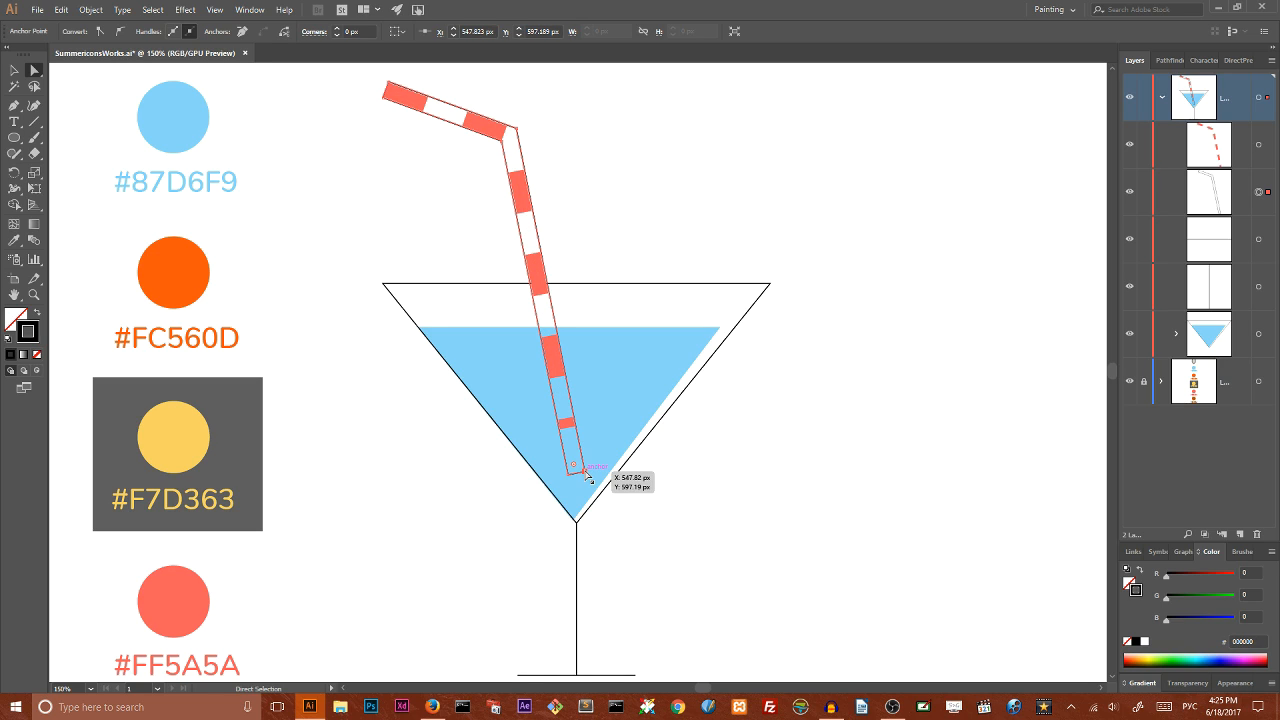
pyautogui.moveTo(588, 480); pyautogui.dragTo(581, 453)
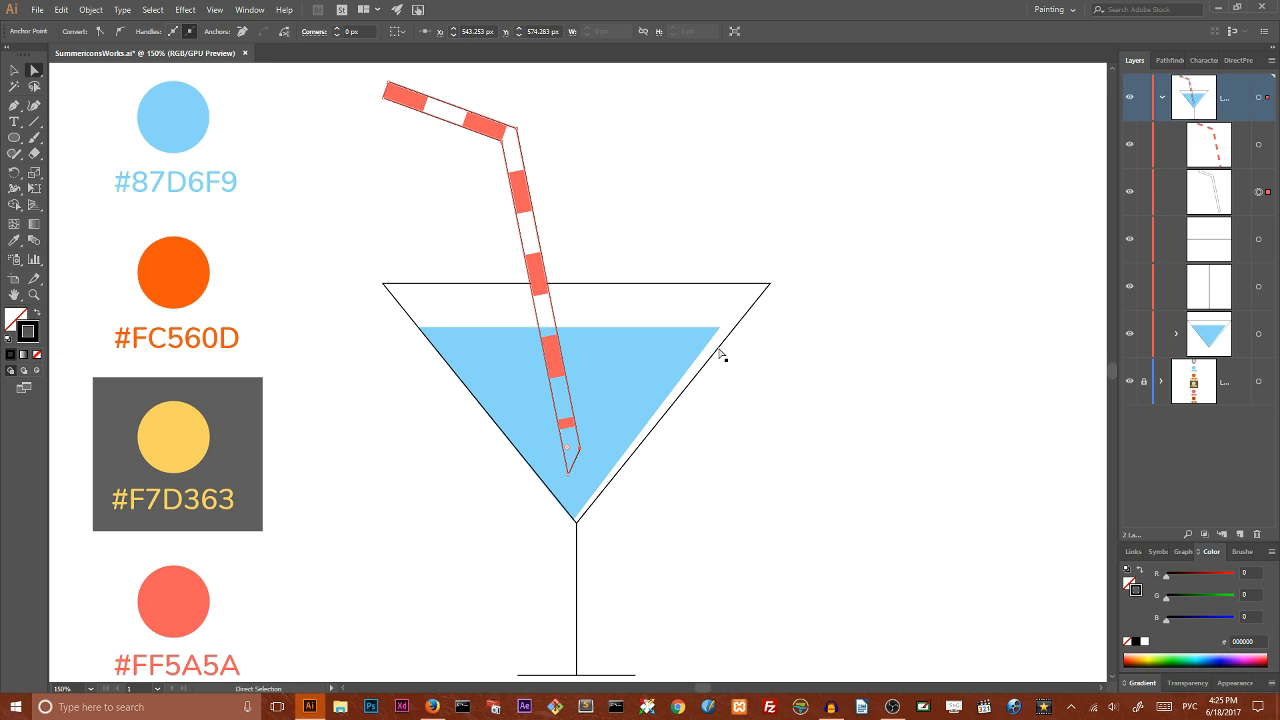
# Step: Nudge the straw outline's top end corner up to about Y 206 px, then nudge its outer bend corner slightly up
pyautogui.scroll(2, 618, 203)
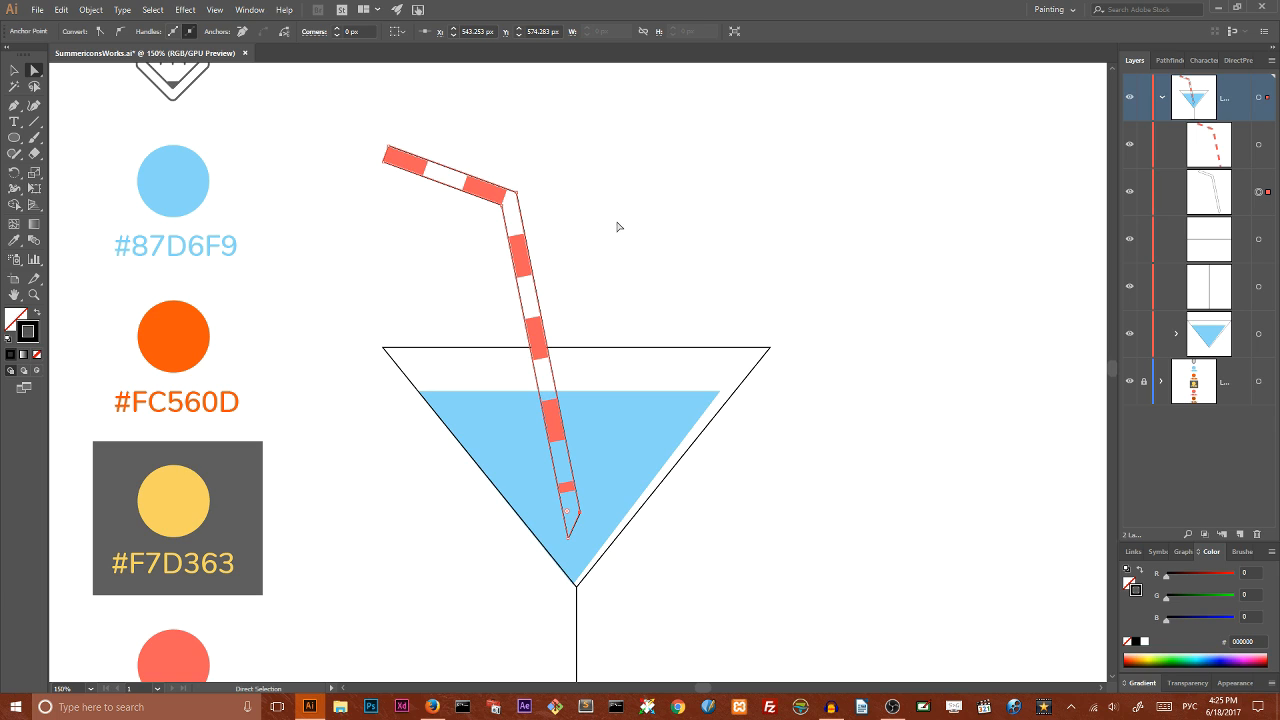
pyautogui.click(604, 202)
pyautogui.click(393, 143)
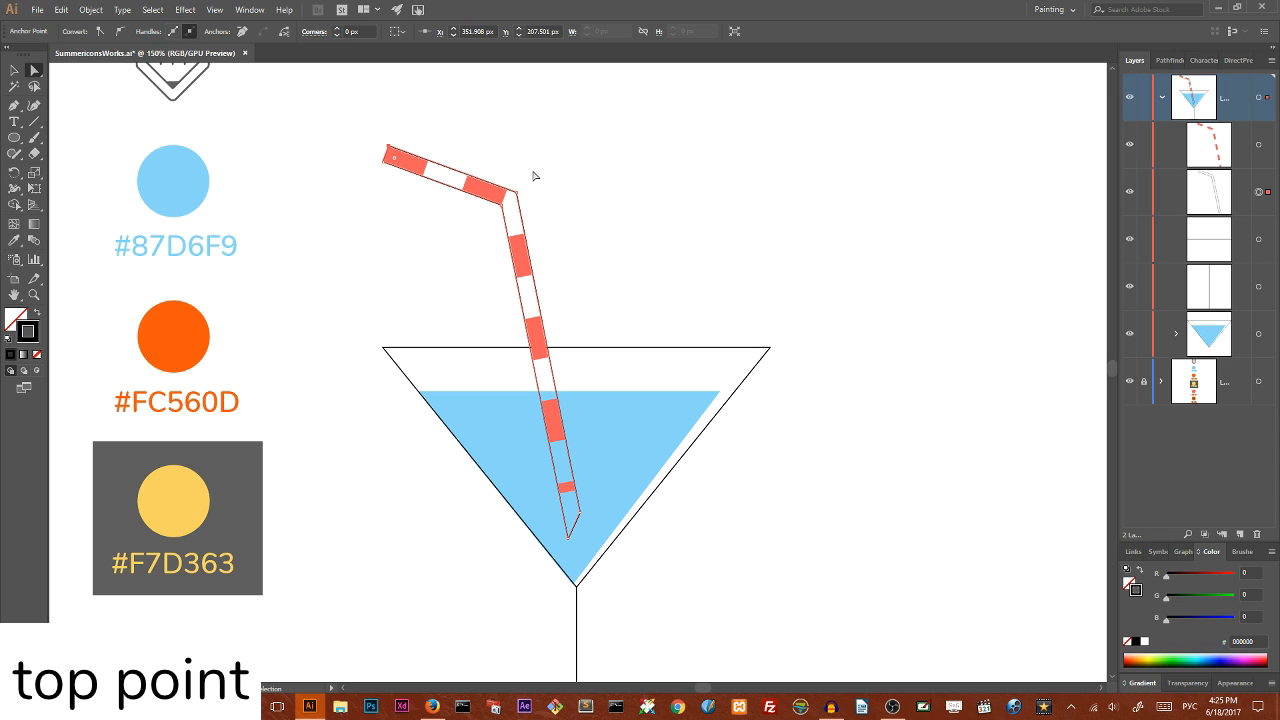
pyautogui.press('Up')
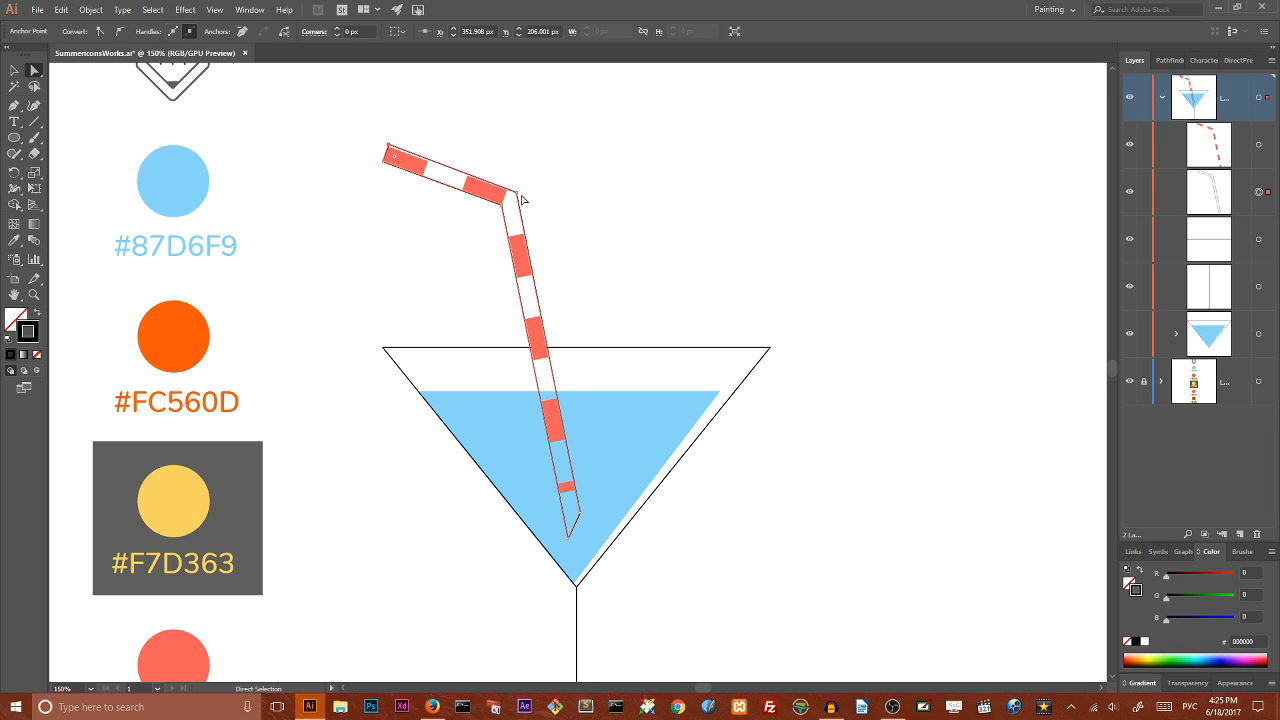
pyautogui.click(523, 200)
pyautogui.click(534, 161)
pyautogui.press('v')
pyautogui.hotkey('ctrl', '-')
pyautogui.hotkey('ctrl', '-')
pyautogui.hotkey('ctrl', '=')
pyautogui.hotkey('ctrl', '=')
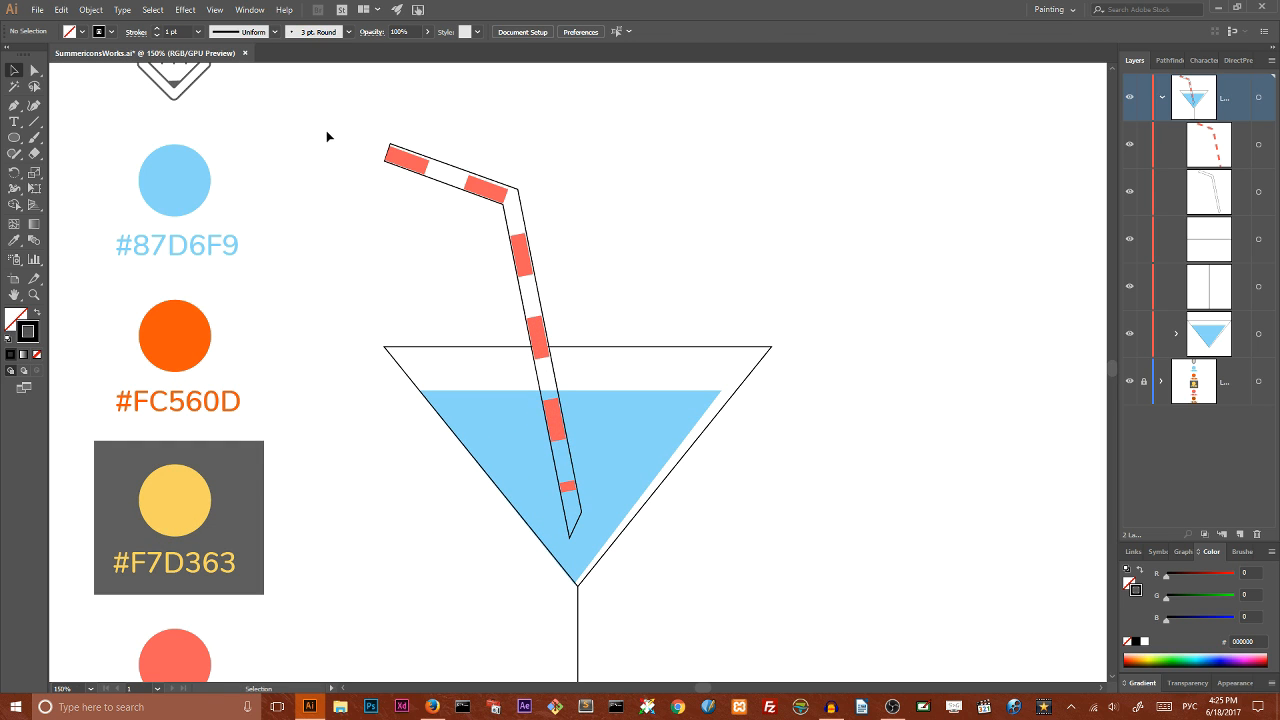
pyautogui.moveTo(323, 129); pyautogui.dragTo(613, 241)
pyautogui.keyDown('shift'); pyautogui.click(504, 202); pyautogui.keyUp('shift')
pyautogui.moveTo(331, 134); pyautogui.dragTo(577, 254)
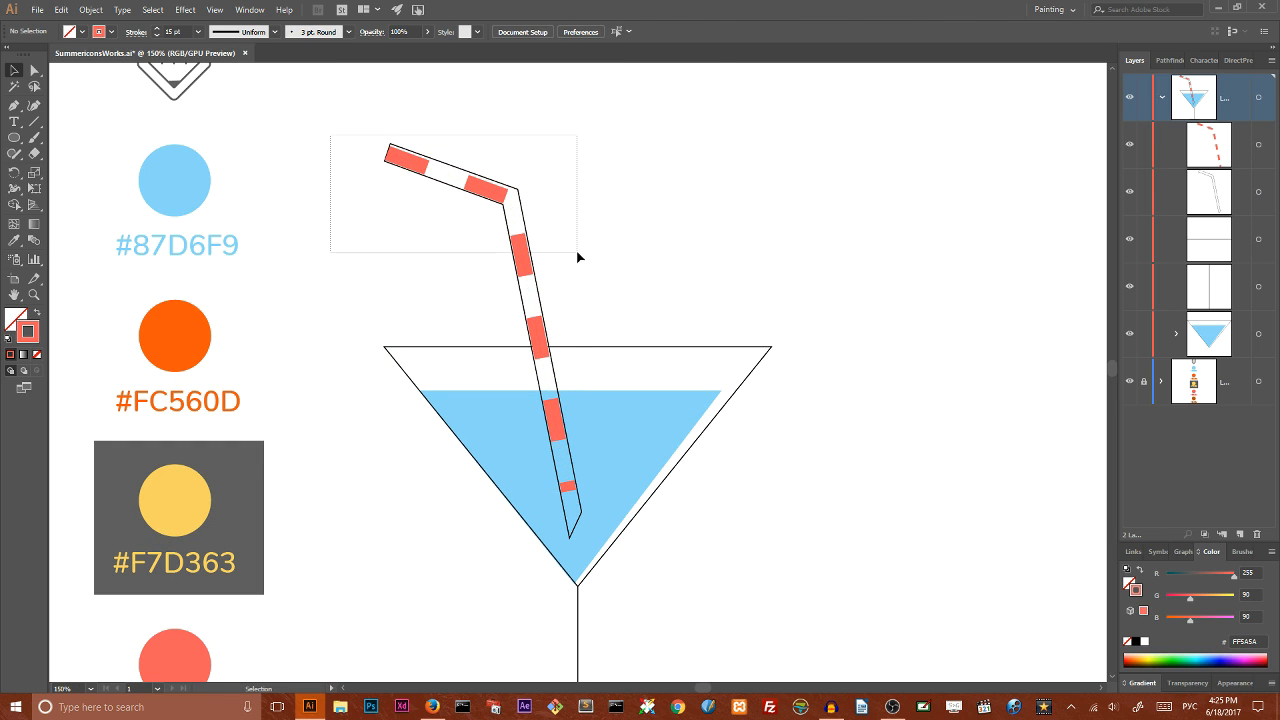
pyautogui.moveTo(429, 180); pyautogui.dragTo(437, 205)
pyautogui.click(661, 215)
# Step: Draw a circle about 329 px in diameter on the empty artboard area beside the cocktail glass
pyautogui.hotkey('ctrl', '-')
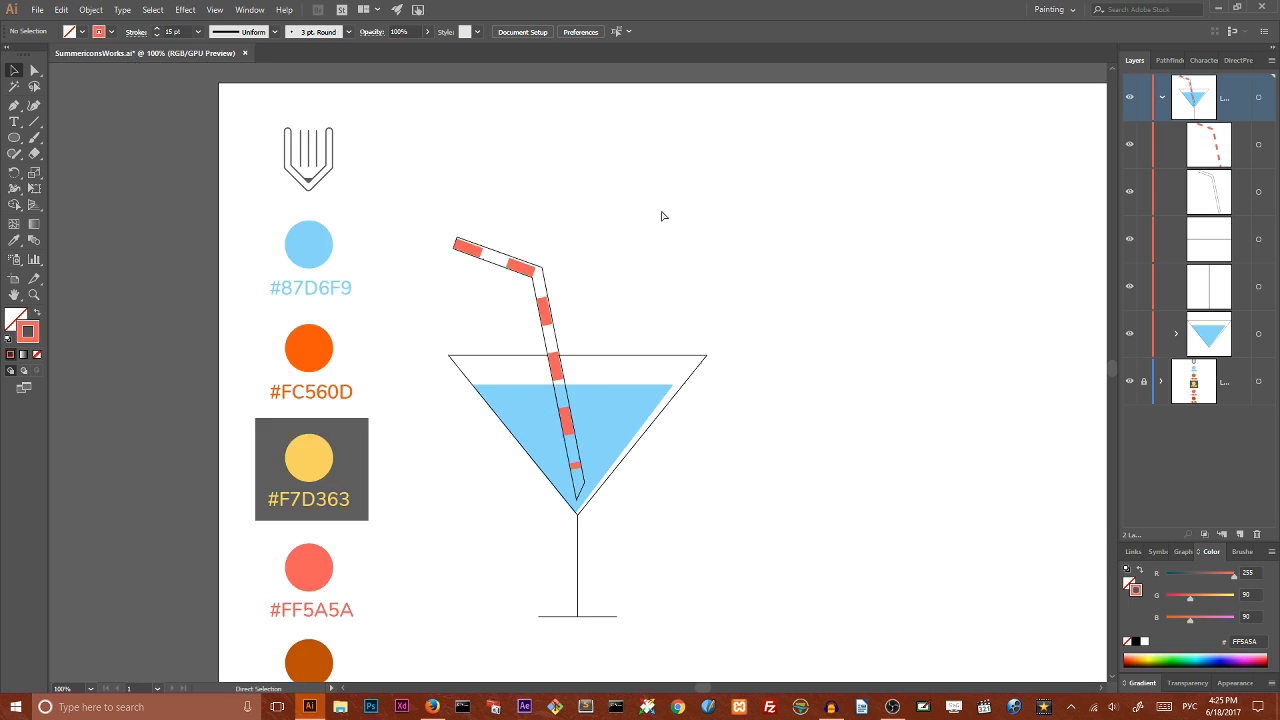
pyautogui.hotkey('ctrl', '-')
pyautogui.moveTo(703, 688); pyautogui.dragTo(714, 688)
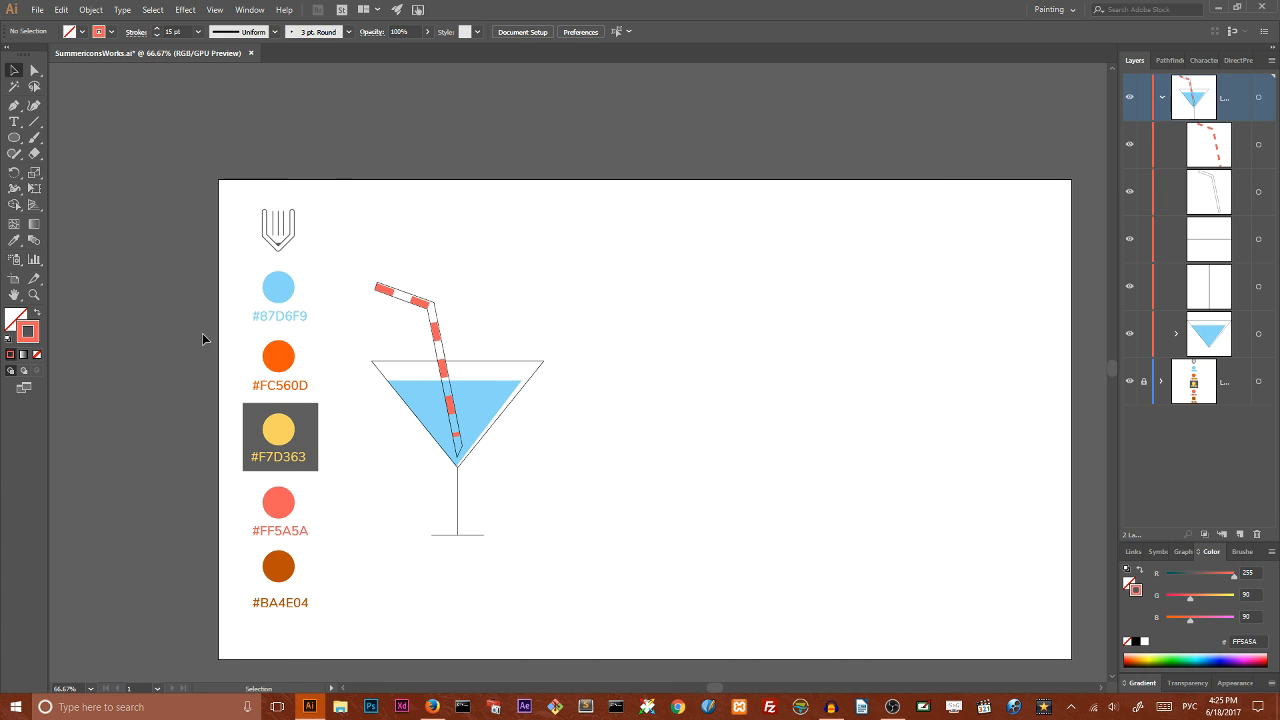
pyautogui.click(14, 137)
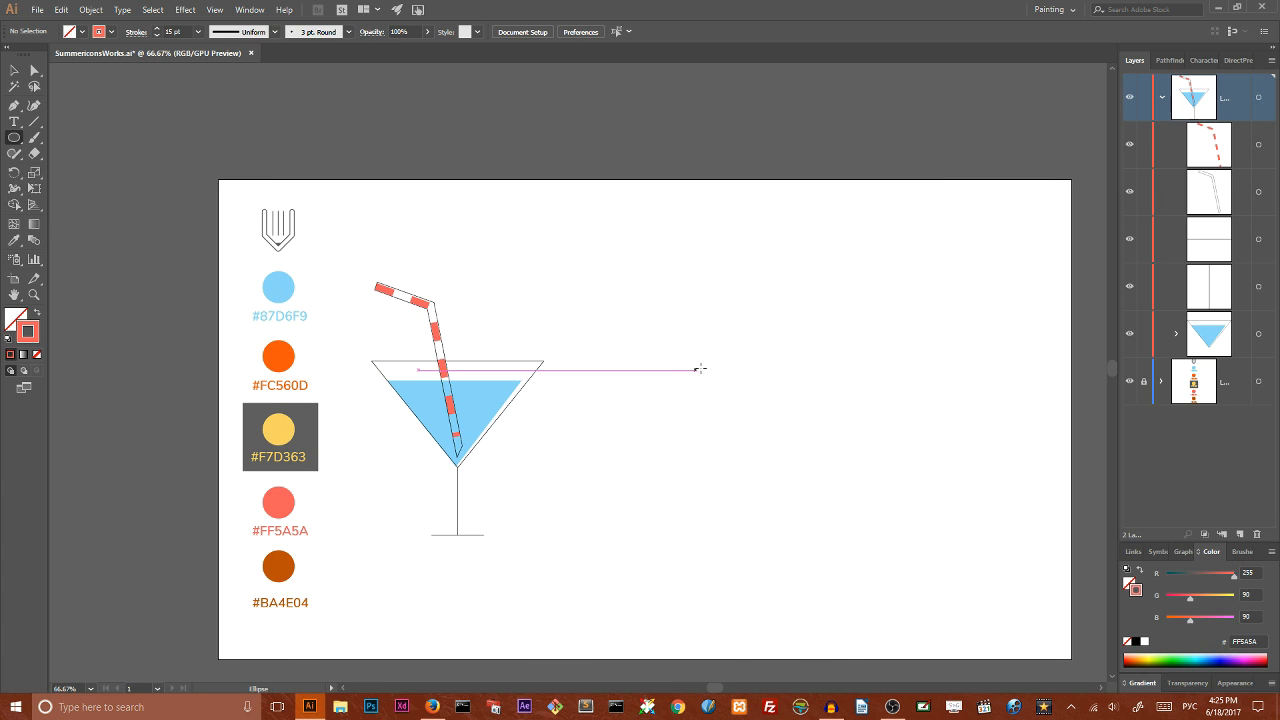
pyautogui.moveTo(737, 371)
pyautogui.mouseDown()
pyautogui.moveTo(814, 472)
pyautogui.moveTo(811, 445)
pyautogui.mouseUp()
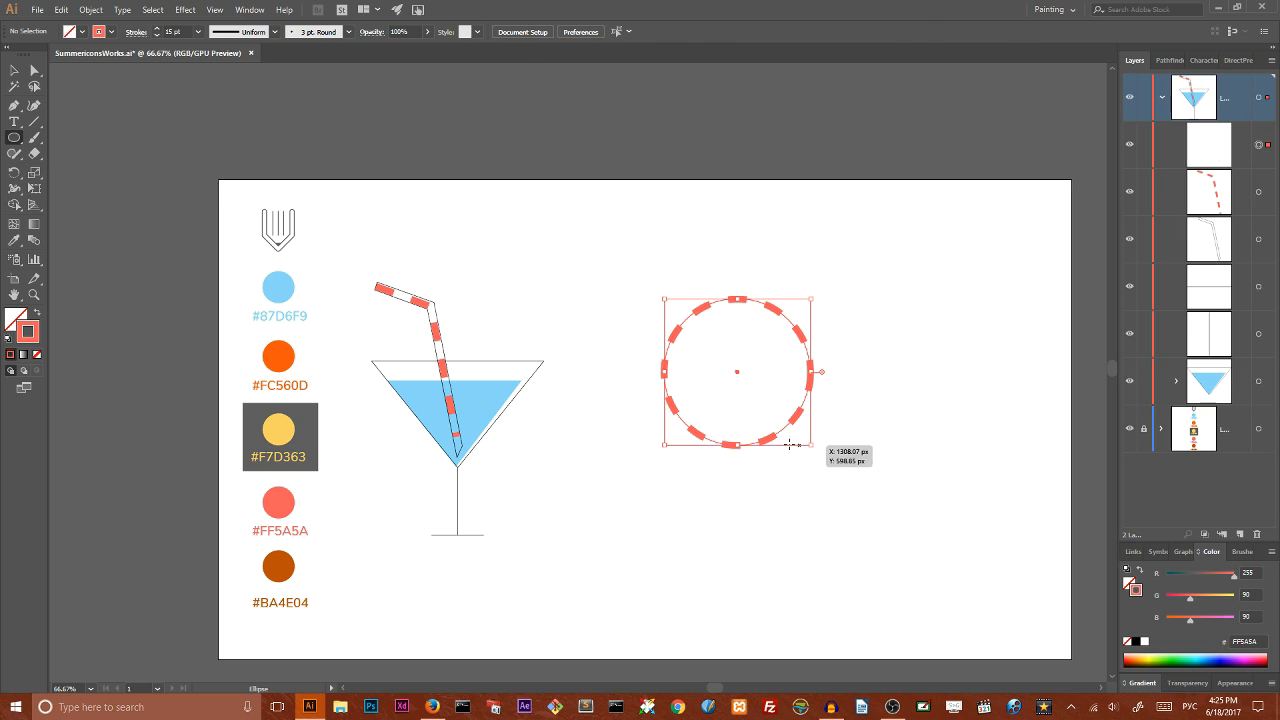
# Step: Swap the circle's fill and stroke twice to get a solid 1 pt stroke, and colour that stroke black
pyautogui.click(34, 313)
pyautogui.click(34, 313)
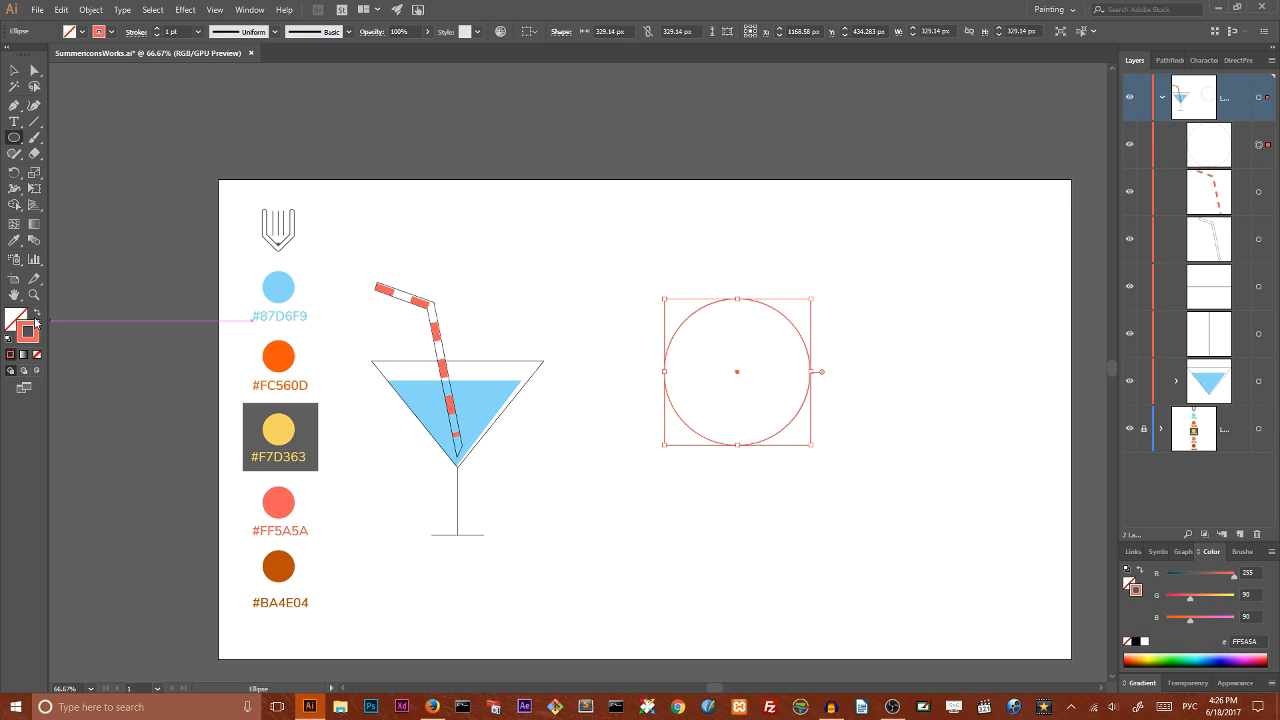
pyautogui.click(12, 68)
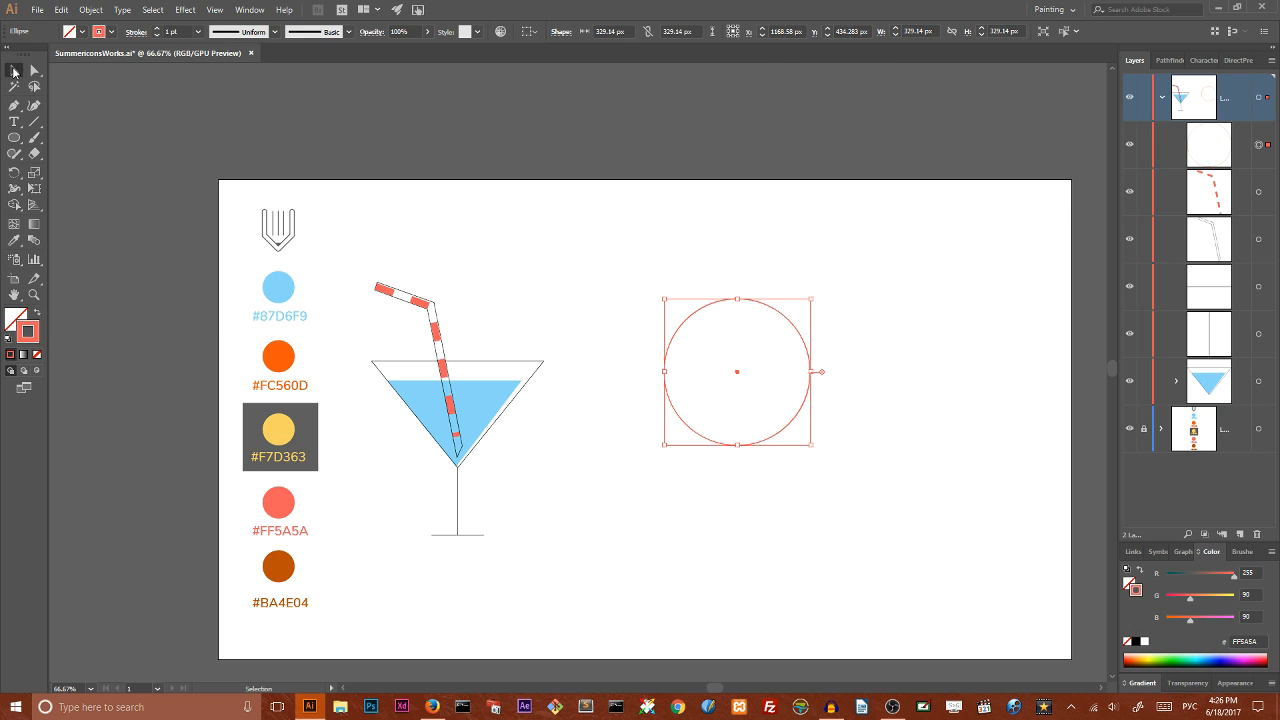
pyautogui.doubleClick(26, 340)
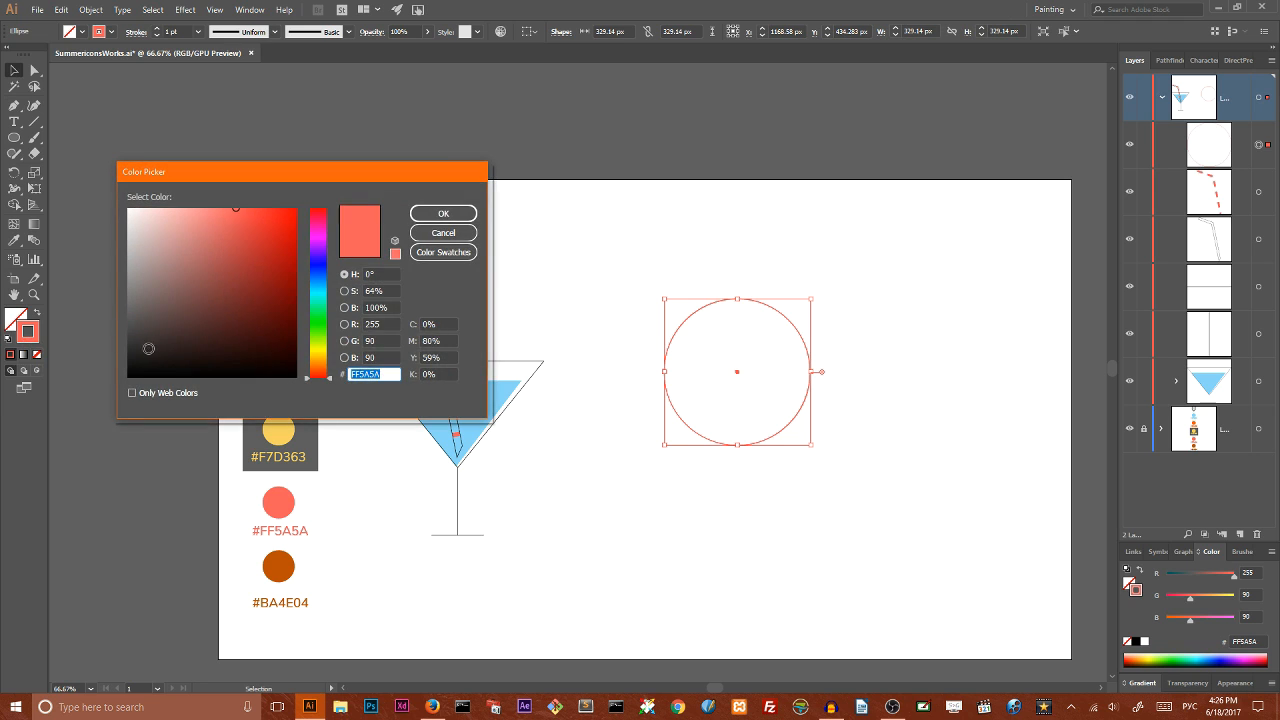
pyautogui.moveTo(149, 350); pyautogui.dragTo(113, 381)
pyautogui.click(443, 213)
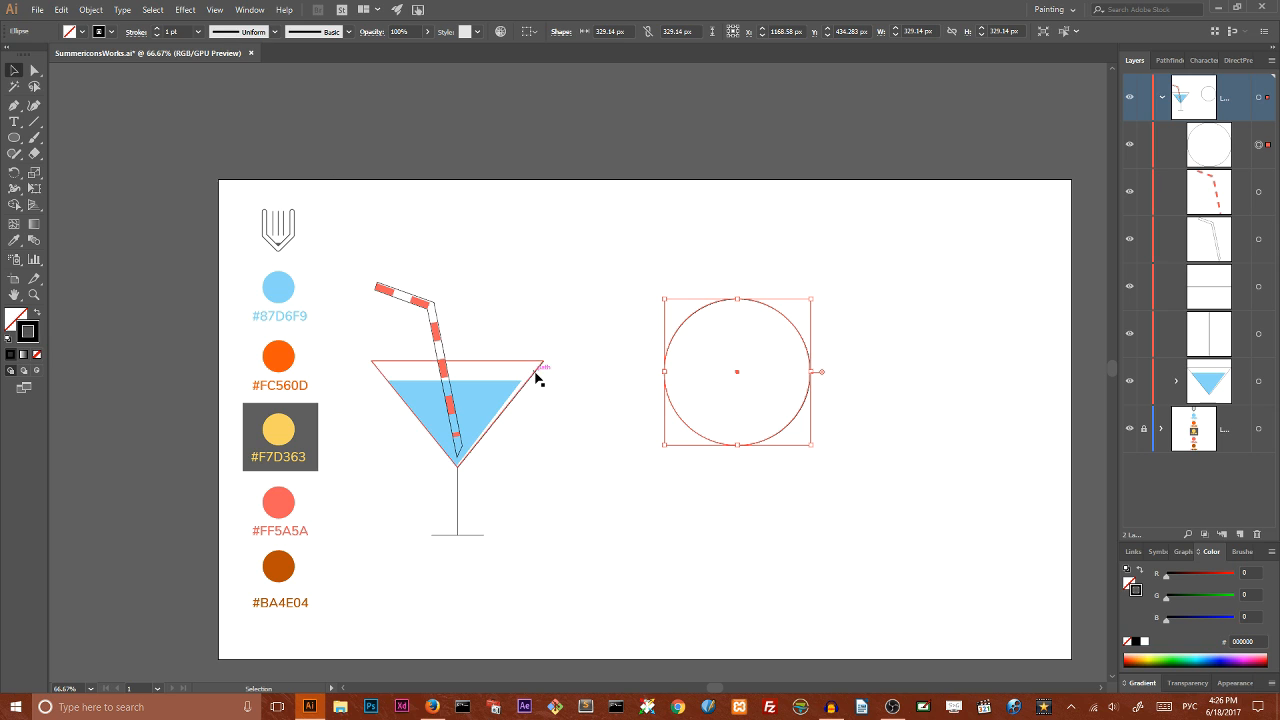
# Step: Duplicate the glass bowl group below the original, ungroup the copy and delete its blue liquid
pyautogui.moveTo(536, 376); pyautogui.dragTo(656, 487)
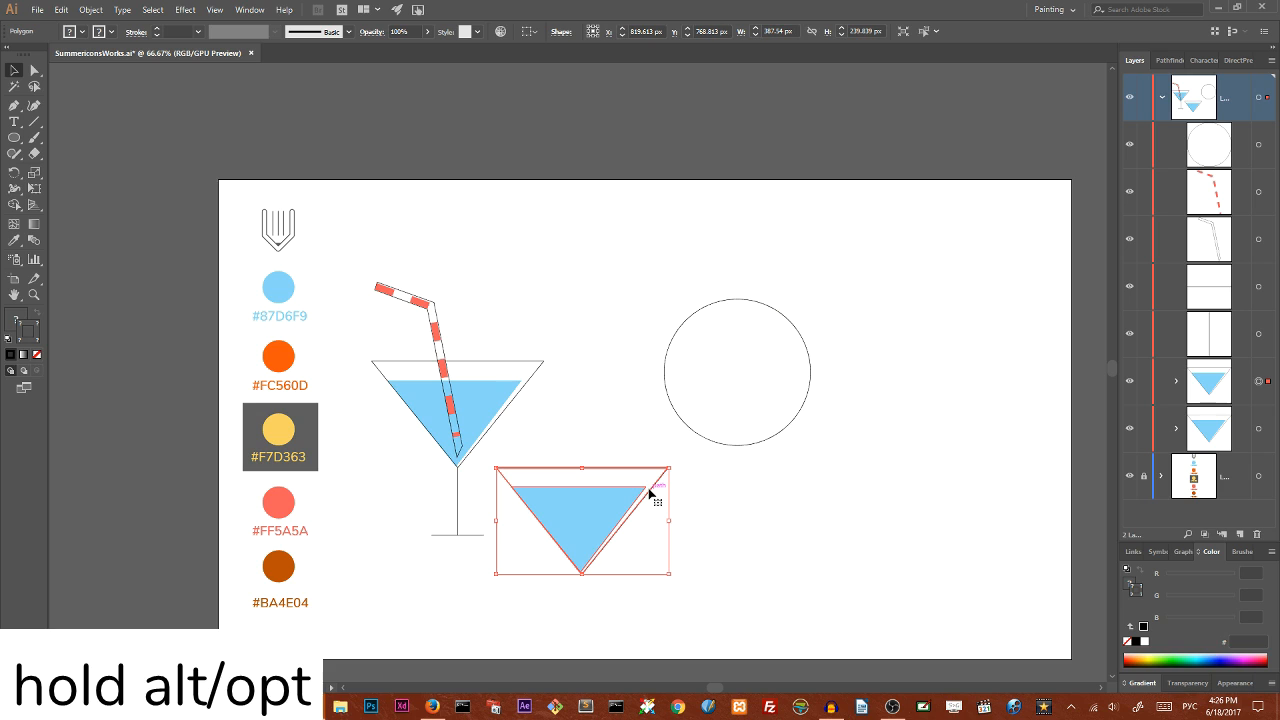
pyautogui.rightClick(651, 492)
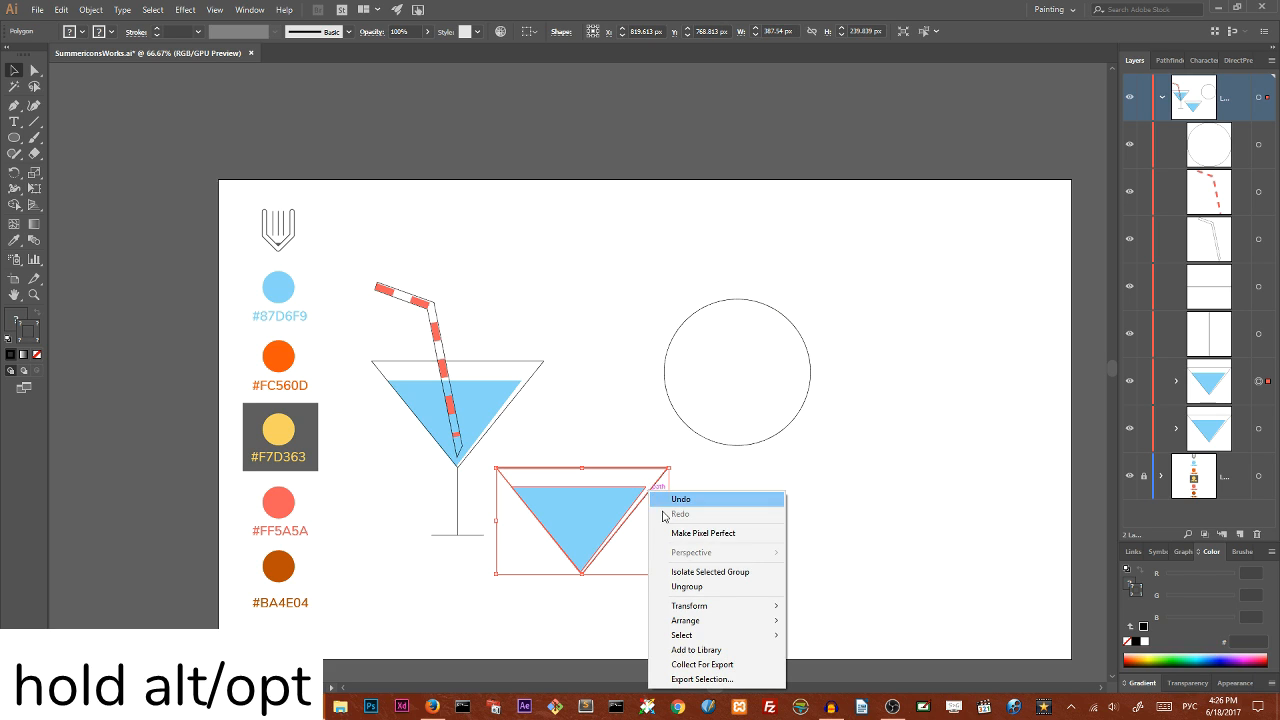
pyautogui.click(670, 585)
pyautogui.click(740, 543)
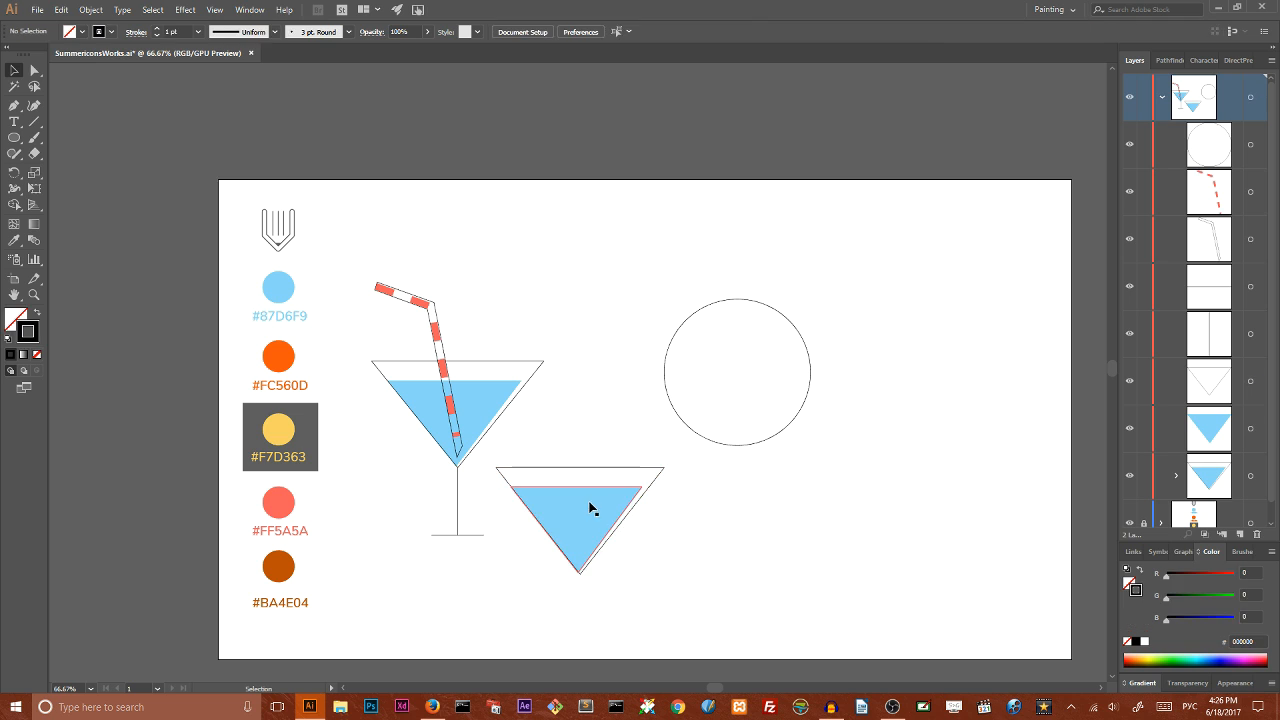
pyautogui.click(590, 505)
pyautogui.press('Delete')
# Step: Move the copied triangle to about X 979 px, Y 549 px so its upper right corner meets the circle's centre
pyautogui.moveTo(642, 501); pyautogui.dragTo(681, 423)
pyautogui.click(214, 9)
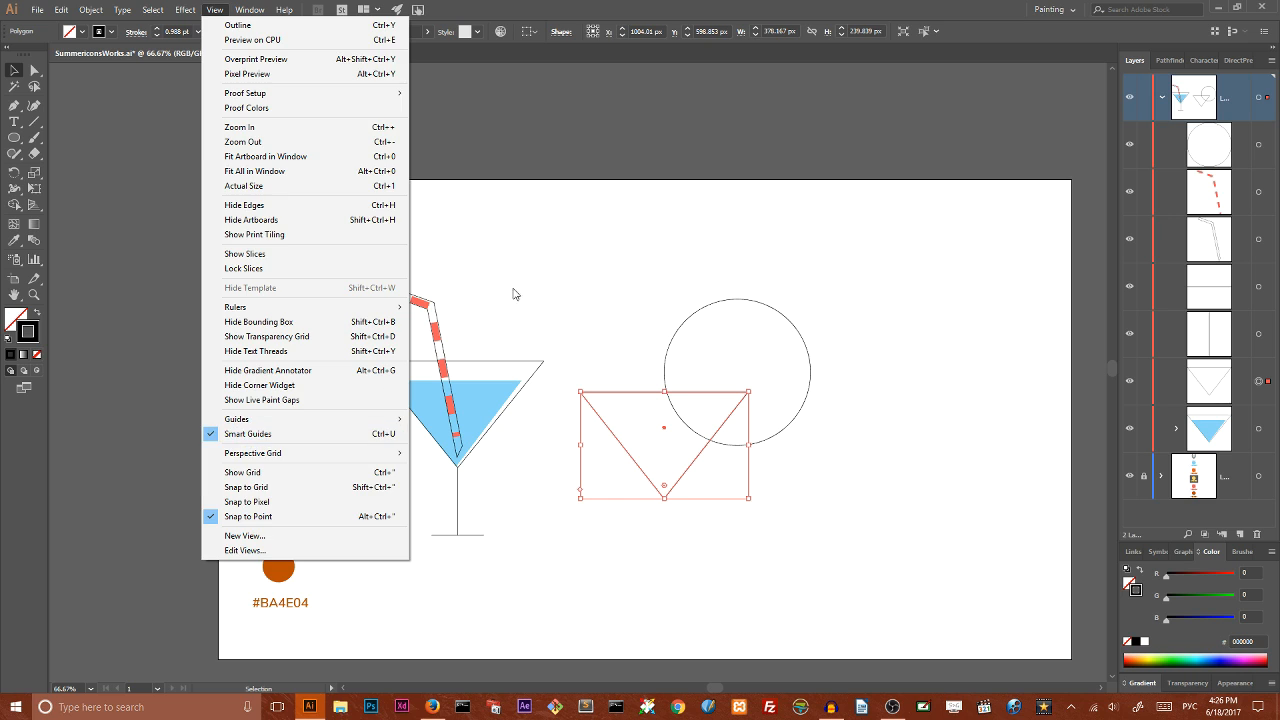
pyautogui.click(561, 206)
pyautogui.moveTo(692, 470)
pyautogui.mouseDown()
pyautogui.moveTo(700, 429)
pyautogui.moveTo(691, 437)
pyautogui.moveTo(712, 437)
pyautogui.moveTo(683, 441)
pyautogui.mouseUp()
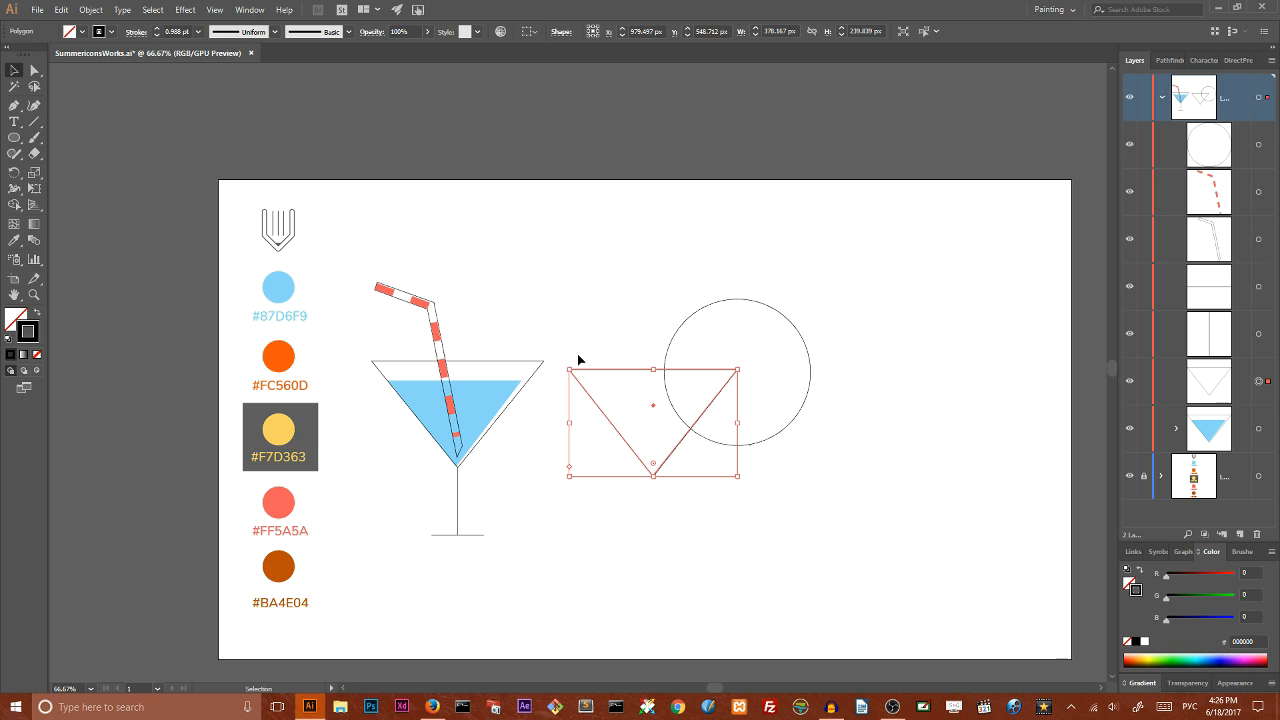
# Step: Merge the triangle's two regions with the Shape Builder so they cut a wedge out of the circle
pyautogui.scroll(-1, 889, 299)
pyautogui.press('a')
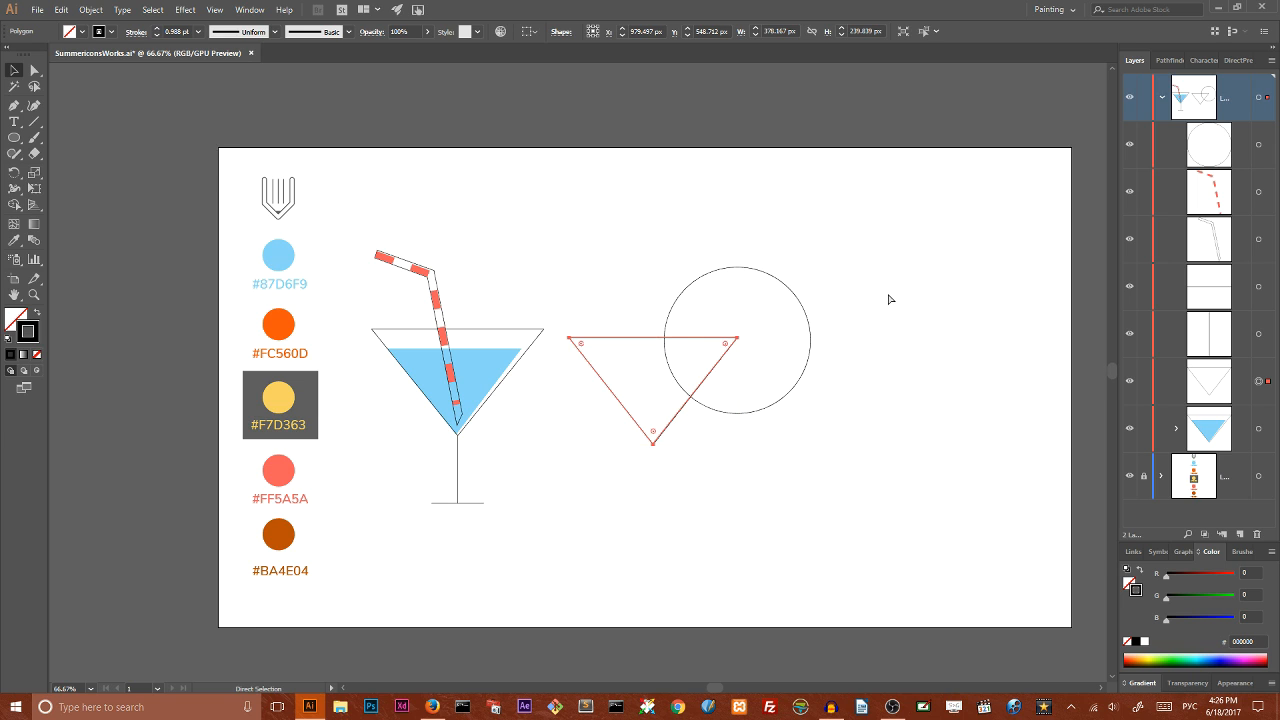
pyautogui.hotkey('ctrl', '=')
pyautogui.hotkey('ctrl', '=')
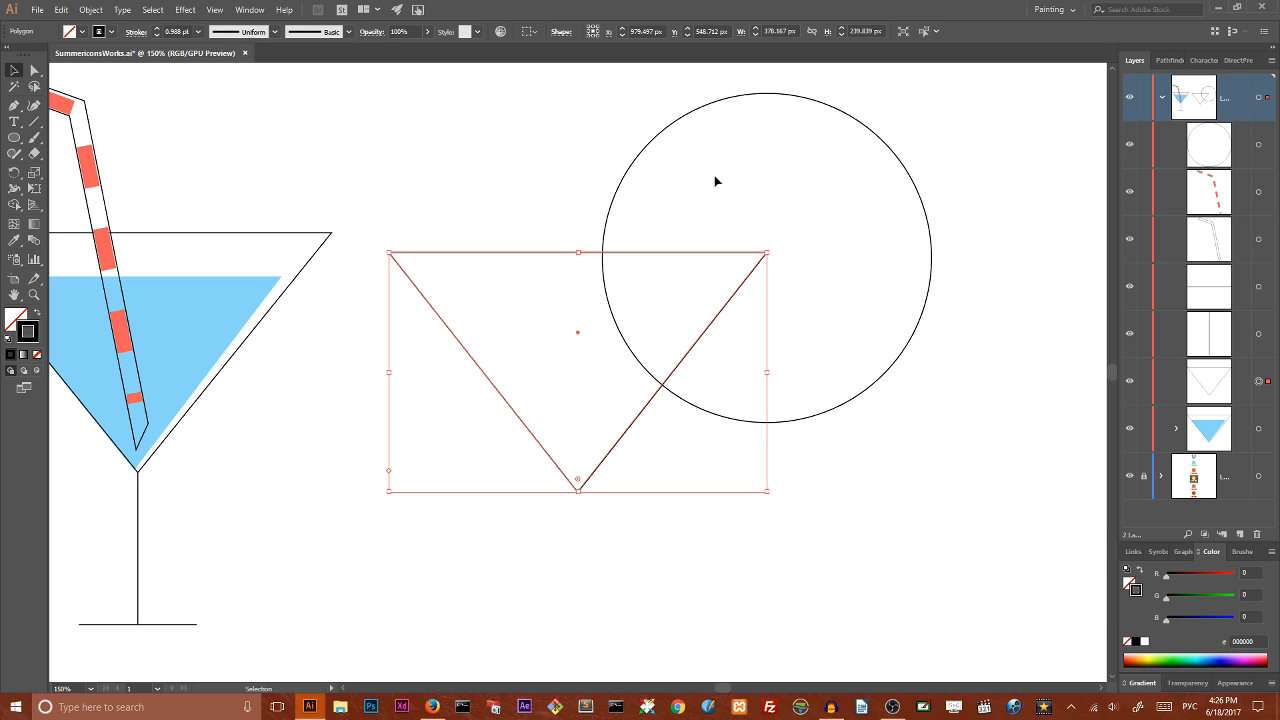
pyautogui.click(643, 160)
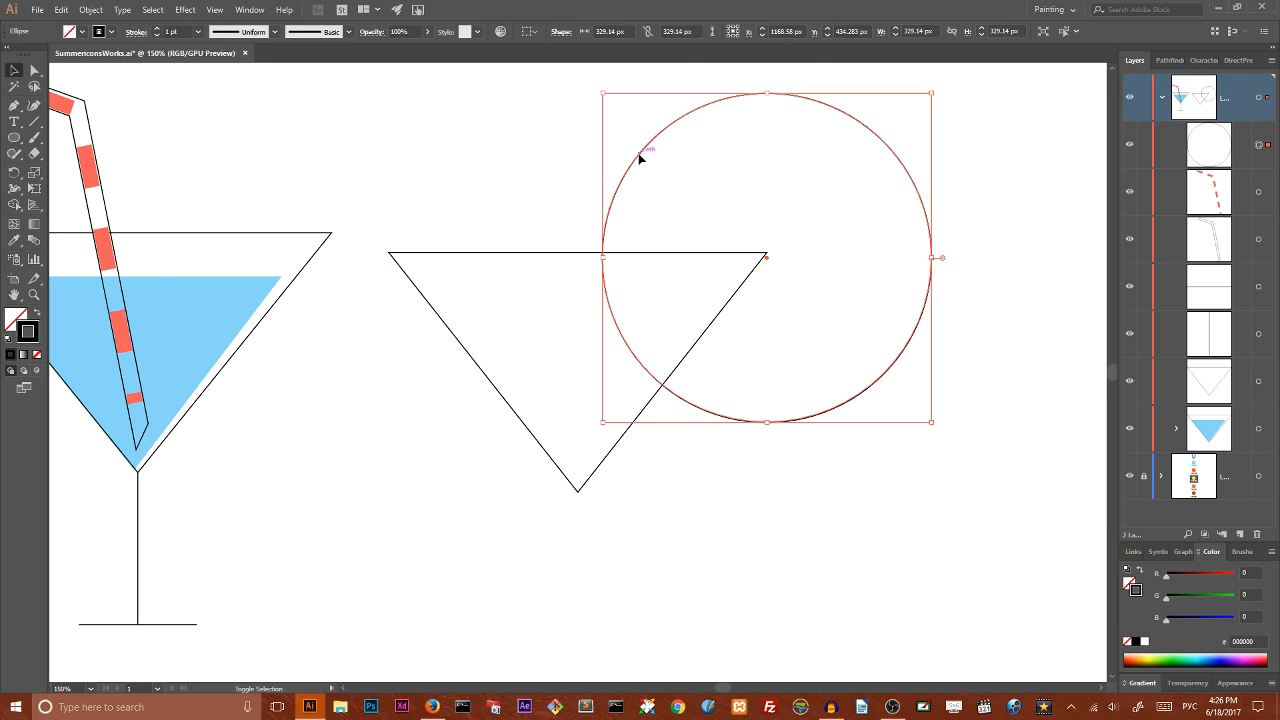
pyautogui.keyDown('shift'); pyautogui.click(510, 258); pyautogui.keyUp('shift')
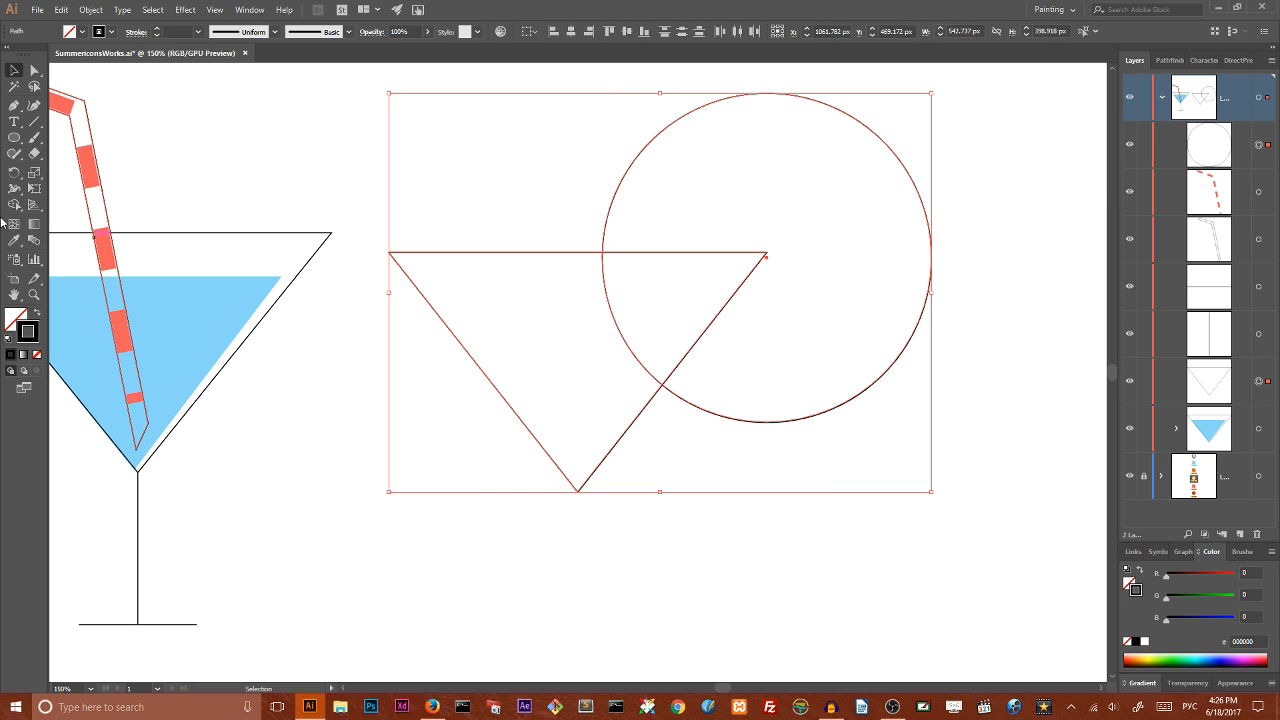
pyautogui.moveTo(13, 207); pyautogui.dragTo(60, 209)
pyautogui.moveTo(726, 259); pyautogui.dragTo(560, 372)
pyautogui.press('v')
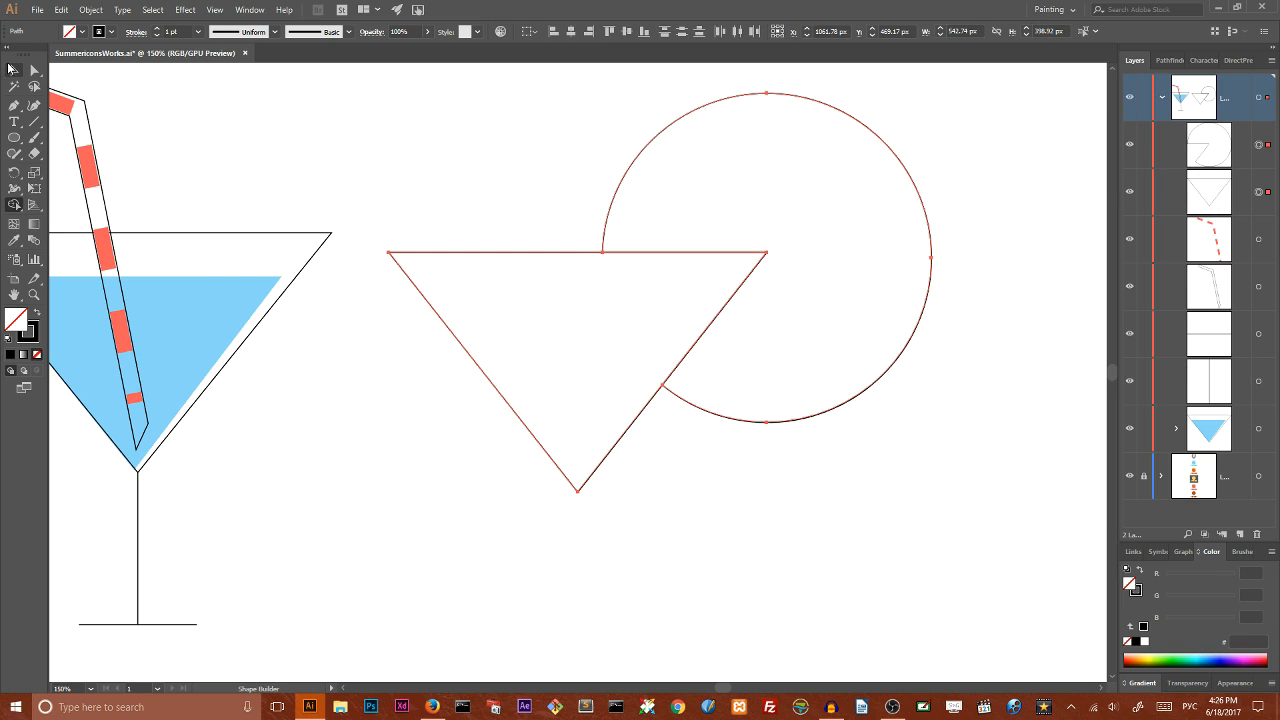
# Step: Delete the triangle lying in the circle's wedge cutout
pyautogui.click(390, 176)
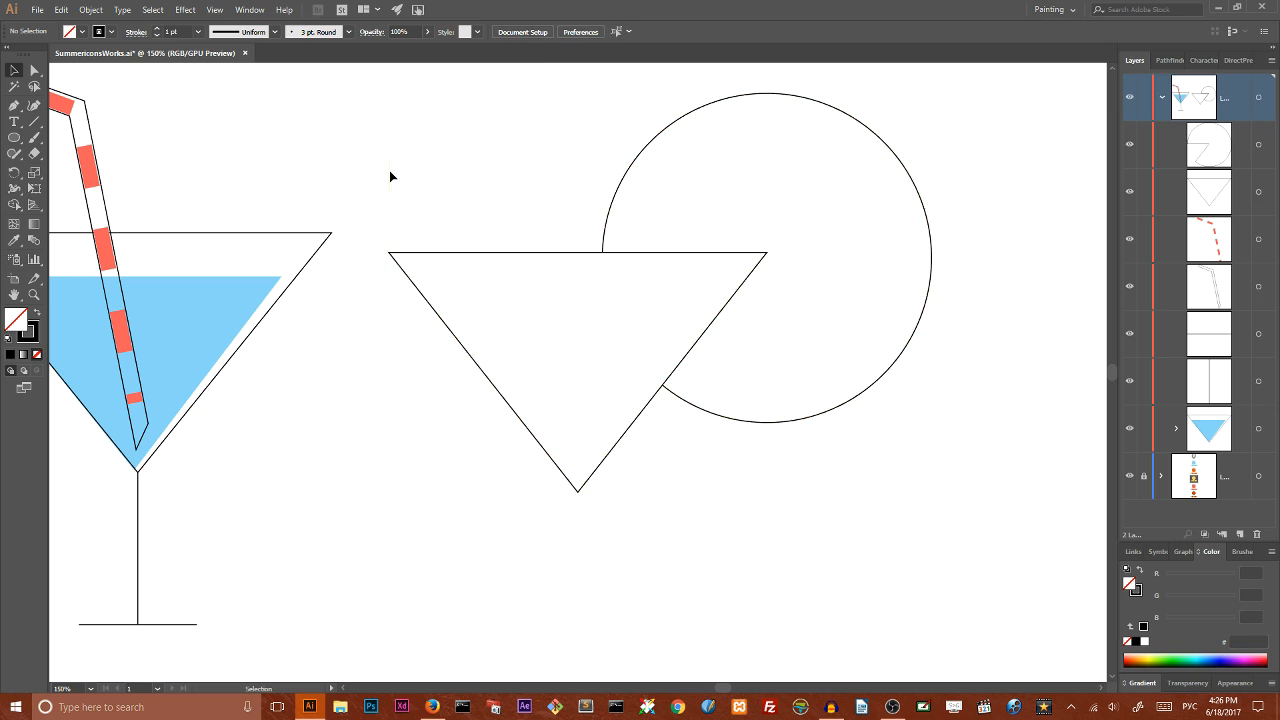
pyautogui.click(510, 252)
pyautogui.press('Delete')
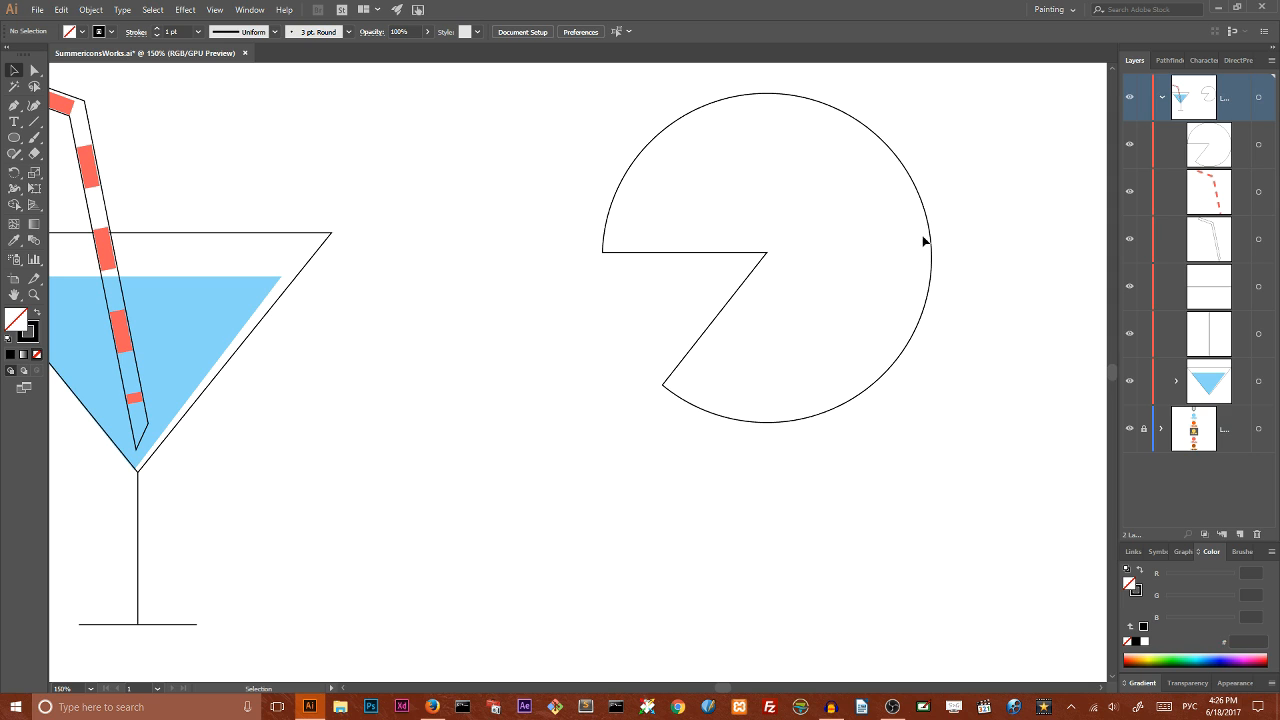
# Step: Copy the notched circle outline and paste the duplicate directly behind it
pyautogui.press('a')
pyautogui.press('v')
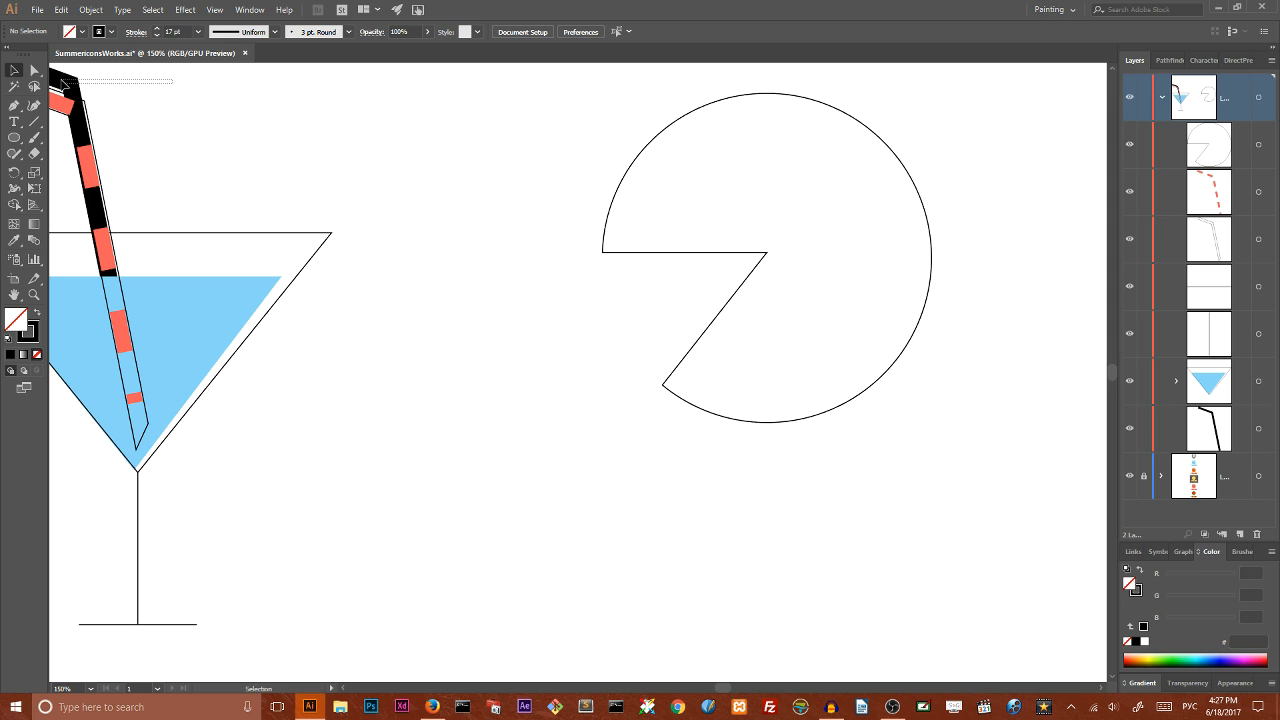
pyautogui.click(714, 174)
pyautogui.press('a')
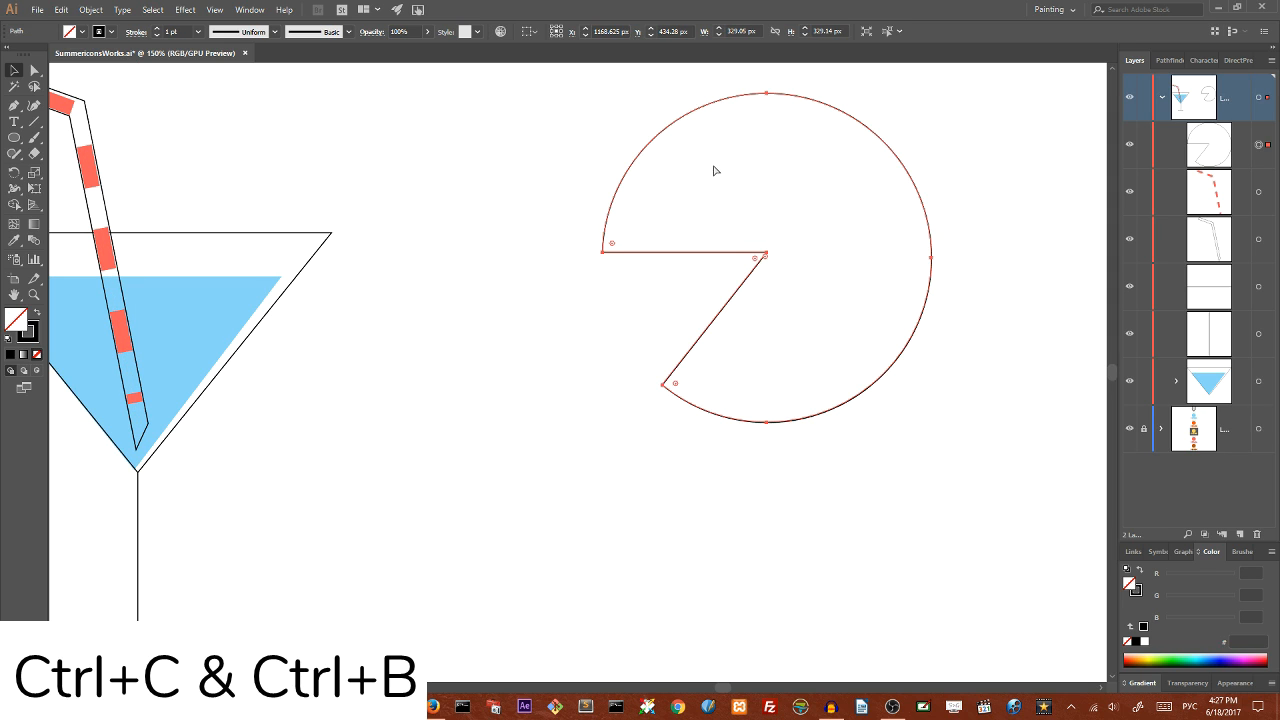
pyautogui.hotkey('ctrl', 'c')
pyautogui.hotkey('ctrl', 'b')
pyautogui.press('v')
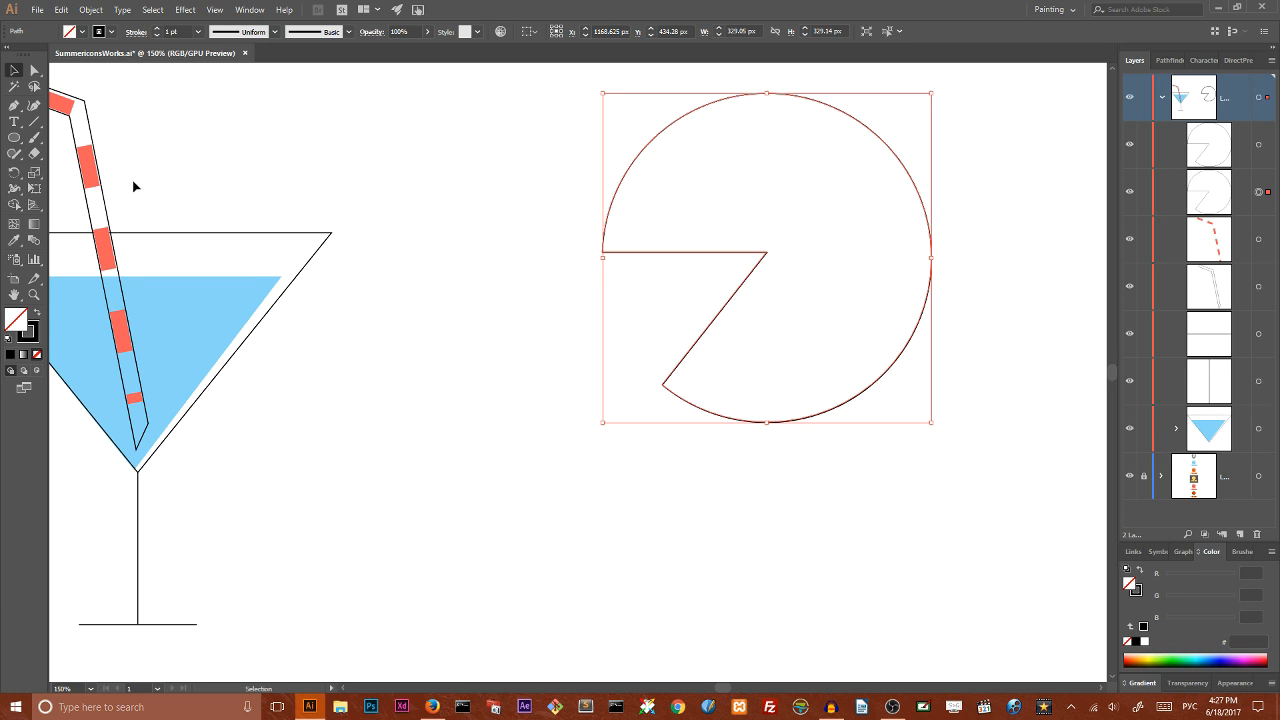
pyautogui.press('a')
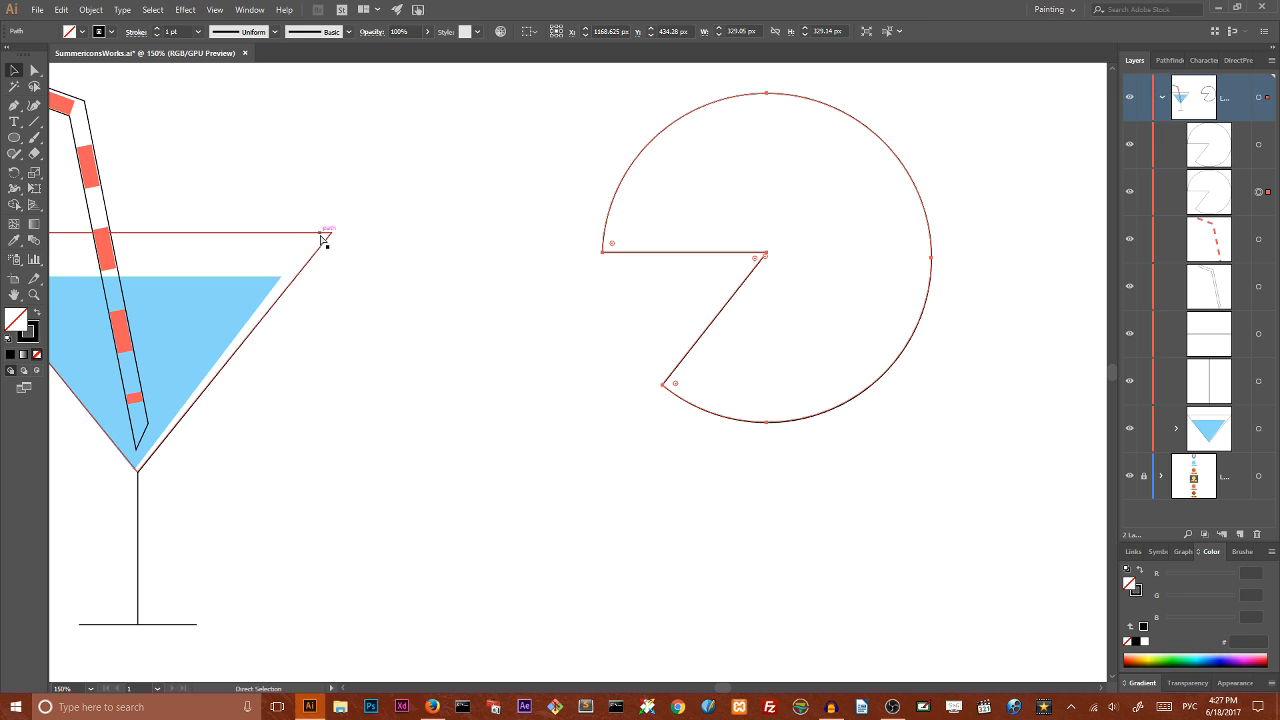
# Step: Fill the back copy of the notched circle with the orange #FC560D swatch colour using the Eyedropper
pyautogui.hotkey('ctrl', '-')
pyautogui.hotkey('ctrl', '-')
pyautogui.press('v')
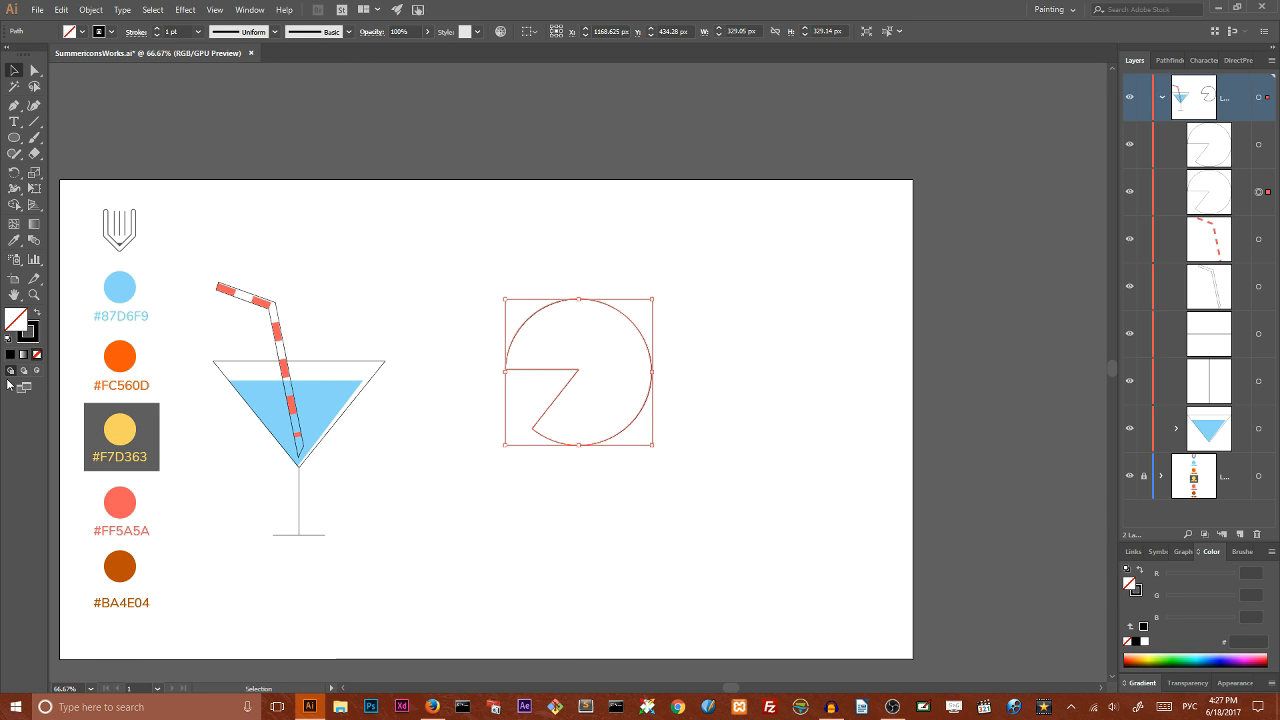
pyautogui.click(14, 242)
pyautogui.click(112, 348)
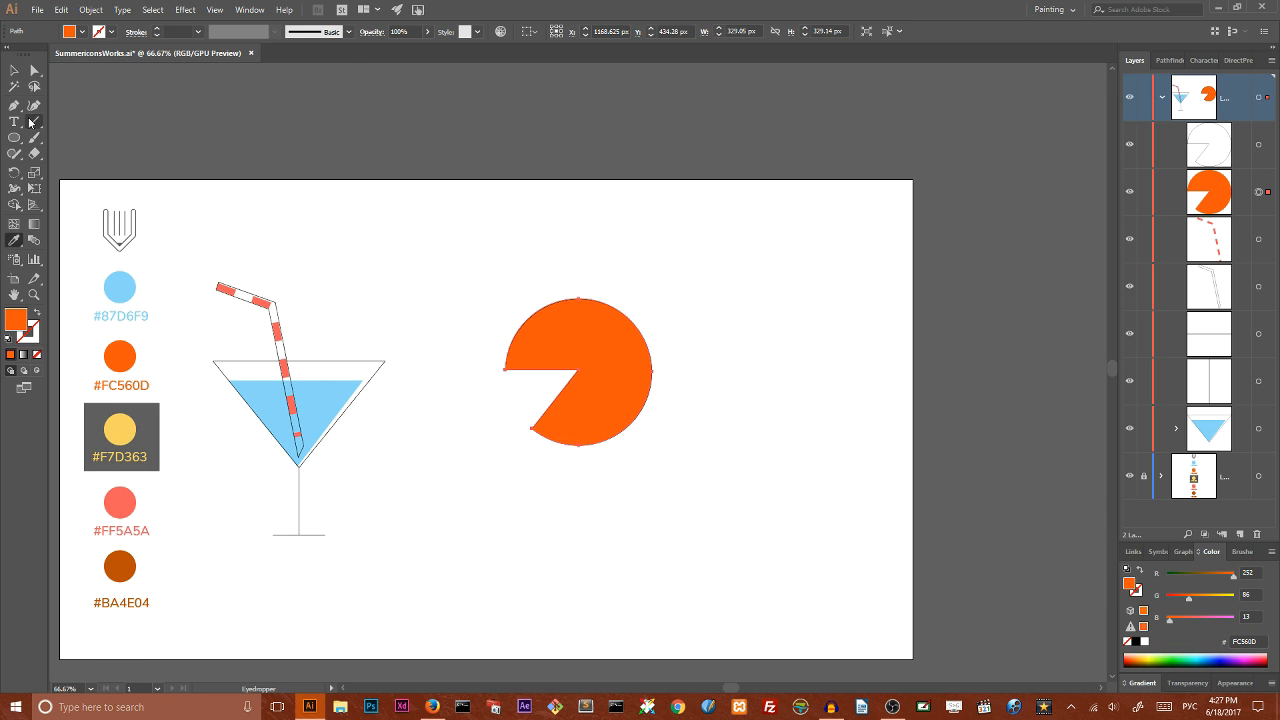
# Step: Nudge the orange shape down and left to about X 1166 px, Y 438 px, offsetting it from its outline
pyautogui.click(14, 72)
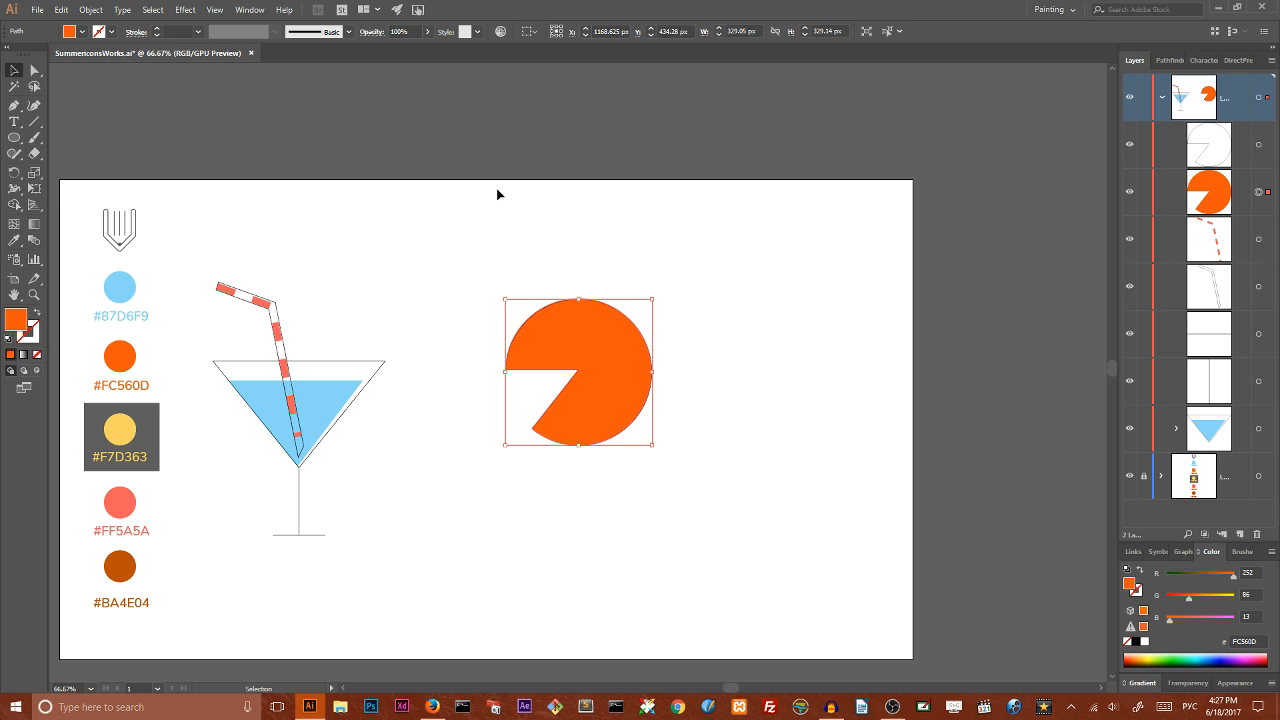
pyautogui.press('Down')
pyautogui.press('Down')
pyautogui.press('Down')
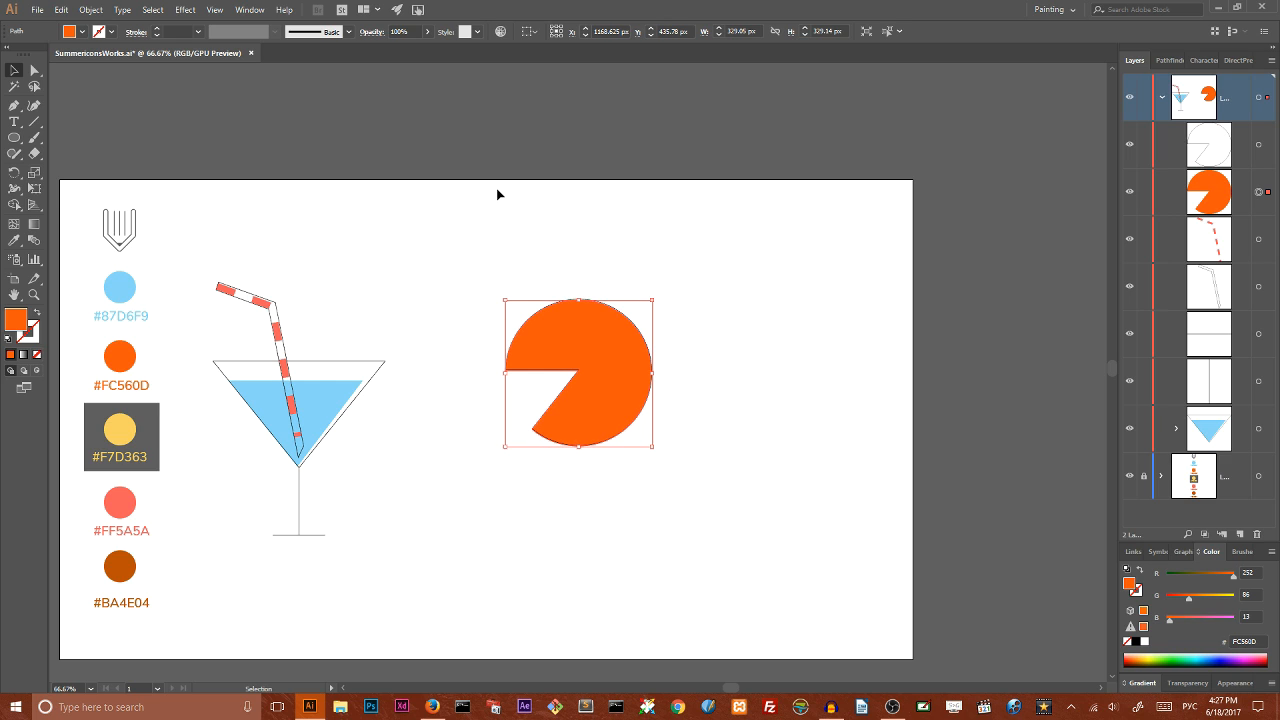
pyautogui.press('Left')
pyautogui.press('Left')
pyautogui.press('Left')
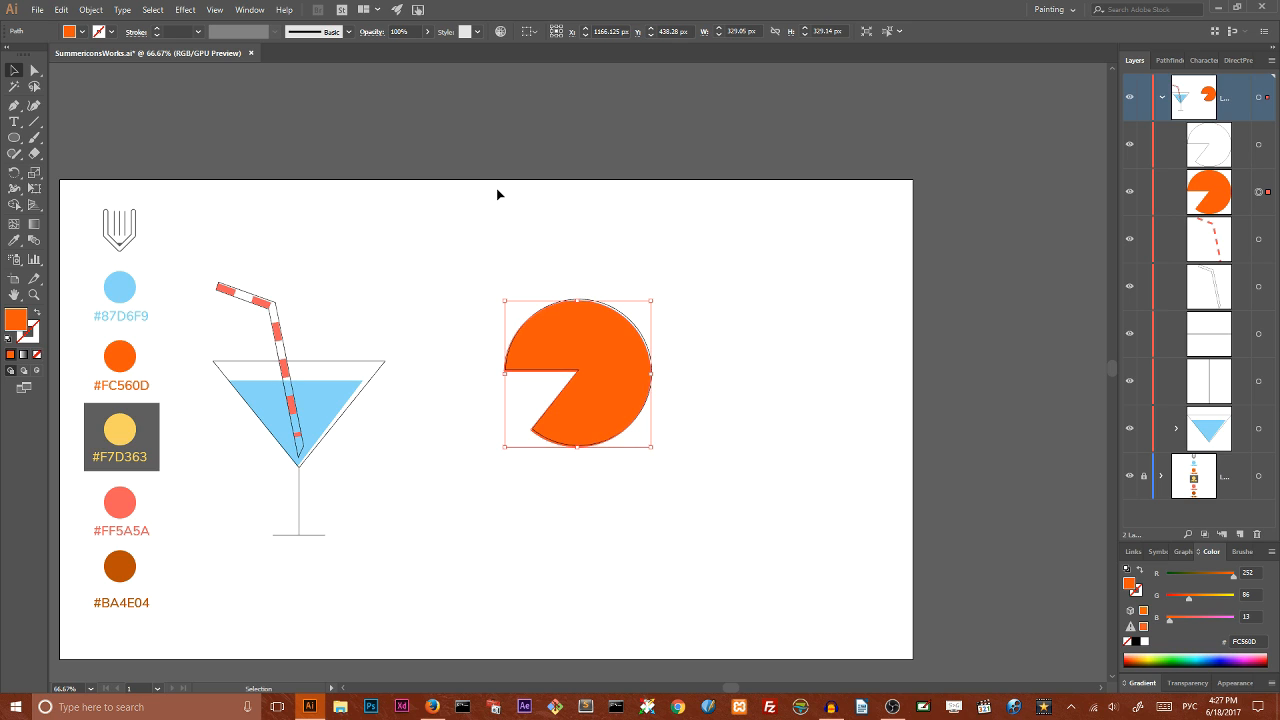
pyautogui.click(653, 219)
# Step: Scale the orange shape and its outline together to about 278 × 280 px and fit their notch onto the glass rim's right corner
pyautogui.moveTo(530, 229); pyautogui.dragTo(641, 309)
pyautogui.moveTo(609, 353); pyautogui.dragTo(419, 341)
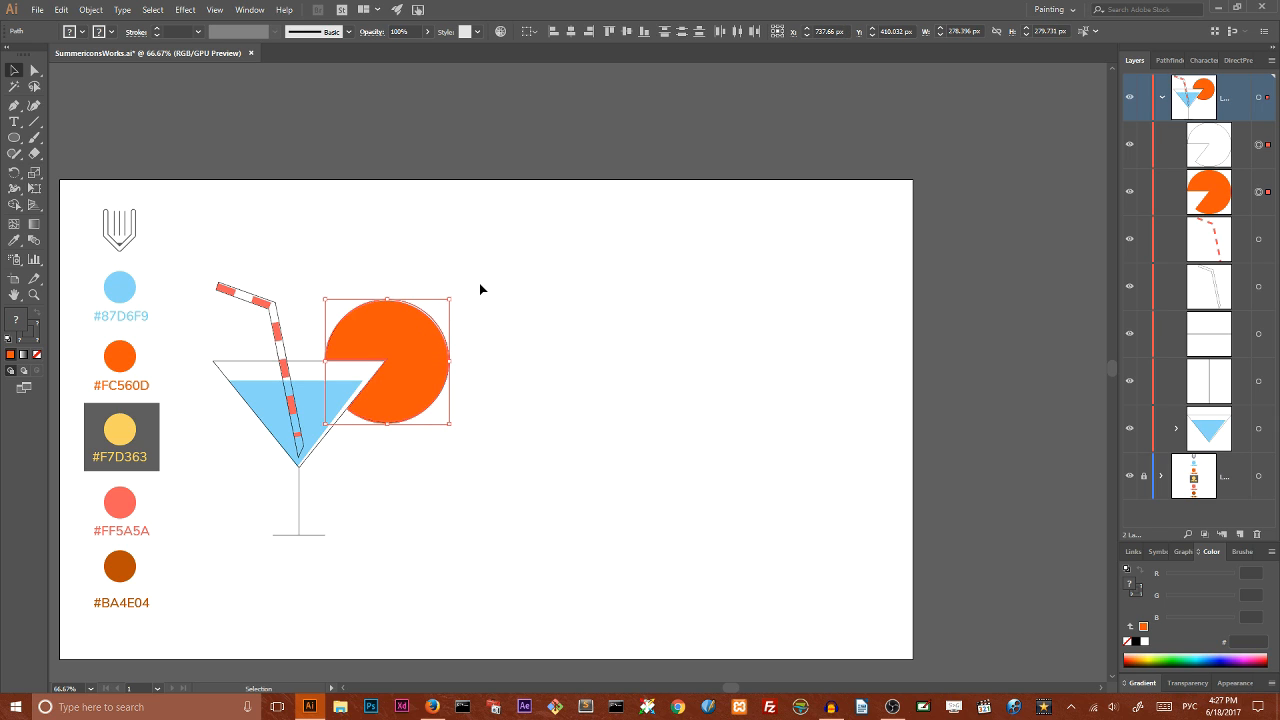
# Step: Scale the orange slice and its outline down slightly, keeping the notch fitted on the glass rim's right corner
pyautogui.click(497, 285)
pyautogui.click(437, 371)
pyautogui.moveTo(449, 299); pyautogui.dragTo(443, 305)
pyautogui.click(488, 303)
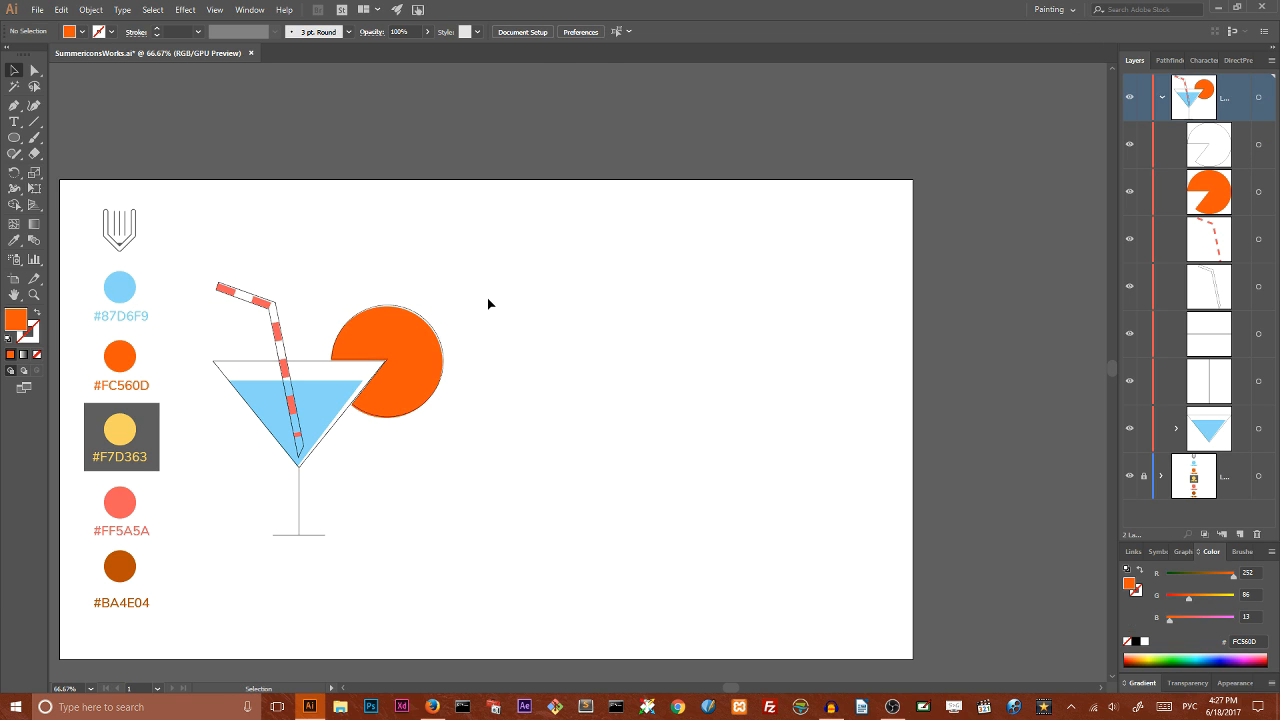
# Step: Group all parts of the cocktail glass, straw and orange slice into one object
pyautogui.moveTo(218, 196); pyautogui.dragTo(481, 567)
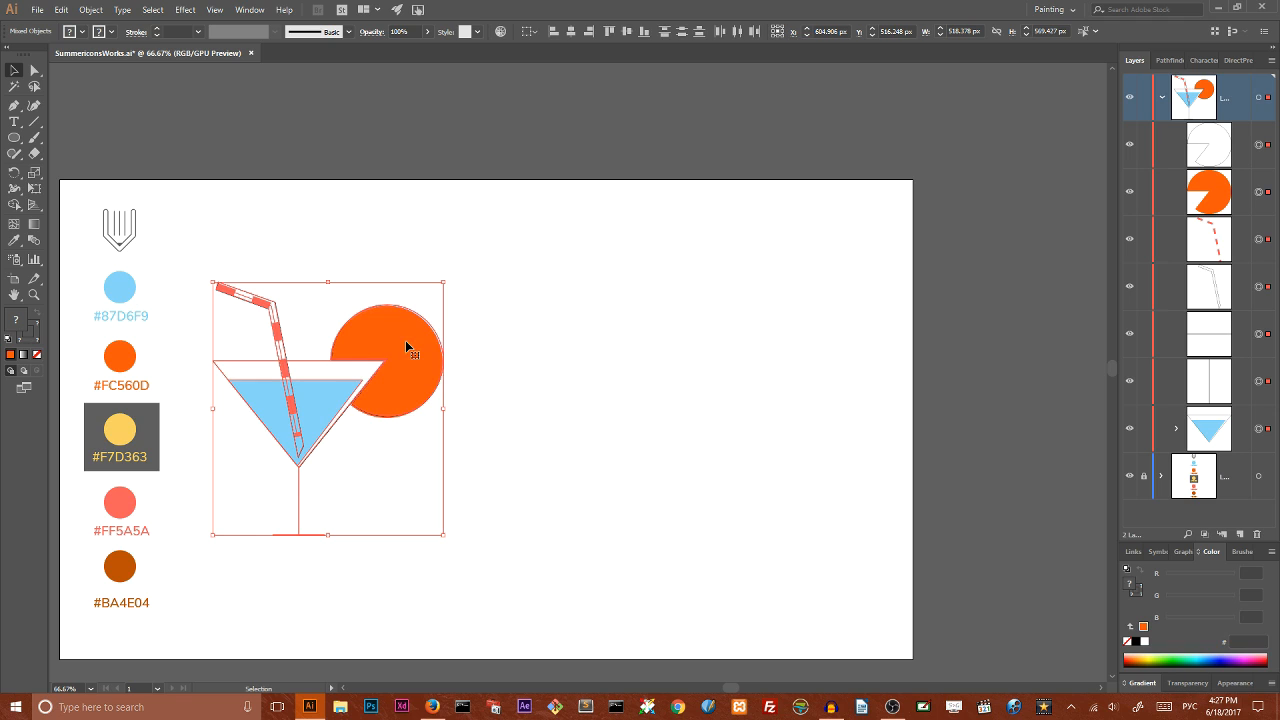
pyautogui.rightClick(406, 344)
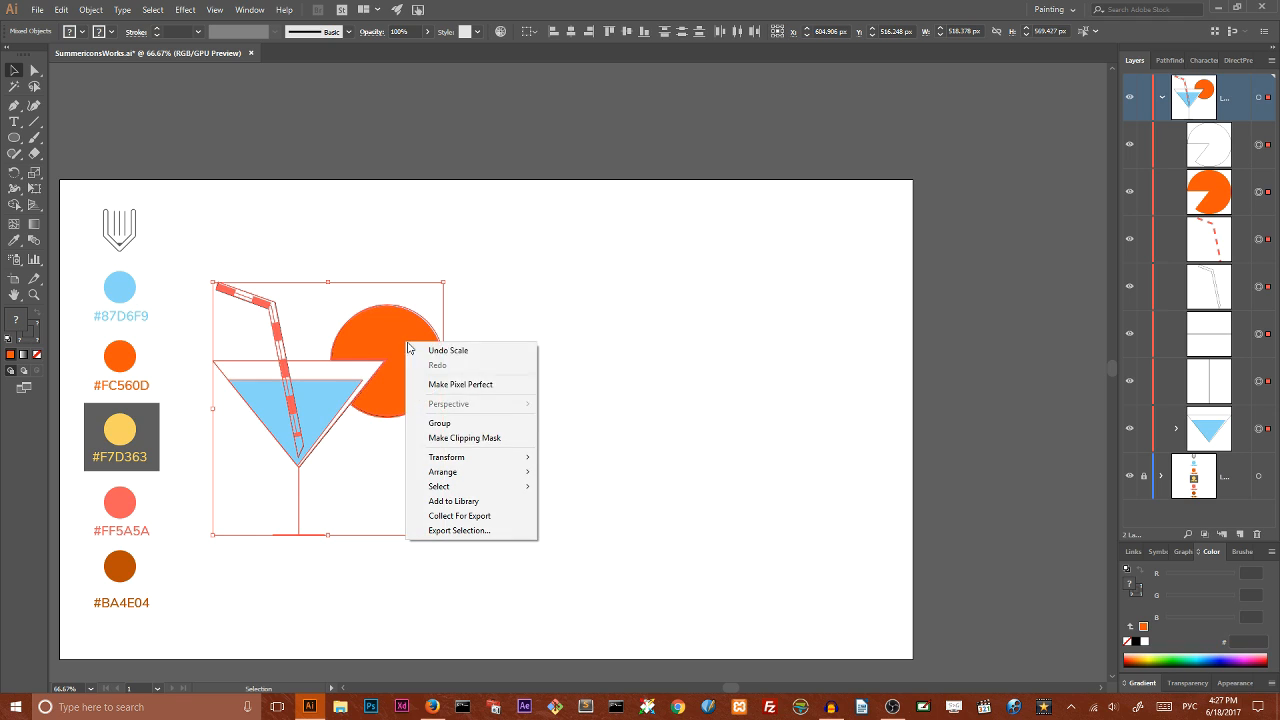
pyautogui.click(440, 424)
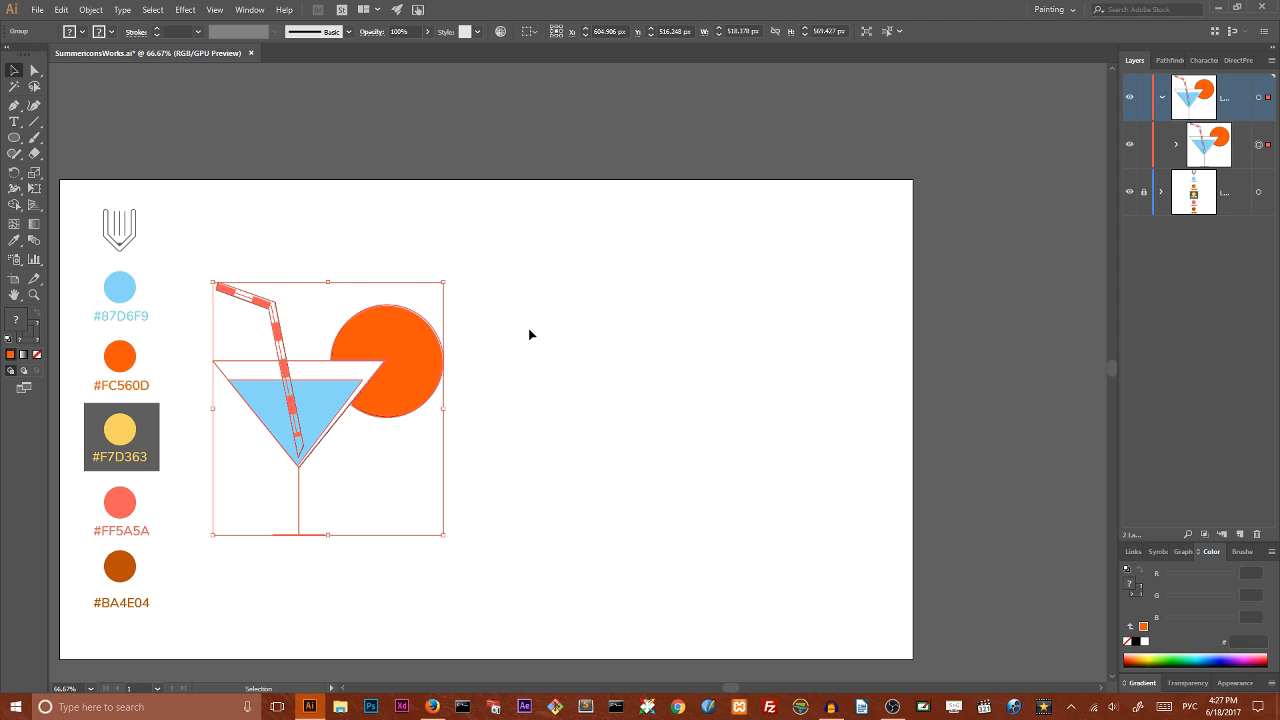
pyautogui.click(442, 223)
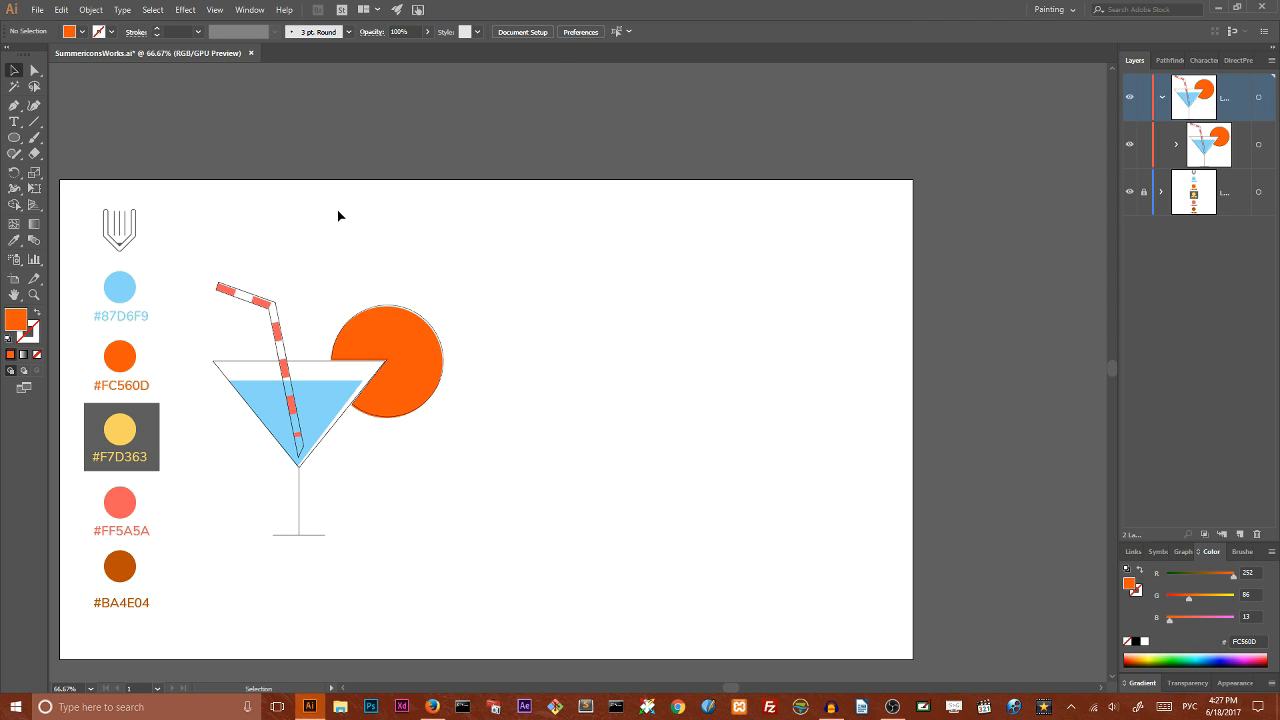
# Step: Draw an upright rectangle about 327 × 603 px beside the cocktail and give it the glass outline's style with the Eyedropper
pyautogui.moveTo(14, 138); pyautogui.dragTo(68, 140)
pyautogui.moveTo(532, 243); pyautogui.dragTo(678, 511)
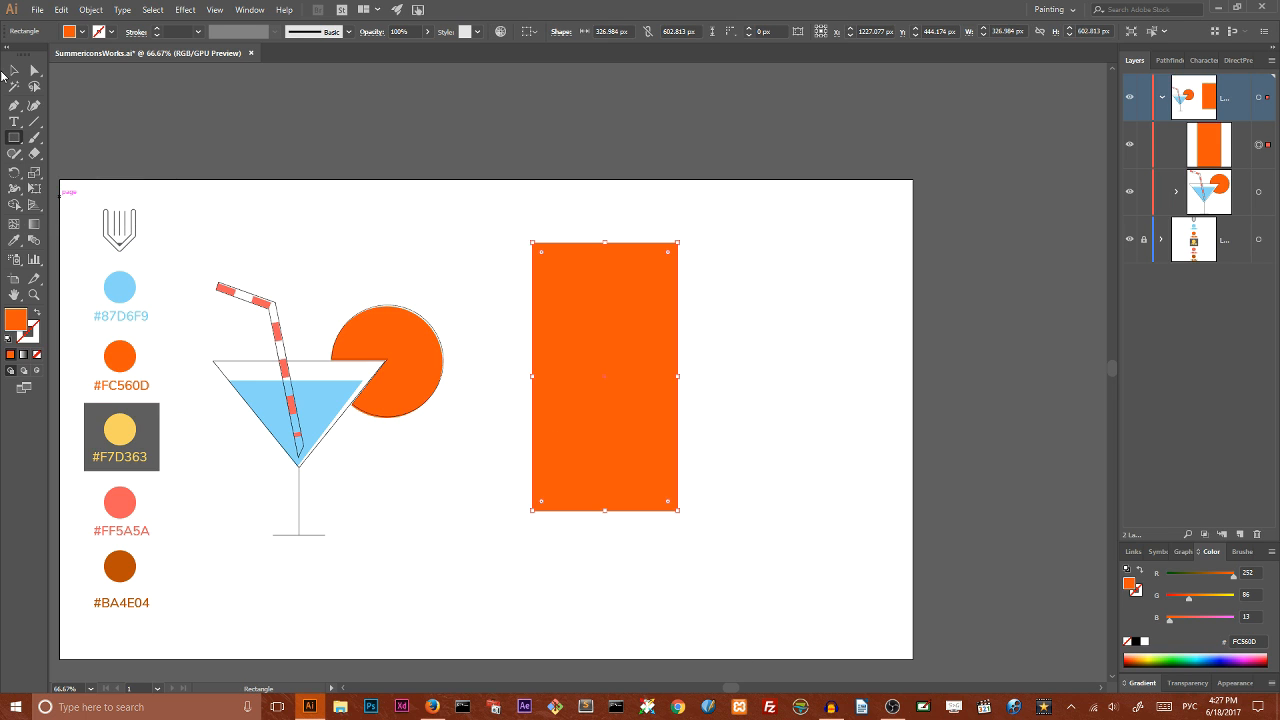
pyautogui.click(14, 241)
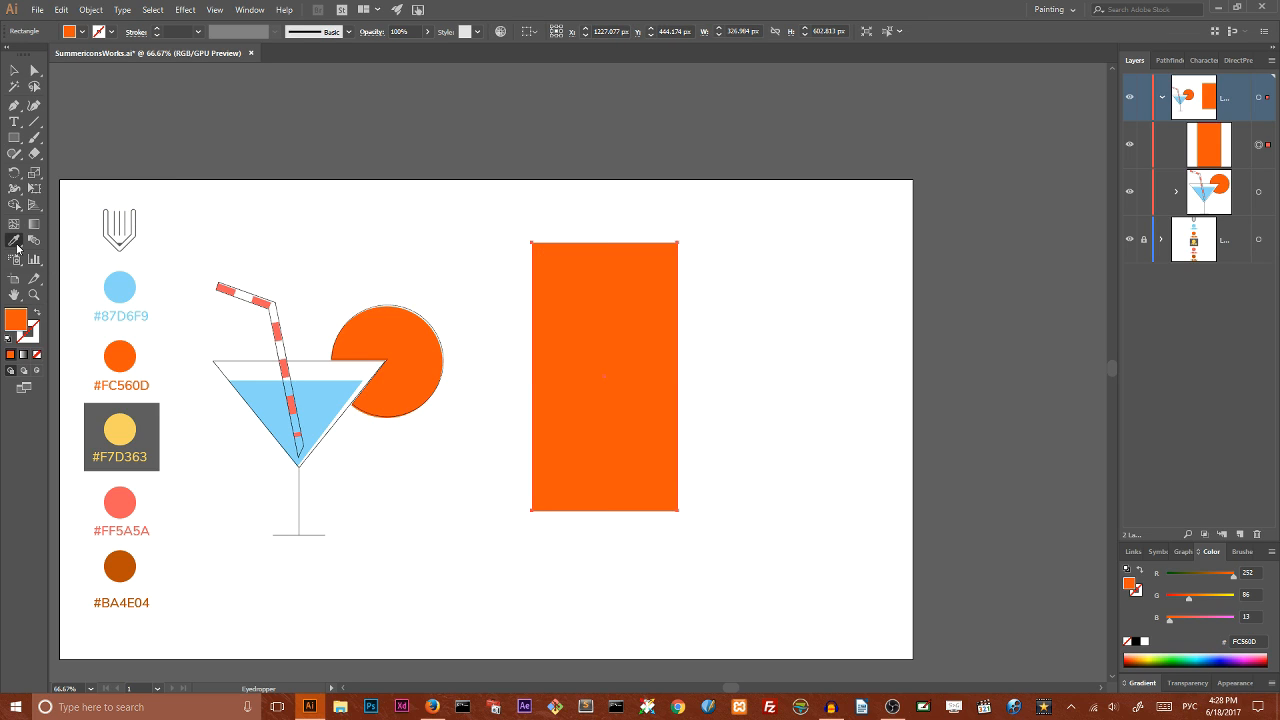
pyautogui.click(238, 357)
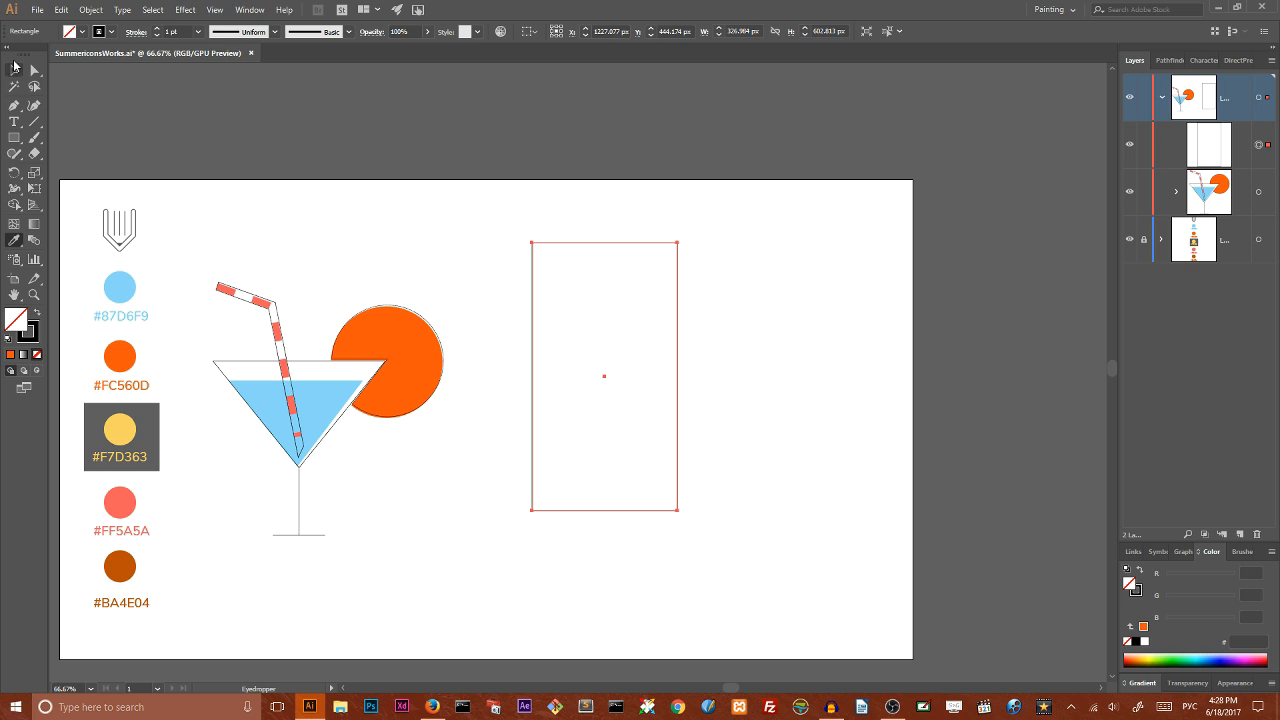
# Step: Round the upright rectangle's two upper corners fully so that its upper end forms a semicircular arch
pyautogui.click(32, 71)
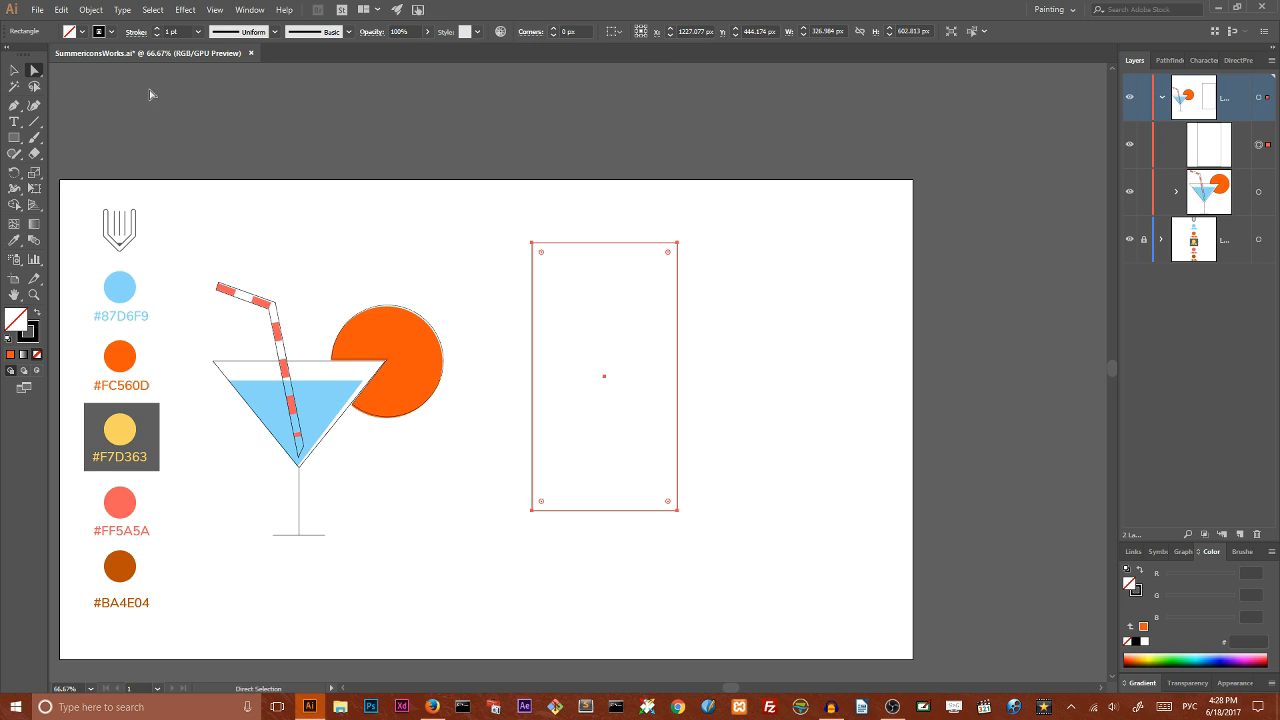
pyautogui.moveTo(473, 165); pyautogui.dragTo(753, 278)
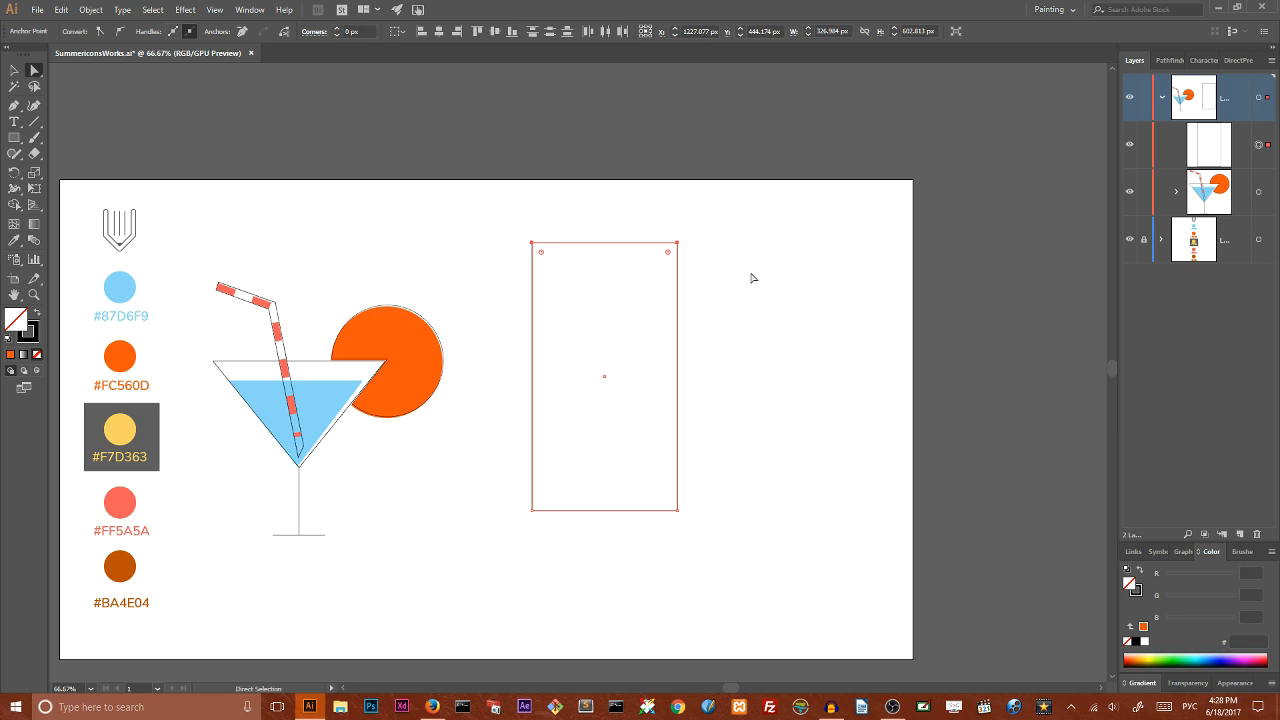
pyautogui.moveTo(669, 255); pyautogui.dragTo(573, 317)
pyautogui.click(463, 190)
# Step: Draw a wide rectangle about 513 × 77 px across the arch's top and fill it with the blue #87D6F9 swatch colour
pyautogui.moveTo(14, 137); pyautogui.dragTo(72, 136)
pyautogui.moveTo(495, 223); pyautogui.dragTo(723, 257)
pyautogui.click(13, 71)
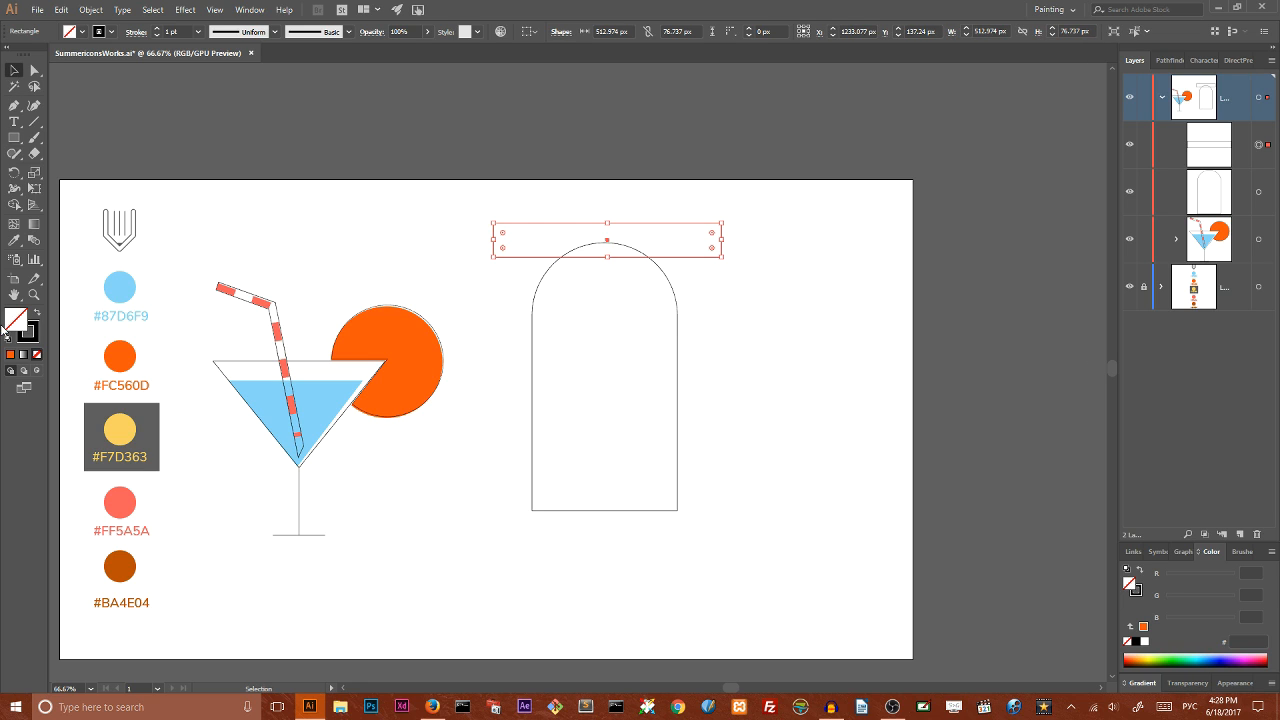
pyautogui.click(14, 240)
pyautogui.click(121, 283)
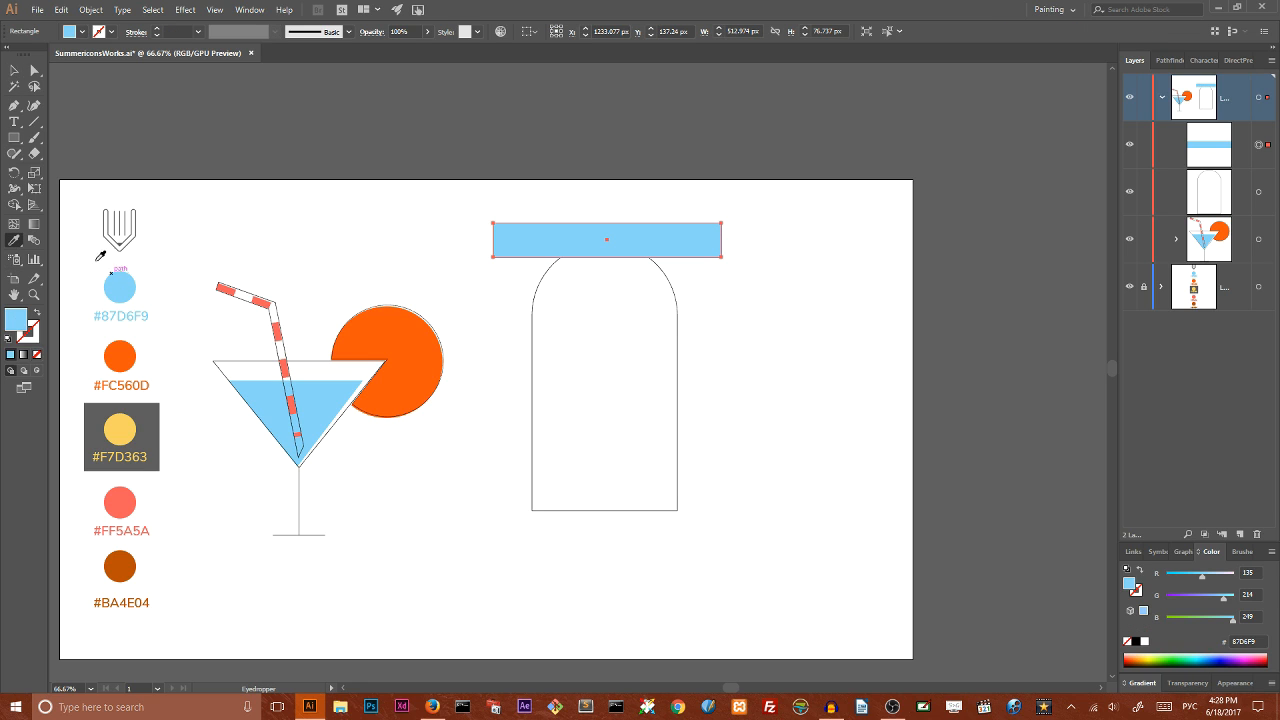
pyautogui.click(14, 70)
# Step: Send the blue band to the back and move it down until its upper edge meets the arch's top
pyautogui.press('a')
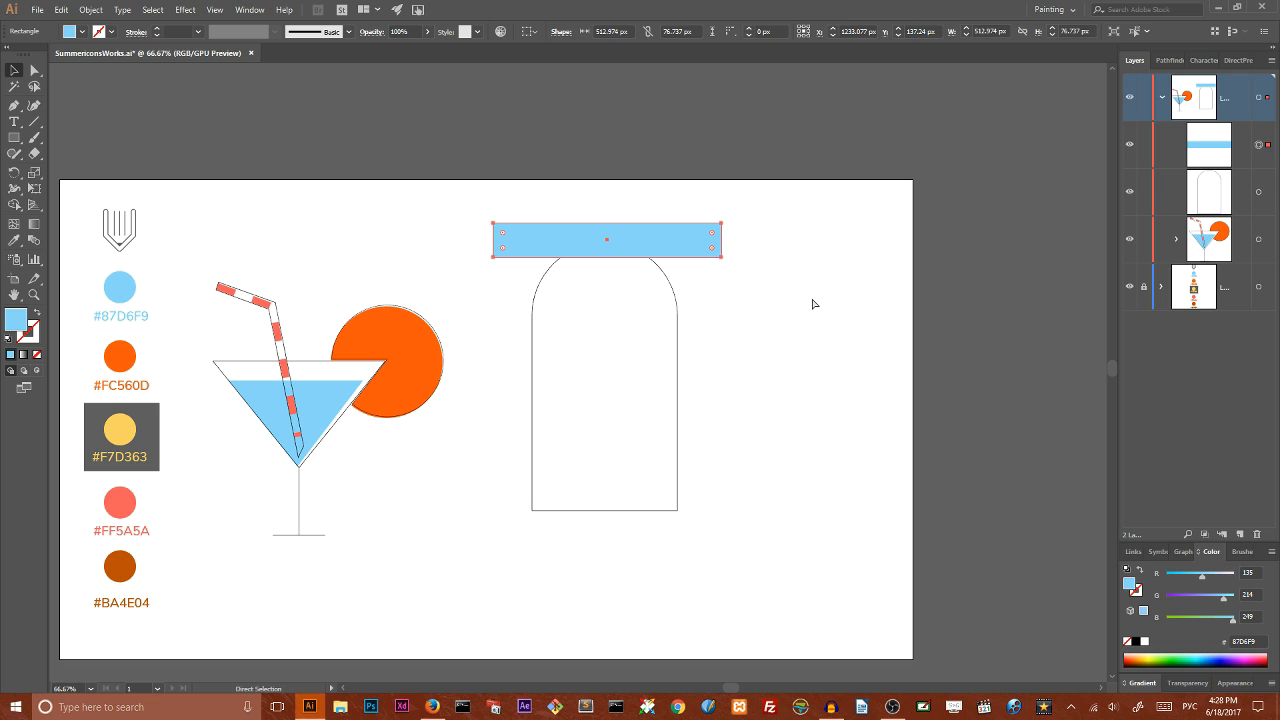
pyautogui.hotkey('ctrl', 'shift', '[')
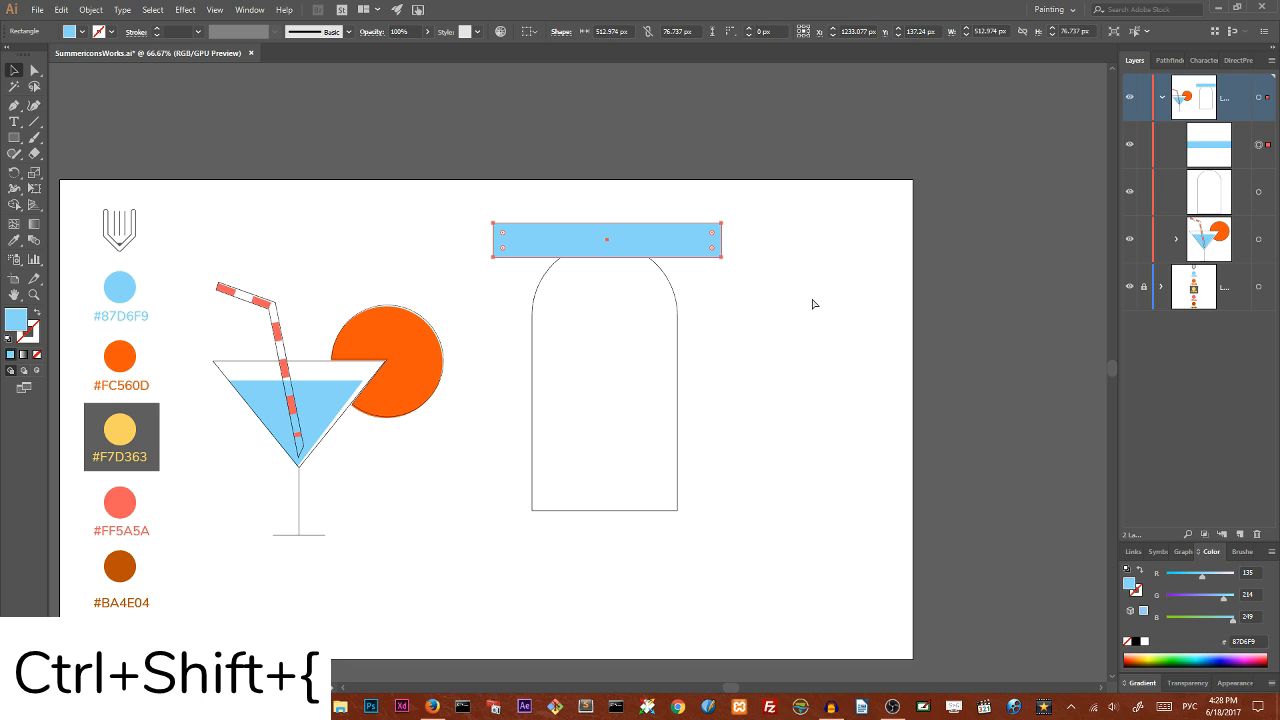
pyautogui.hotkey('ctrl', 'shift', '[')
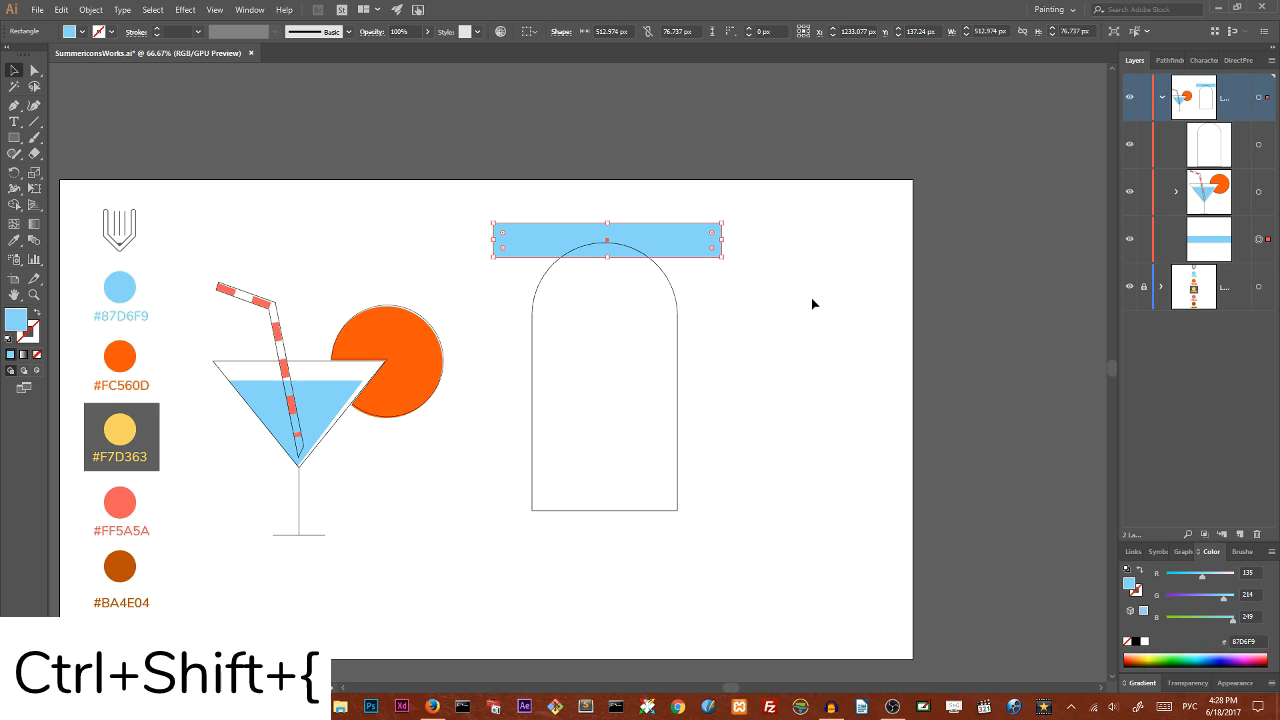
pyautogui.moveTo(651, 251)
pyautogui.mouseDown()
pyautogui.moveTo(652, 262)
pyautogui.moveTo(655, 241)
pyautogui.mouseUp()
pyautogui.click(656, 216)
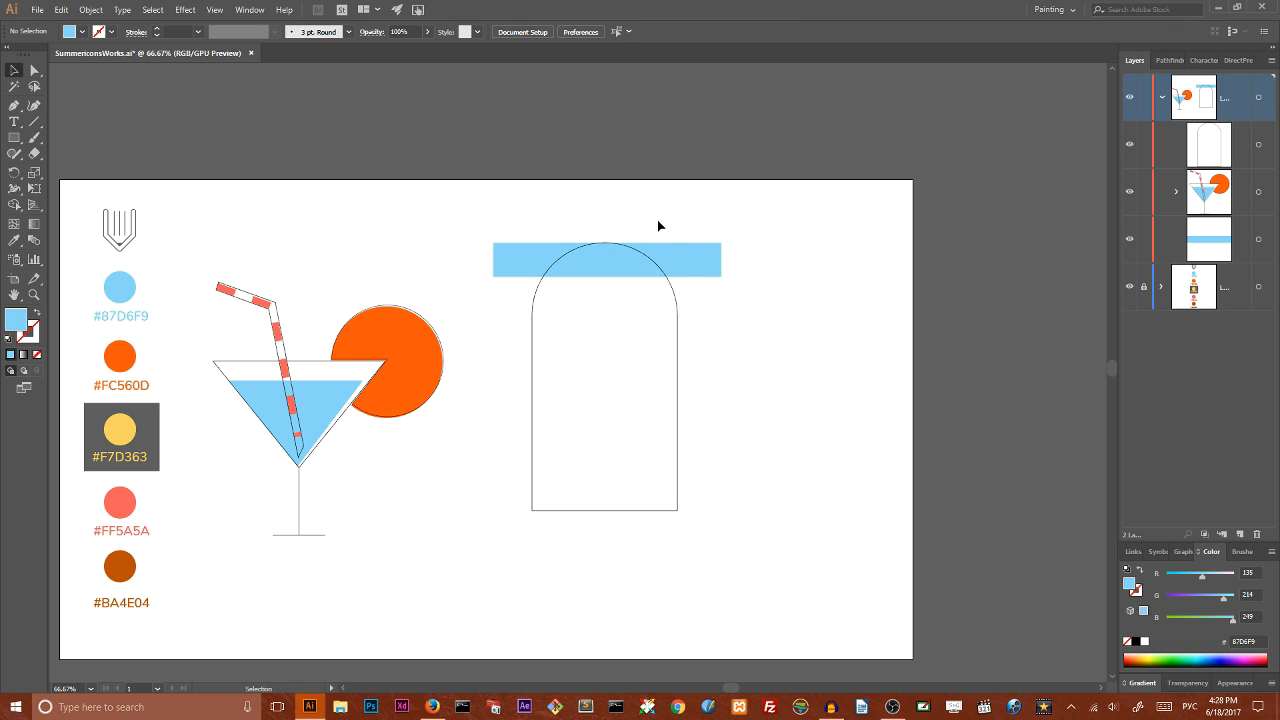
# Step: Select the arch outline and the blue band and set their alignment reference to Align to Selection
pyautogui.moveTo(510, 188); pyautogui.dragTo(666, 323)
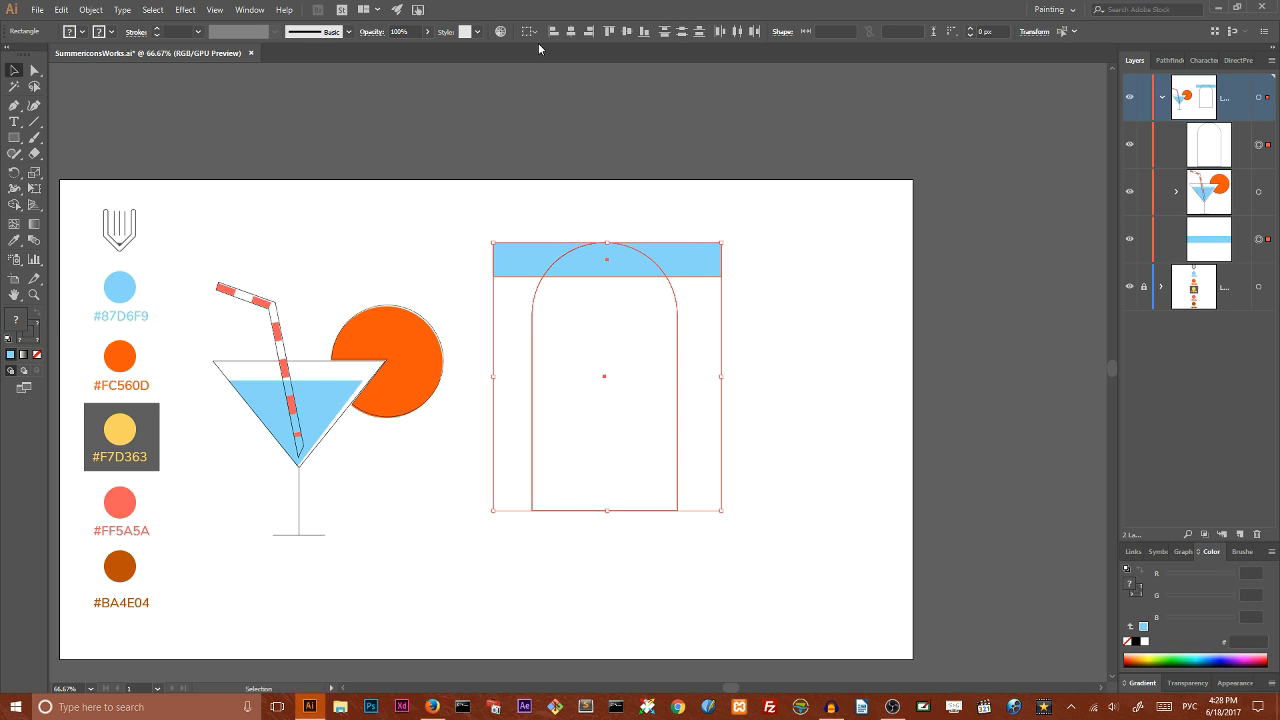
pyautogui.click(532, 31)
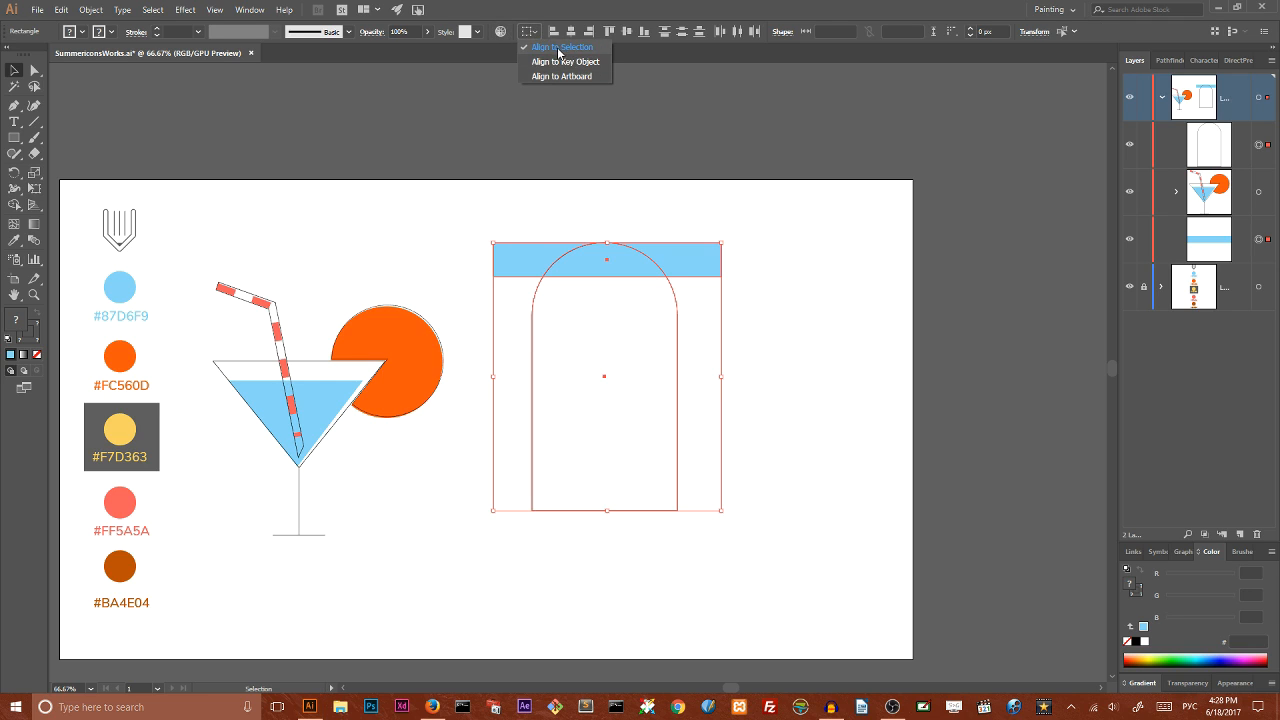
pyautogui.click(557, 48)
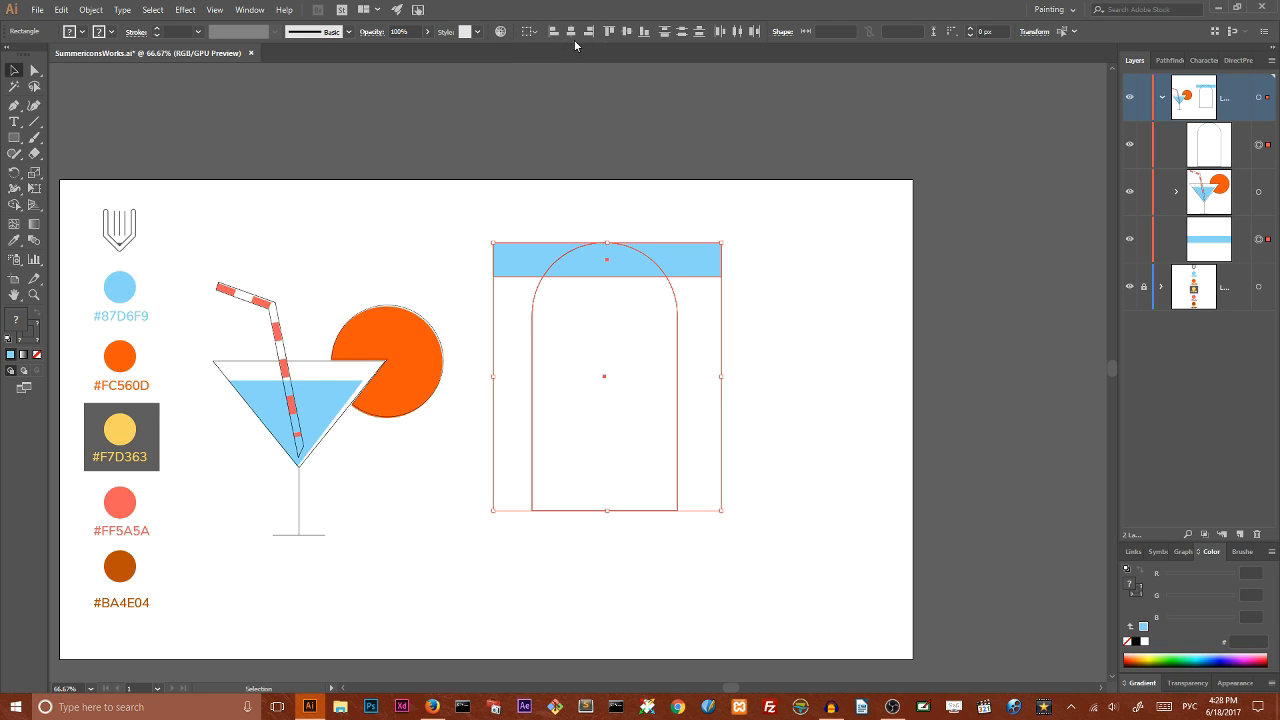
pyautogui.click(740, 177)
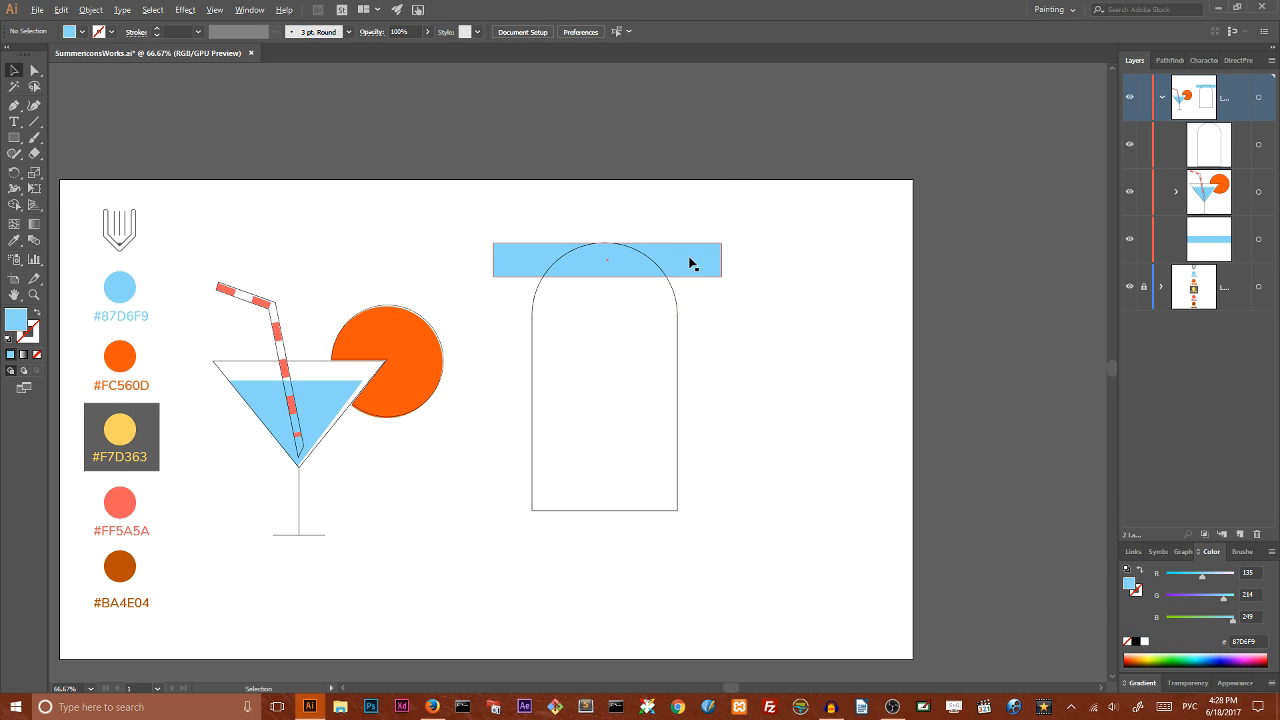
# Step: Copy the blue band straight down in repeated 76.74 px steps to stack eight touching bands, and fit the stack to the arch's height
pyautogui.moveTo(688, 262); pyautogui.dragTo(690, 296)
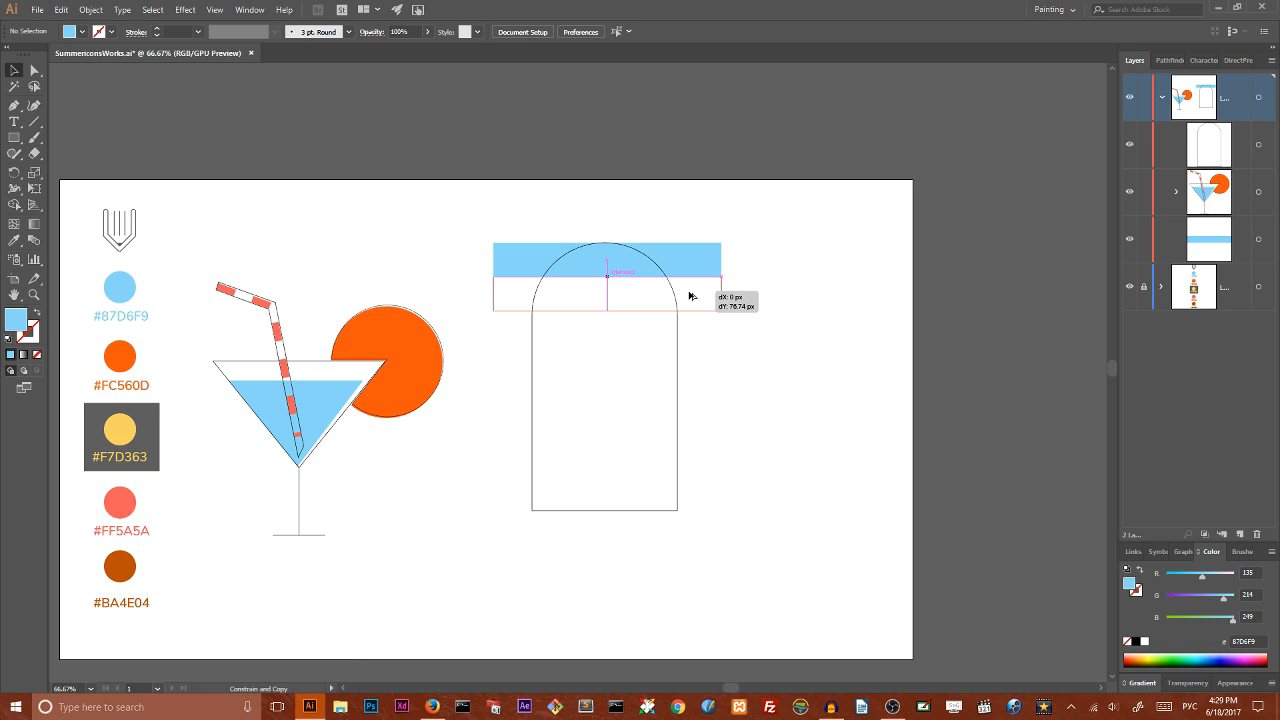
pyautogui.moveTo(689, 296); pyautogui.dragTo(689, 296)
pyautogui.hotkey('ctrl', 'd')
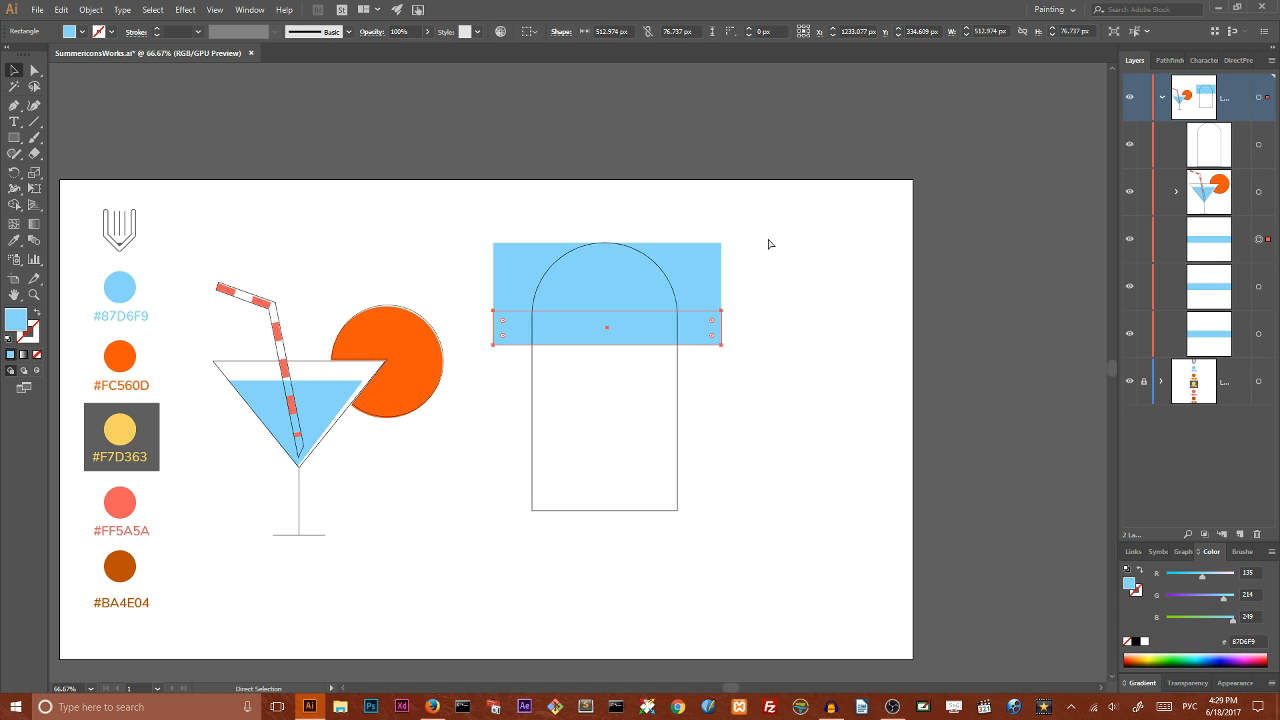
pyautogui.hotkey('ctrl', 'd')
pyautogui.hotkey('ctrl', 'd')
pyautogui.hotkey('ctrl', 'd')
pyautogui.hotkey('ctrl', 'd')
pyautogui.hotkey('ctrl', 'd')
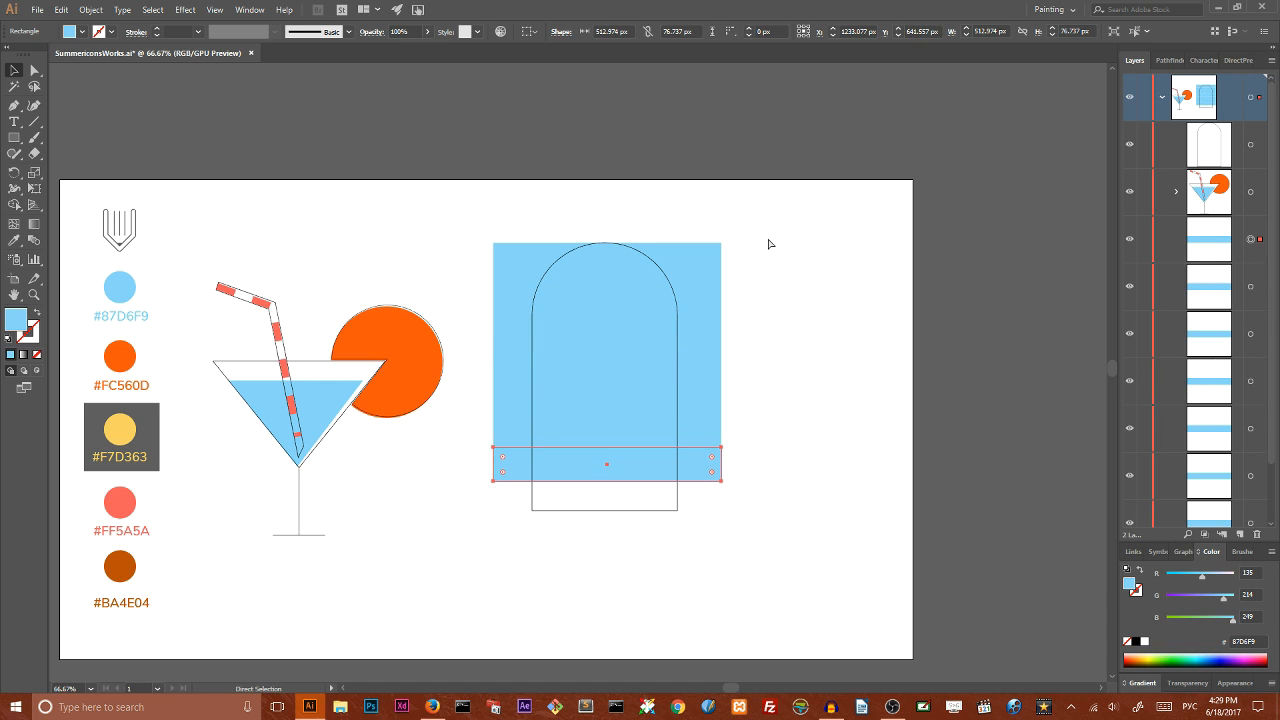
pyautogui.press('v')
pyautogui.moveTo(766, 217); pyautogui.dragTo(607, 510)
# Step: Fill the second, fifth and eighth bands with the orange #FC560D swatch colour using the Eyedropper
pyautogui.click(700, 290)
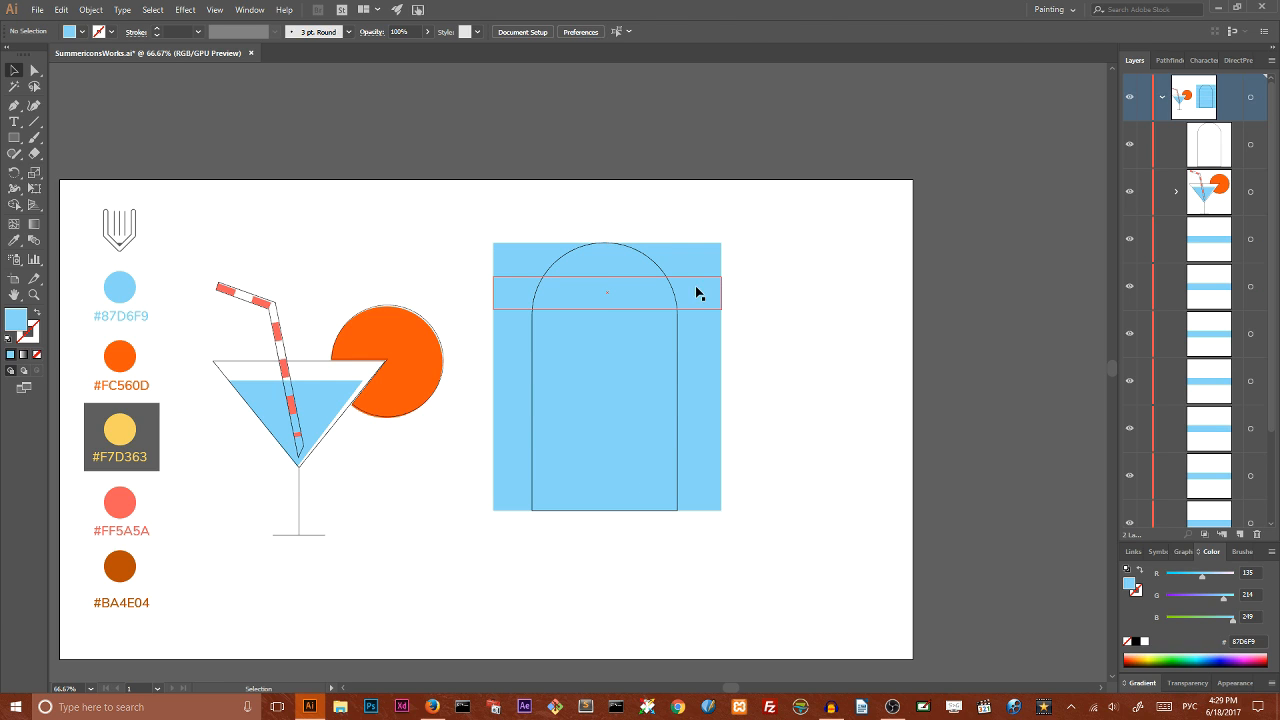
pyautogui.keyDown('shift'); pyautogui.click(706, 400); pyautogui.keyUp('shift')
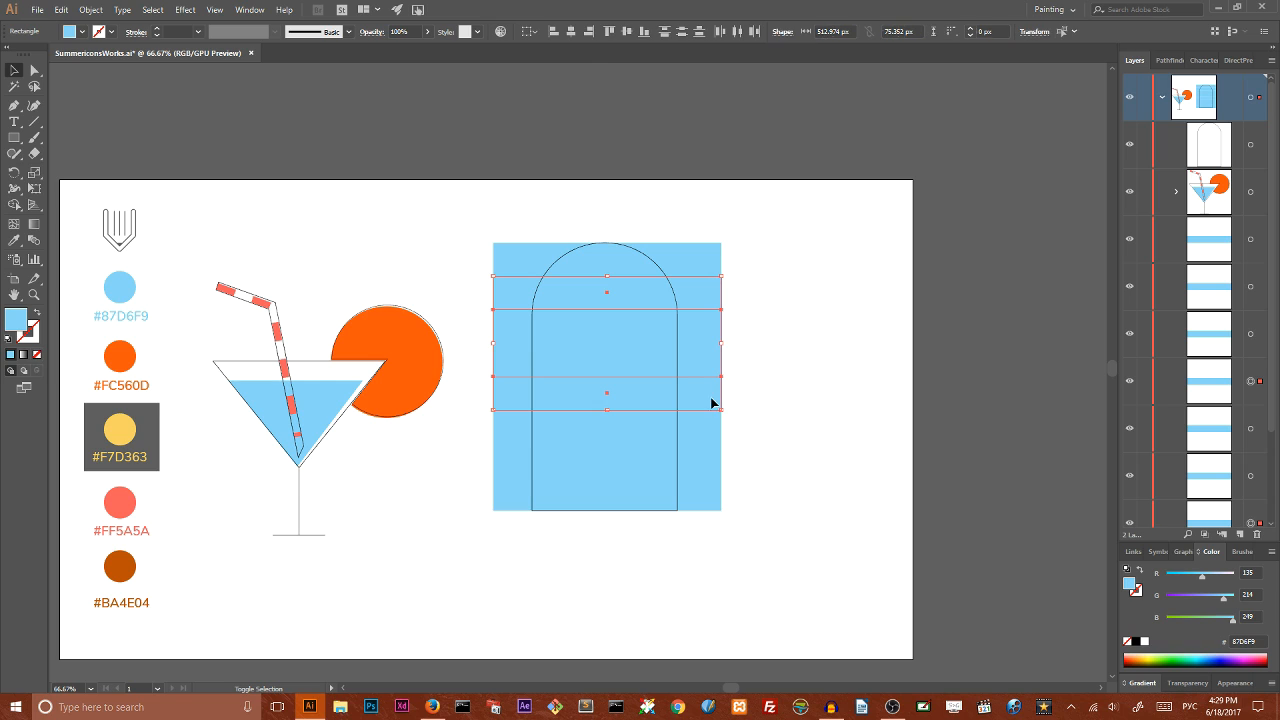
pyautogui.click(14, 240)
pyautogui.click(129, 355)
pyautogui.press('v')
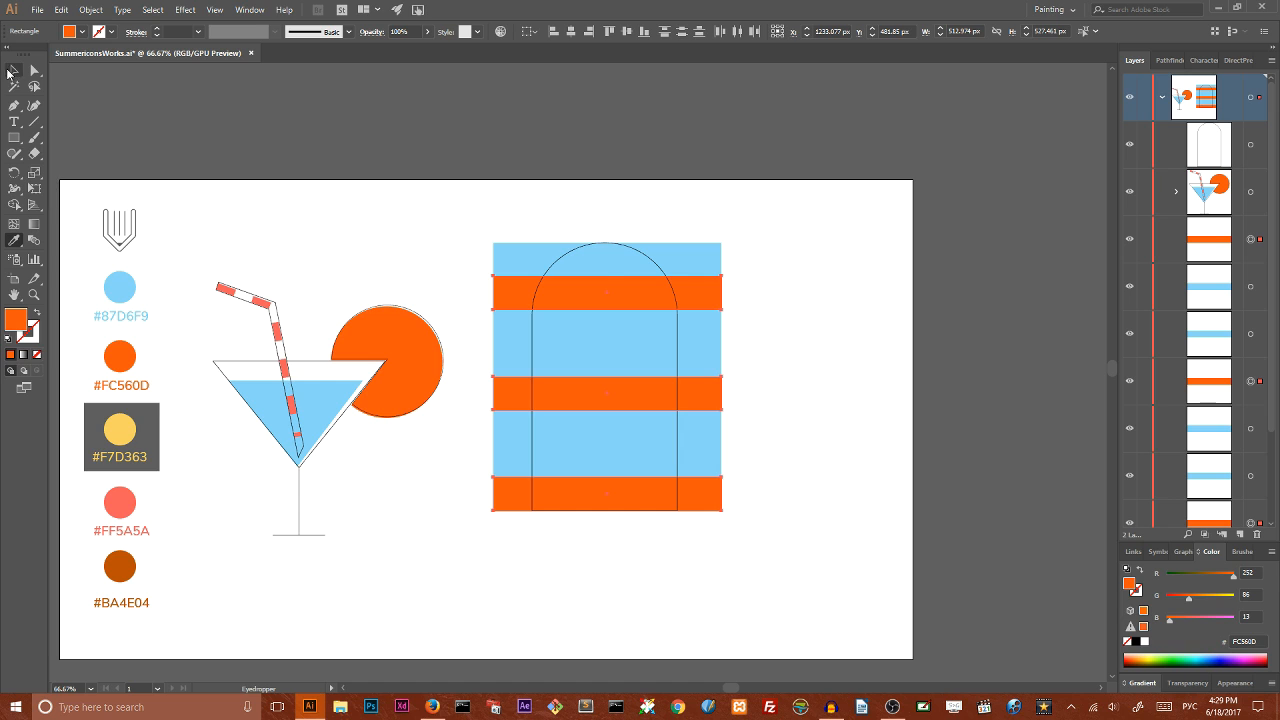
# Step: Fill the third and sixth bands with the yellow #F7D363 swatch colour using the Eyedropper
pyautogui.click(492, 310)
pyautogui.click(500, 325)
pyautogui.keyDown('shift'); pyautogui.click(515, 428); pyautogui.keyUp('shift')
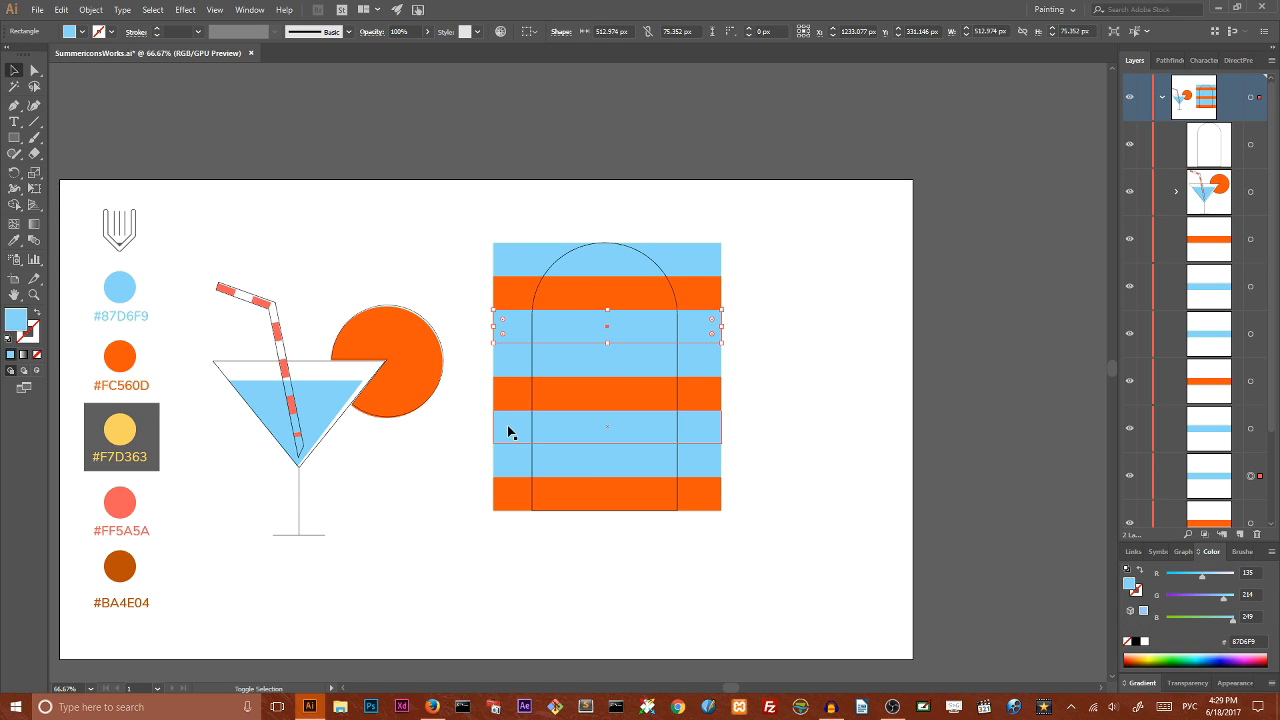
pyautogui.click(14, 240)
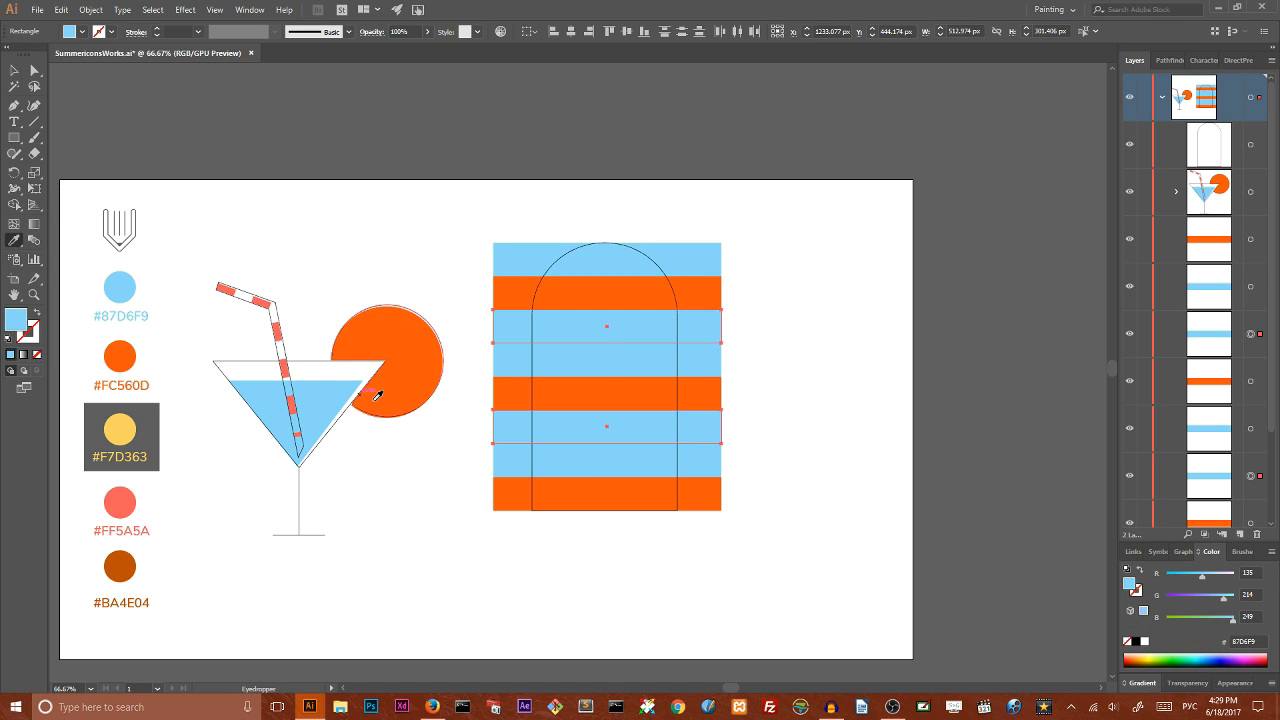
pyautogui.click(120, 428)
pyautogui.click(14, 70)
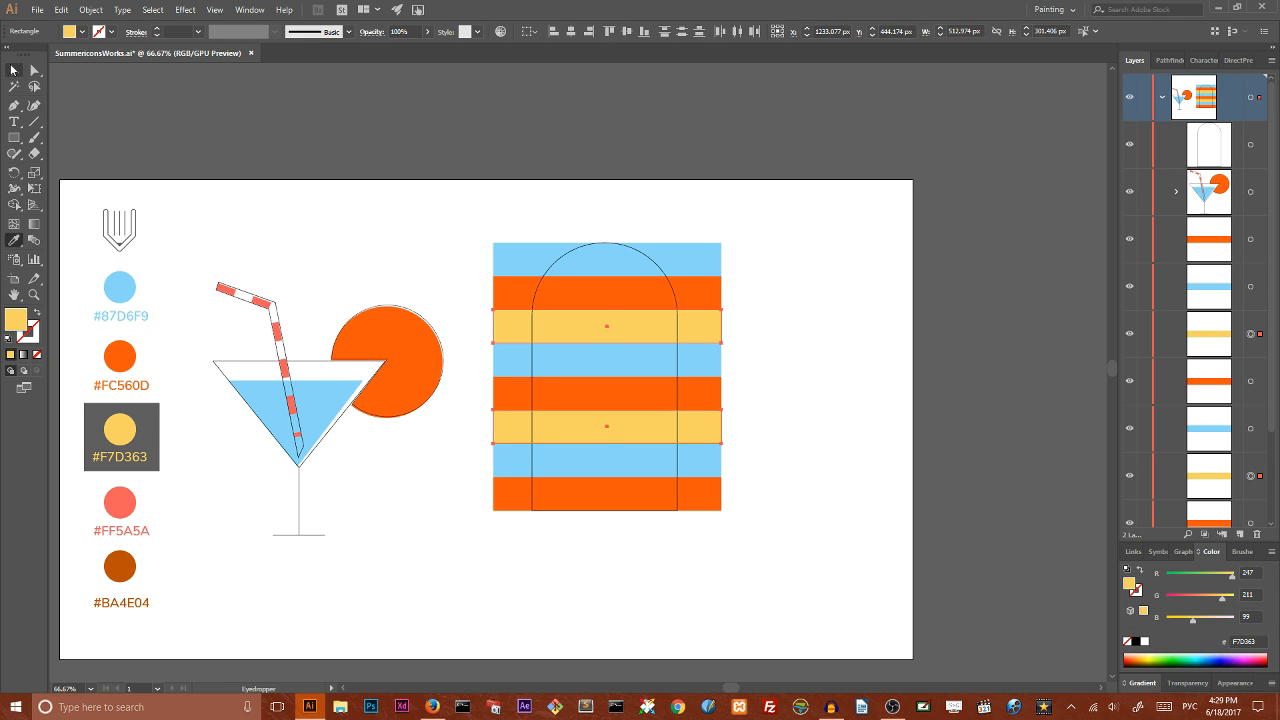
pyautogui.click(764, 207)
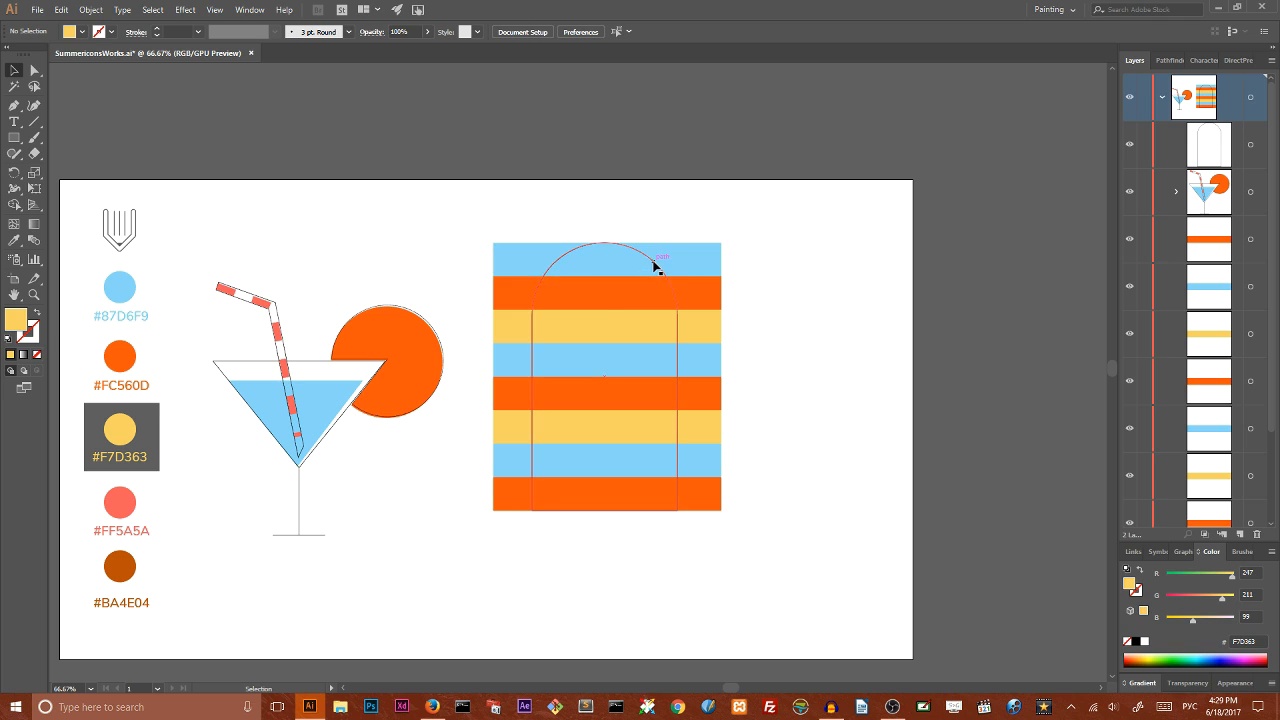
# Step: Copy the arch outline and paste the duplicate directly in front of it
pyautogui.click(657, 263)
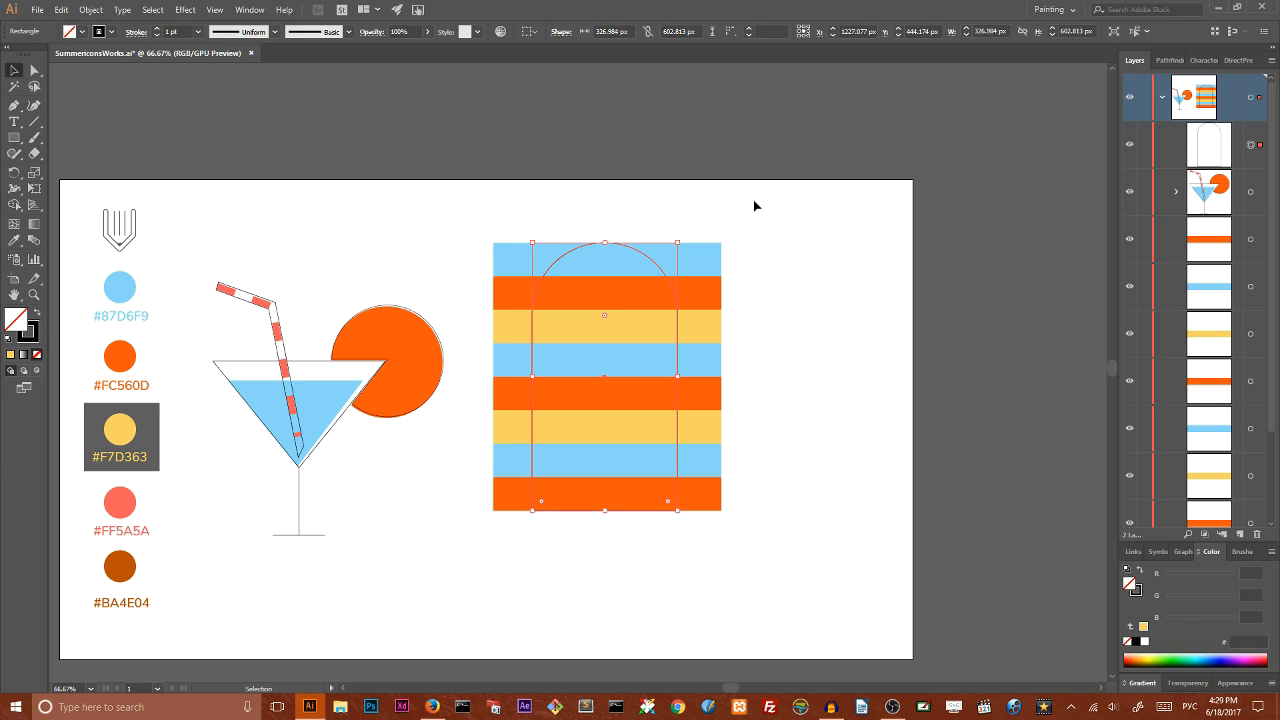
pyautogui.press('a')
pyautogui.hotkey('ctrl', 'c')
pyautogui.hotkey('ctrl', 'f')
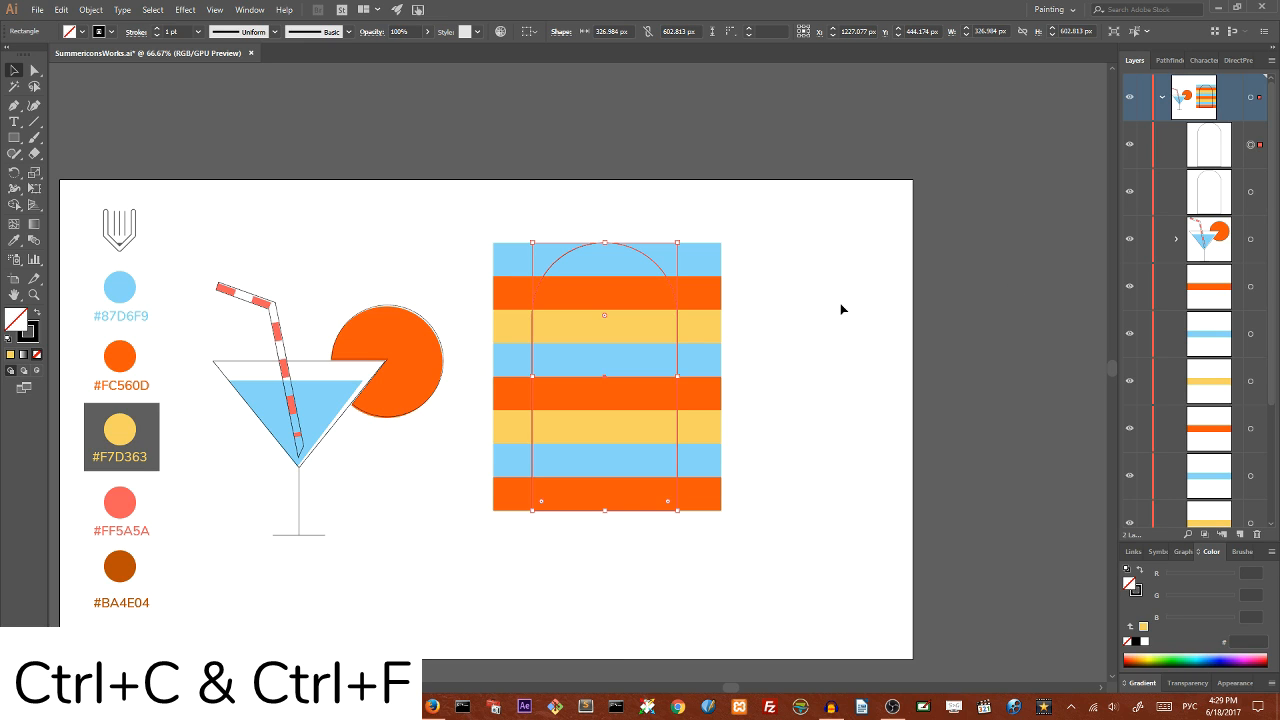
# Step: Make a clipping mask from the front arch copy and all the coloured bands, trimming the stripes to the arch shape
pyautogui.moveTo(743, 209); pyautogui.dragTo(701, 539)
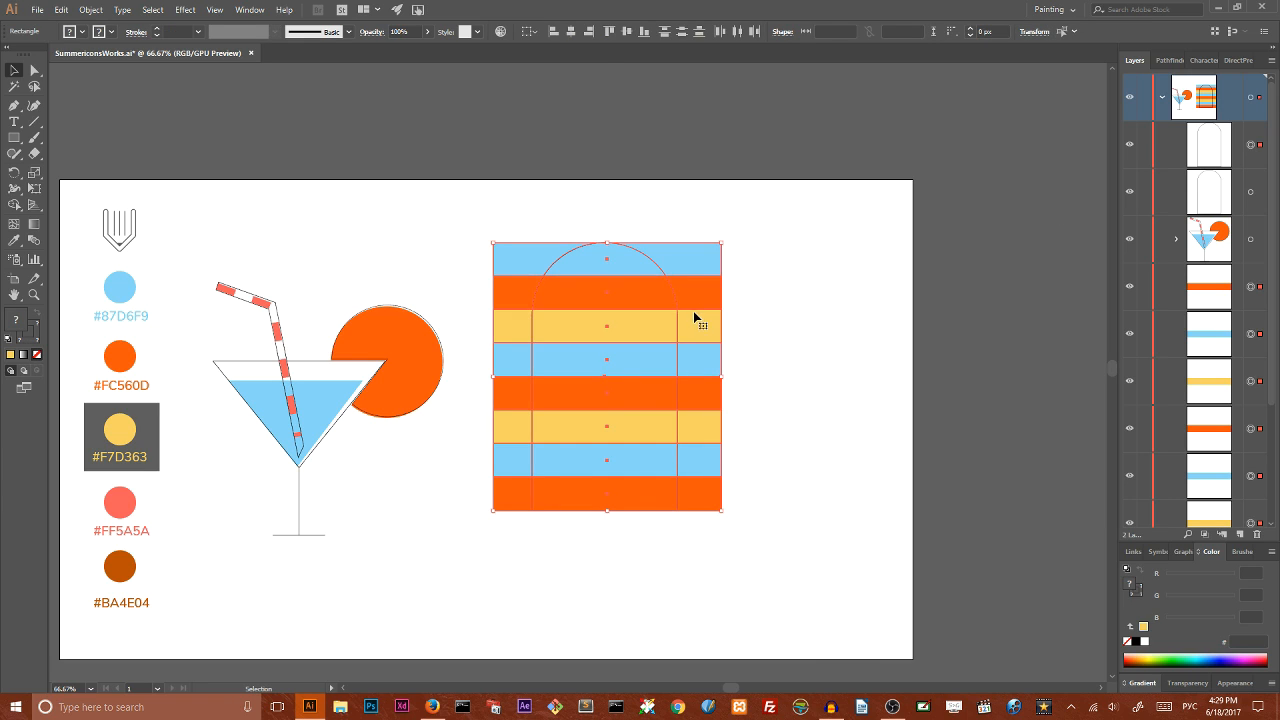
pyautogui.rightClick(638, 318)
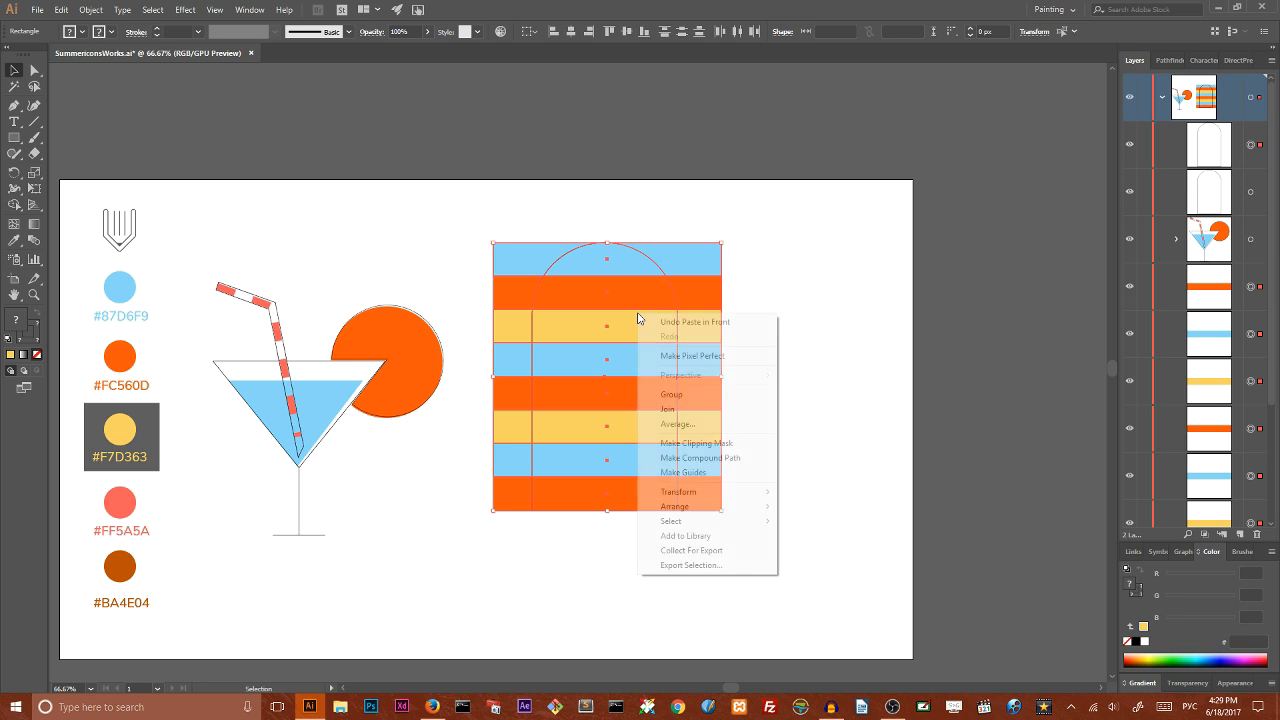
pyautogui.click(665, 443)
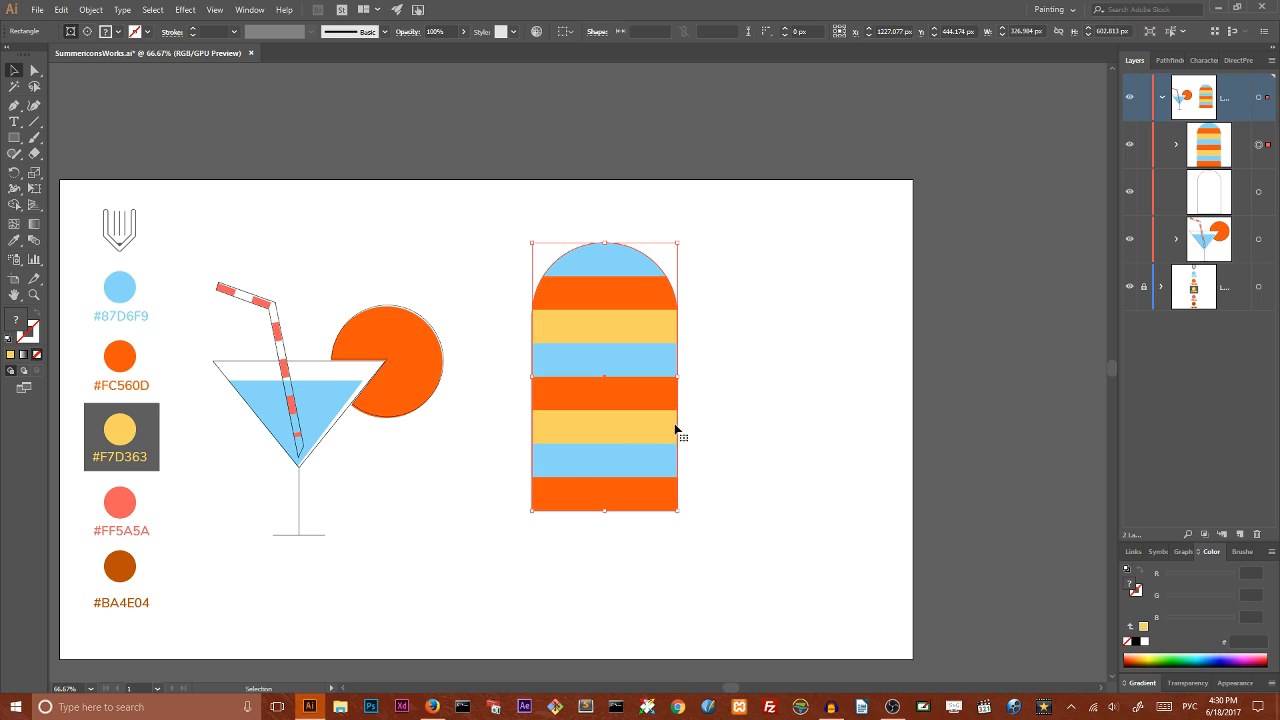
# Step: Send the clipped striped group one level back, behind the arch outline
pyautogui.click(750, 277)
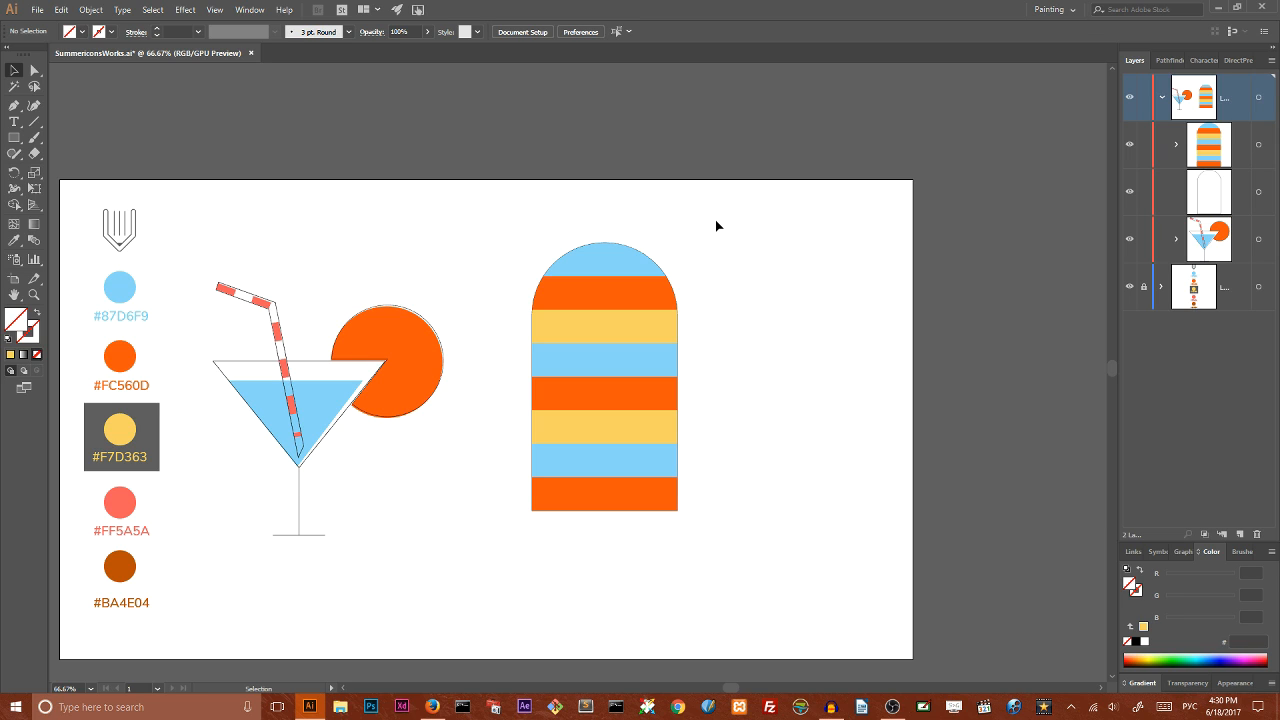
pyautogui.click(1258, 144)
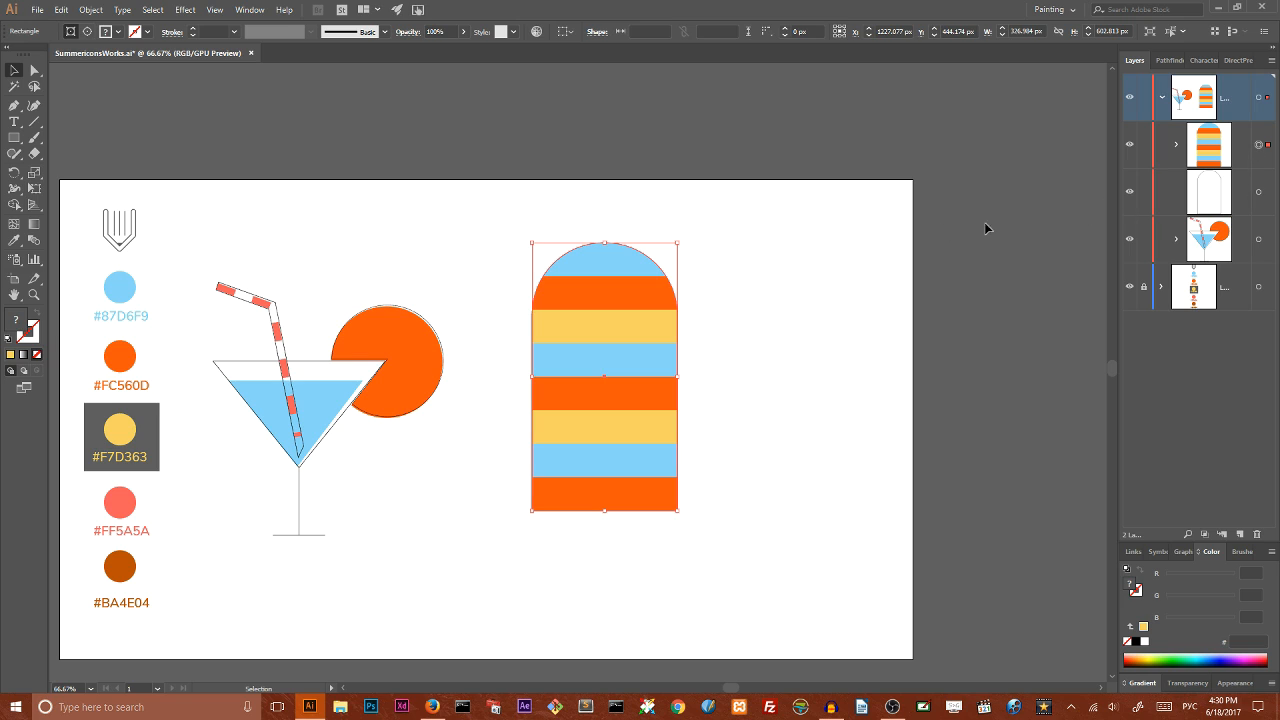
pyautogui.press('a')
pyautogui.hotkey('ctrl', '[')
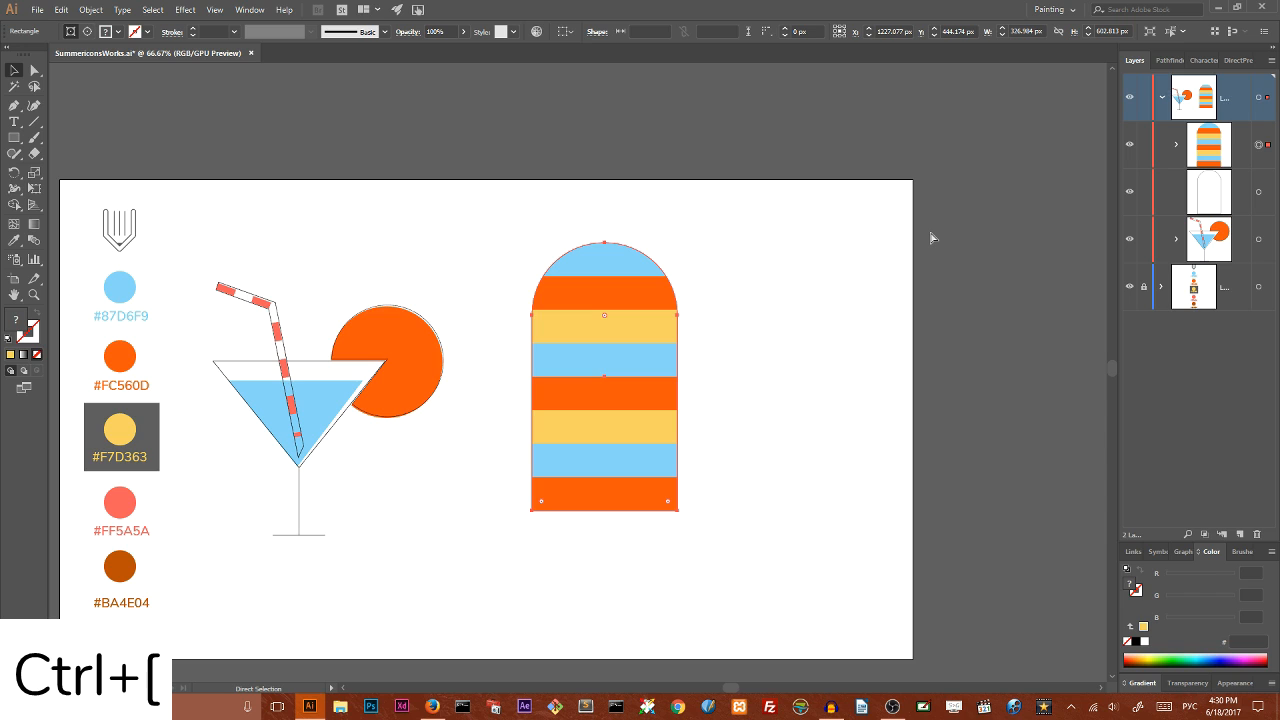
pyautogui.hotkey('ctrl', '[')
pyautogui.press('v')
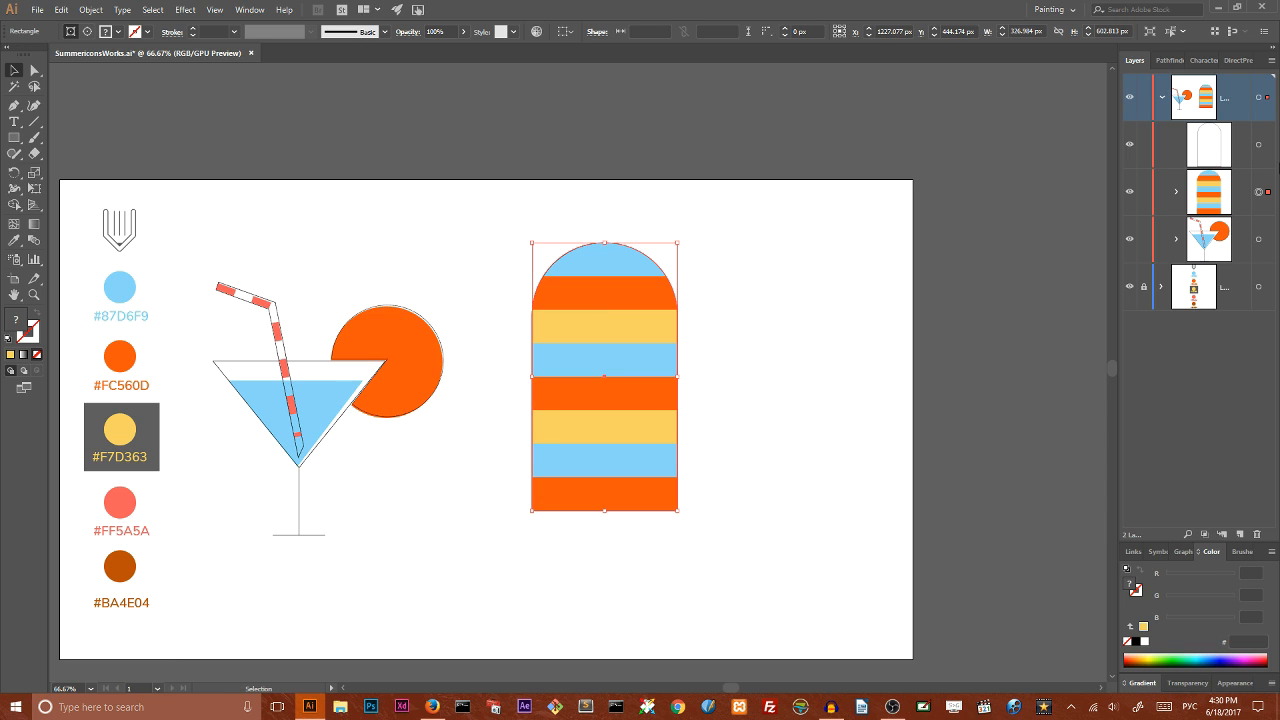
# Step: Nudge the striped group about 2.5 px left and 6 px down so its fill is offset from the arch outline
pyautogui.click(1259, 145)
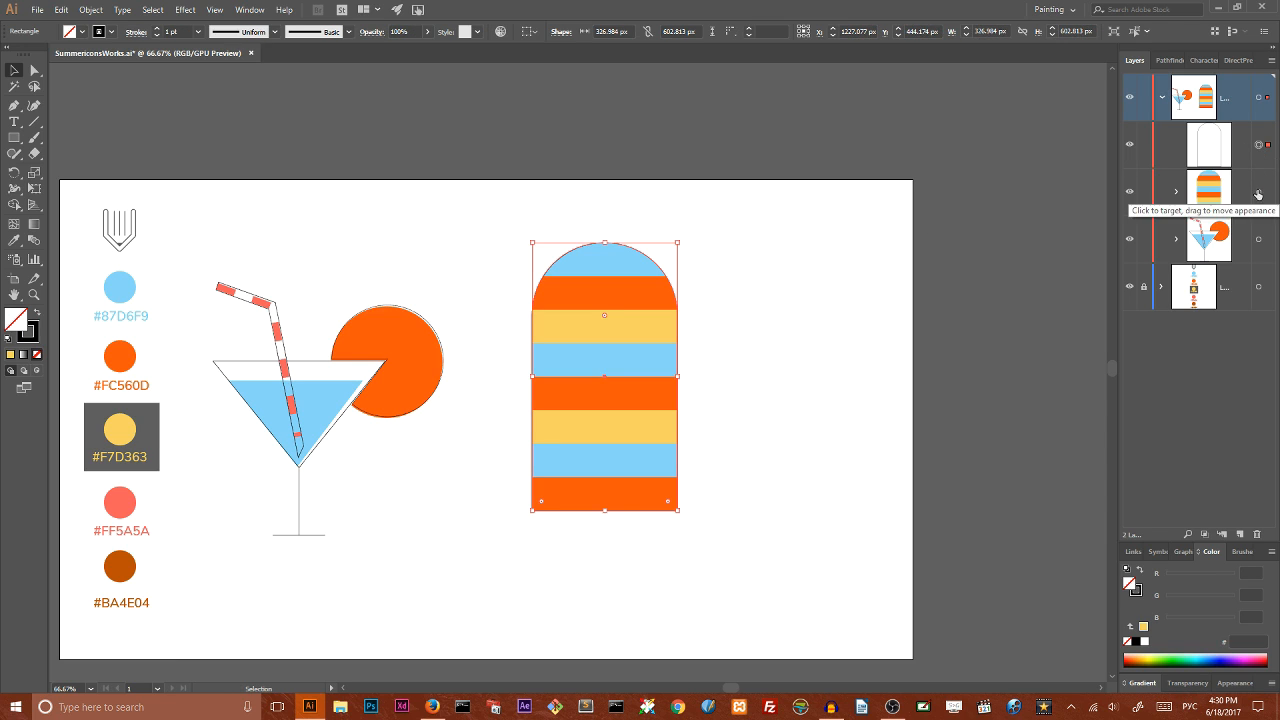
pyautogui.click(1259, 191)
pyautogui.press('Down')
pyautogui.press('Down')
pyautogui.press('Left')
pyautogui.press('Left')
pyautogui.press('Left')
pyautogui.press('Left')
pyautogui.press('Left')
pyautogui.press('Down')
pyautogui.press('Down')
pyautogui.press('Down')
pyautogui.press('Down')
pyautogui.press('Down')
pyautogui.press('Down')
pyautogui.press('Down')
pyautogui.press('Down')
pyautogui.press('Down')
pyautogui.press('Down')
pyautogui.press('Up')
pyautogui.press('Up')
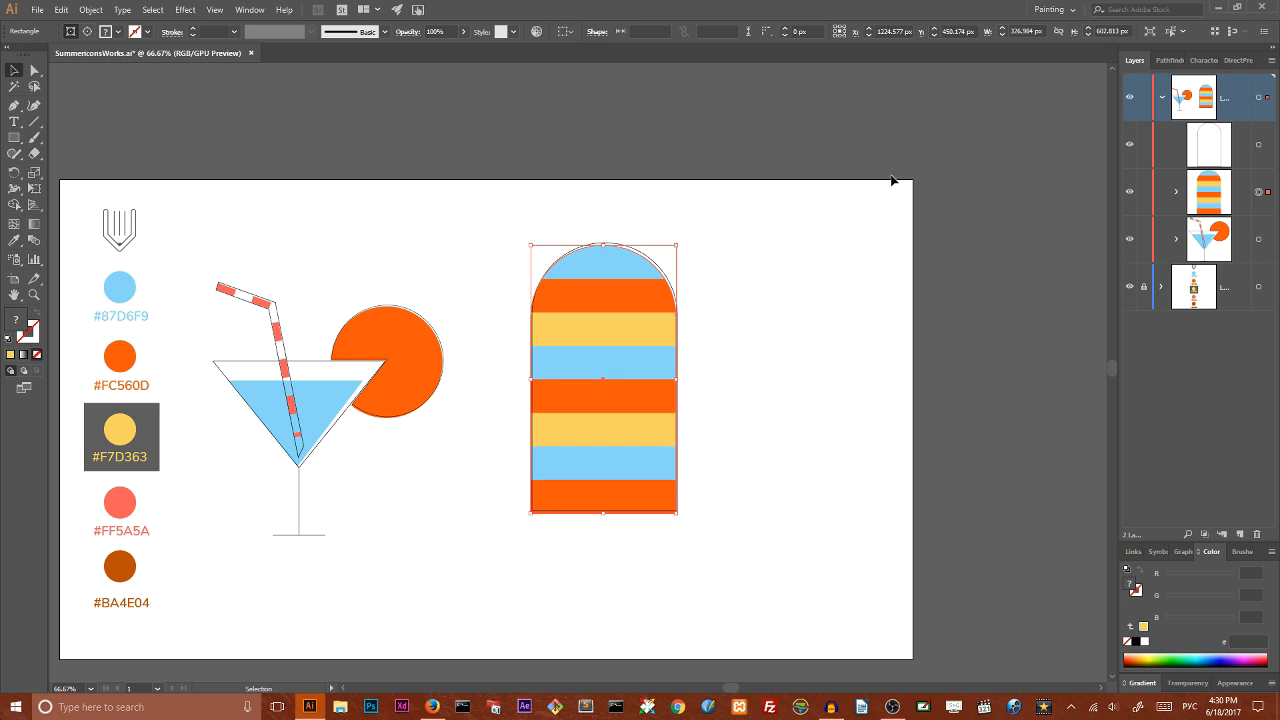
pyautogui.click(762, 291)
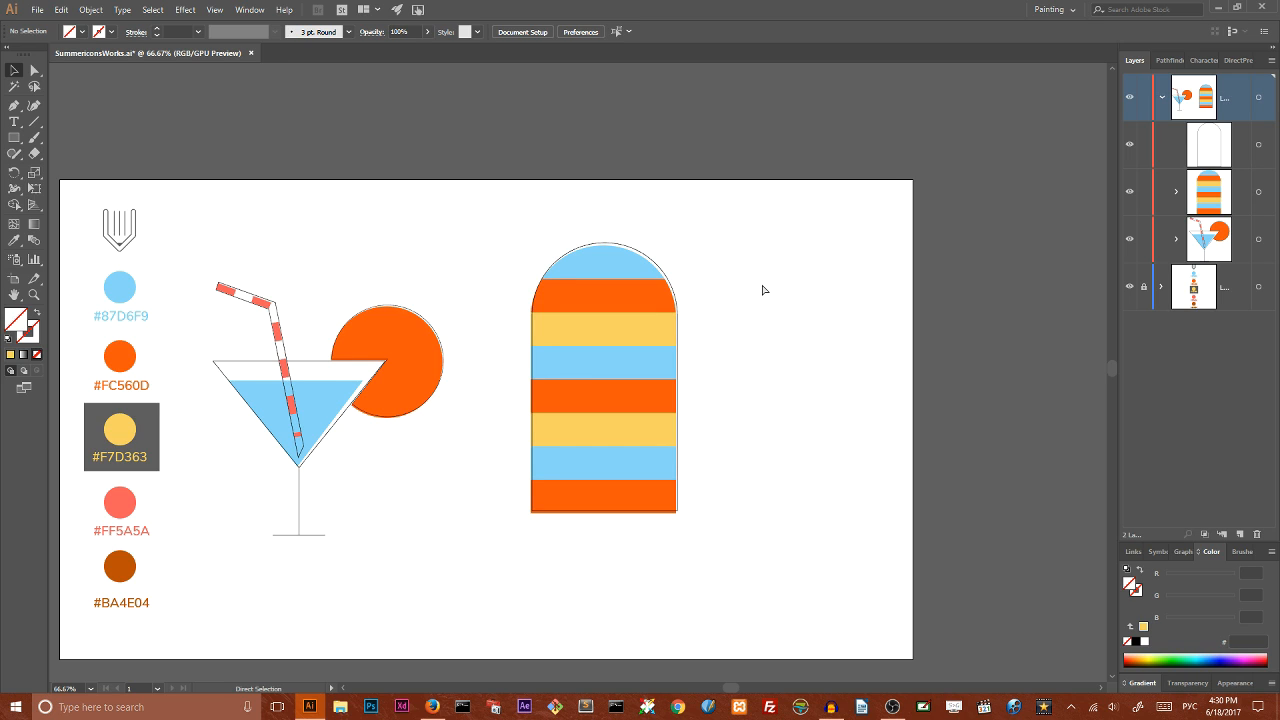
# Step: Draw a circle about 77 px wide over the arch's upper right edge and make an overlapping copy of it
pyautogui.hotkey('ctrl', '1')
pyautogui.moveTo(14, 137); pyautogui.dragTo(70, 172)
pyautogui.moveTo(681, 196); pyautogui.dragTo(709, 224)
pyautogui.press('v')
pyautogui.moveTo(680, 177); pyautogui.dragTo(727, 232)
pyautogui.moveTo(671, 141); pyautogui.dragTo(726, 191)
# Step: Give both circles the cocktail glass outline's black 1 pt stroke and no fill using the Eyedropper
pyautogui.keyDown('shift'); pyautogui.click(721, 218); pyautogui.keyUp('shift')
pyautogui.click(14, 240)
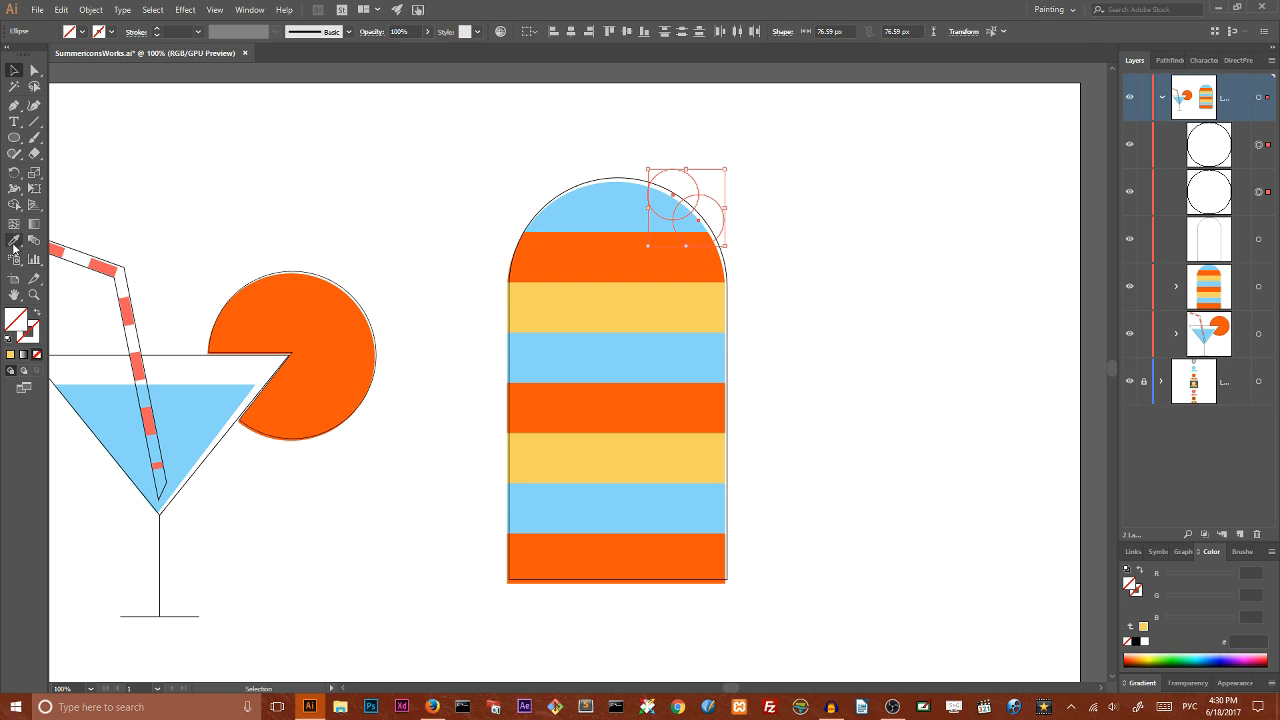
pyautogui.click(165, 355)
pyautogui.click(14, 70)
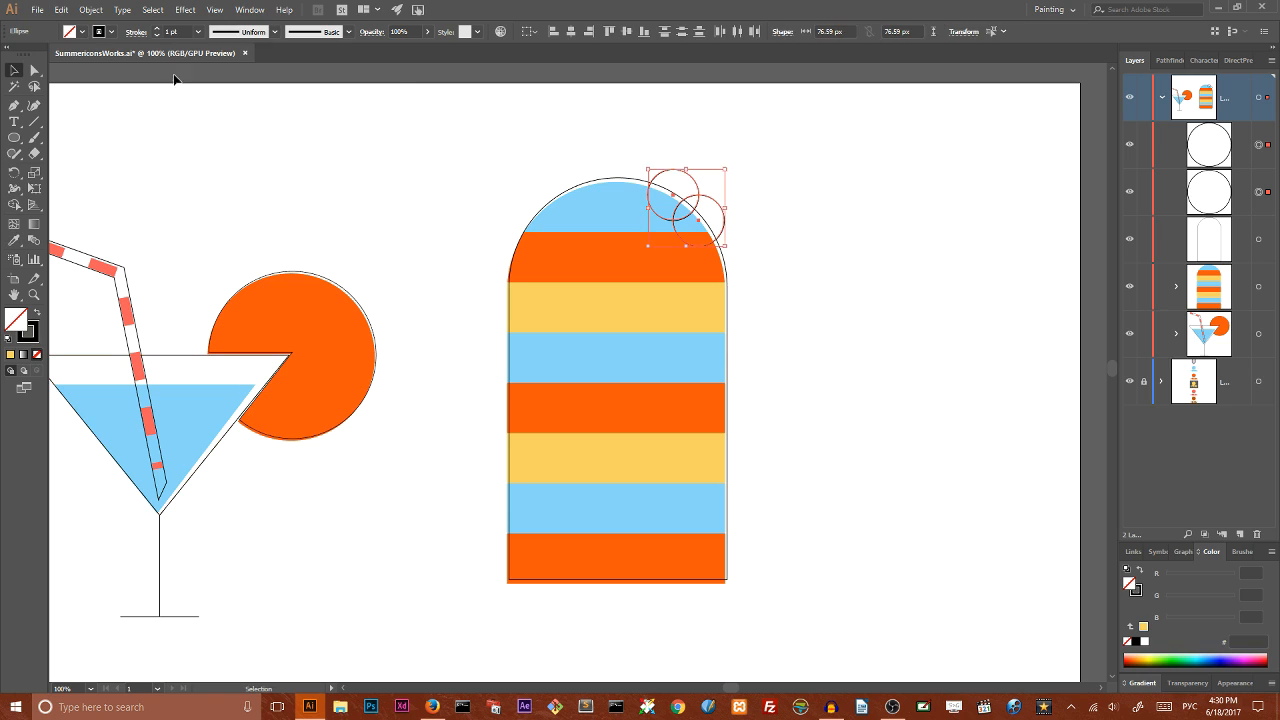
# Step: Rearrange the two circles and add a third copy, forming an overlapping bite shape across the arch's upper right edge
pyautogui.click(714, 177)
pyautogui.click(699, 185)
pyautogui.moveTo(716, 200); pyautogui.dragTo(745, 240)
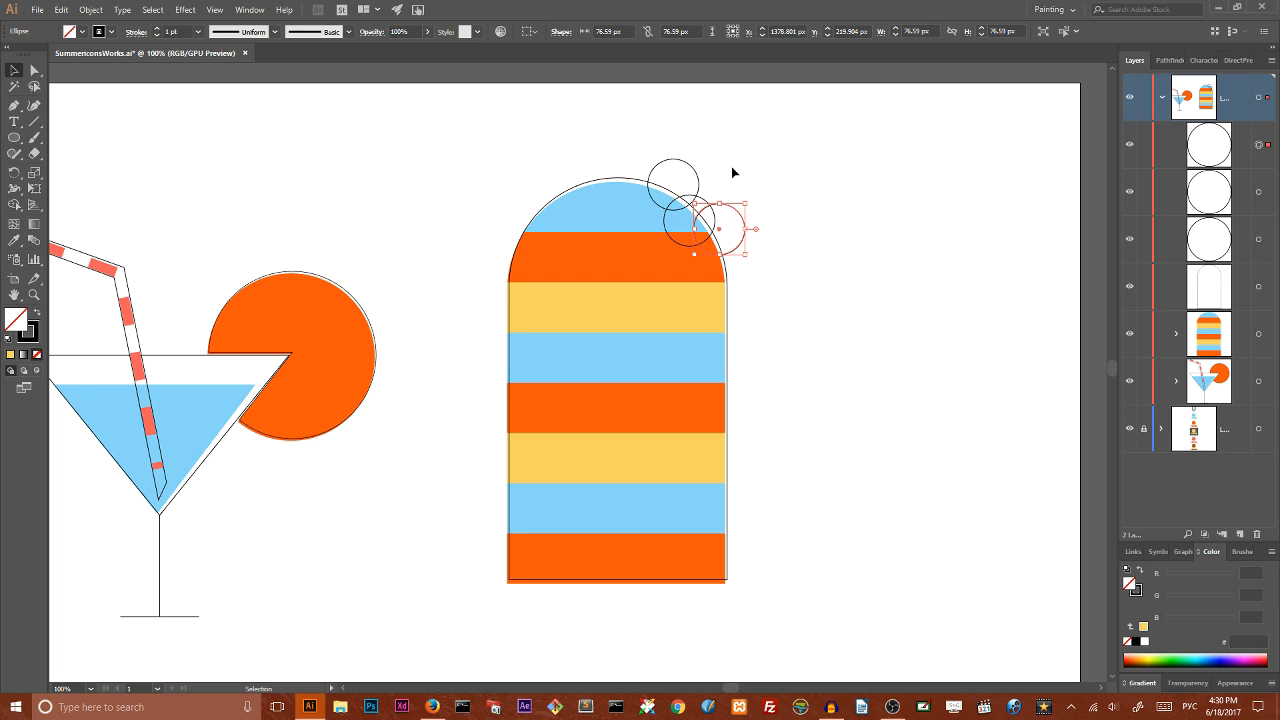
# Step: Cut the three circles out of the arch outline with the Shape Builder and delete the leftover pieces, leaving a bite
pyautogui.keyDown('shift'); pyautogui.click(667, 235); pyautogui.keyUp('shift')
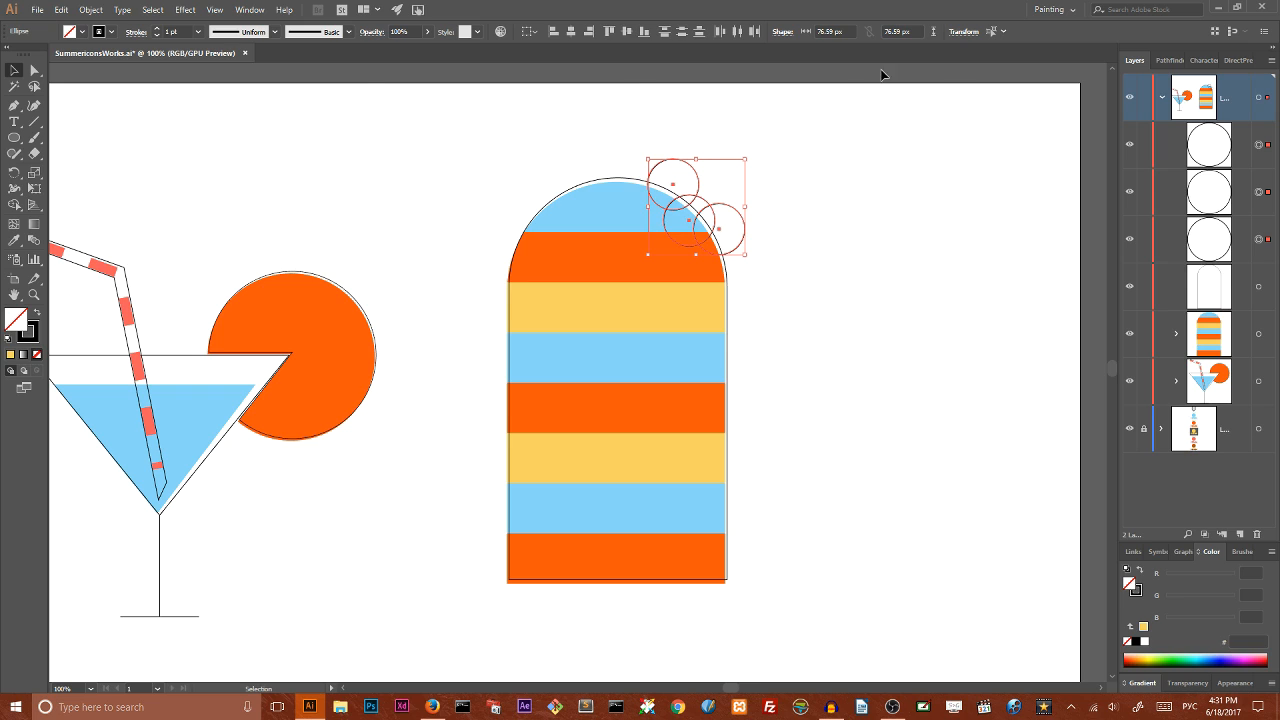
pyautogui.keyDown('shift'); pyautogui.click(1259, 288); pyautogui.keyUp('shift')
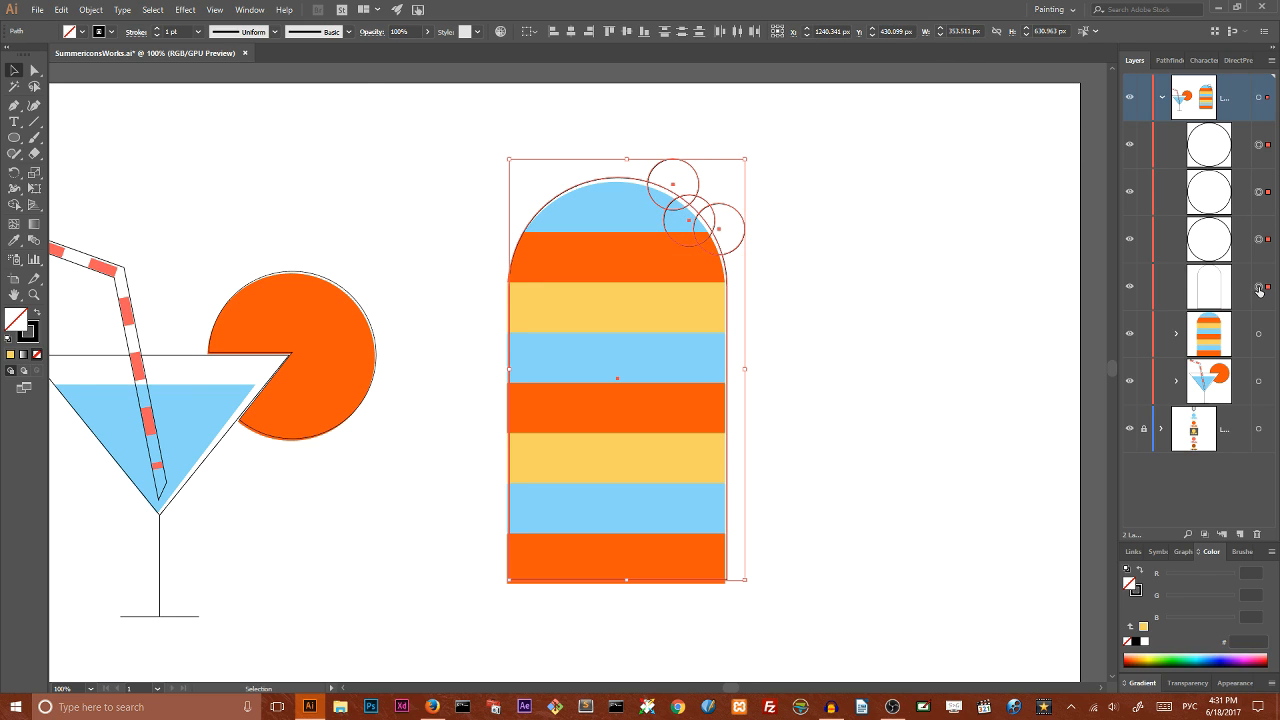
pyautogui.moveTo(14, 204); pyautogui.dragTo(68, 208)
pyautogui.moveTo(674, 184)
pyautogui.mouseDown()
pyautogui.moveTo(683, 225)
pyautogui.moveTo(727, 245)
pyautogui.moveTo(714, 247)
pyautogui.moveTo(700, 212)
pyautogui.mouseUp()
pyautogui.click(14, 70)
pyautogui.moveTo(774, 124); pyautogui.dragTo(678, 226)
pyautogui.press('Delete')
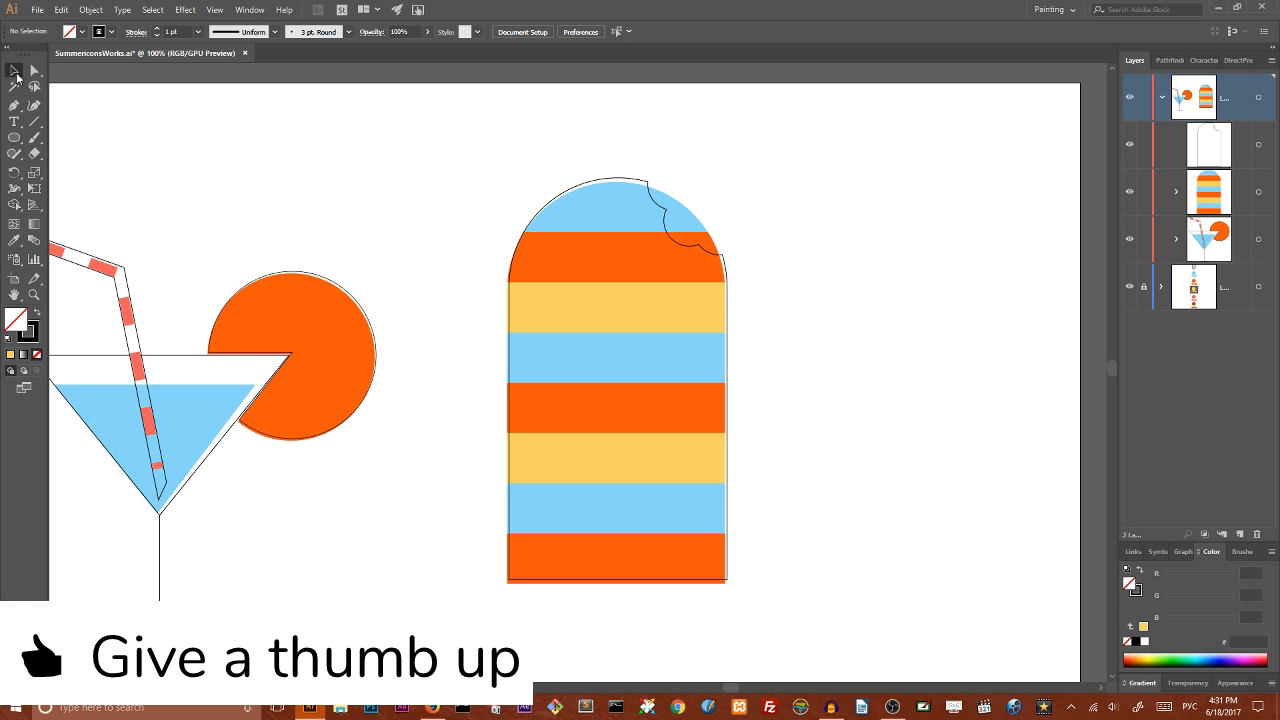
# Step: Add anchor points to the striped group's clipping path along the arch's edge where the bite is
pyautogui.click(14, 105)
pyautogui.click(77, 121)
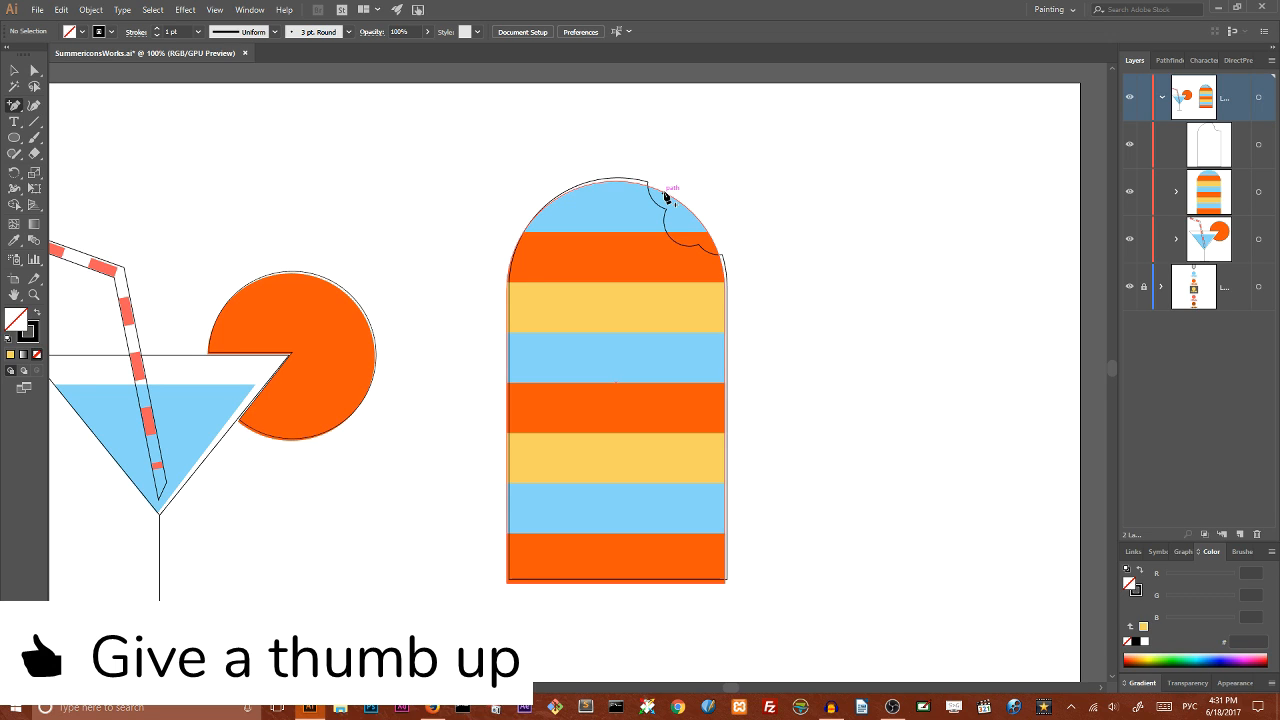
pyautogui.click(668, 198)
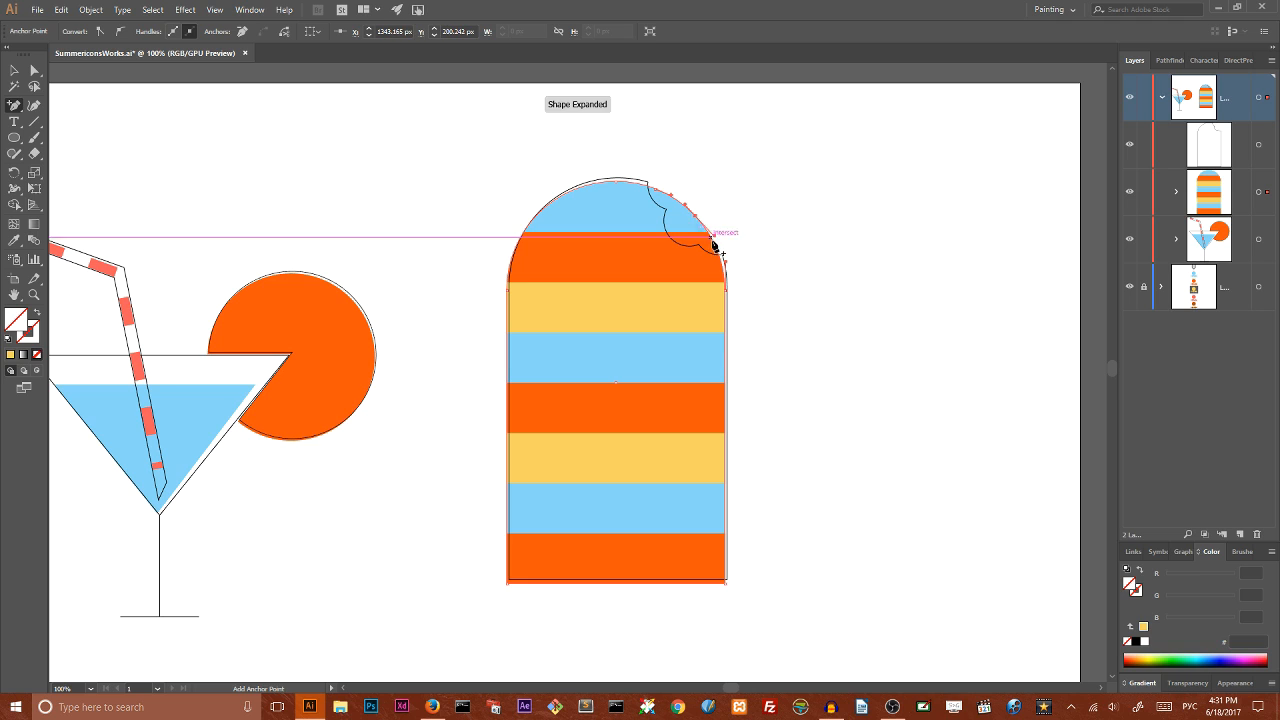
pyautogui.click(687, 209)
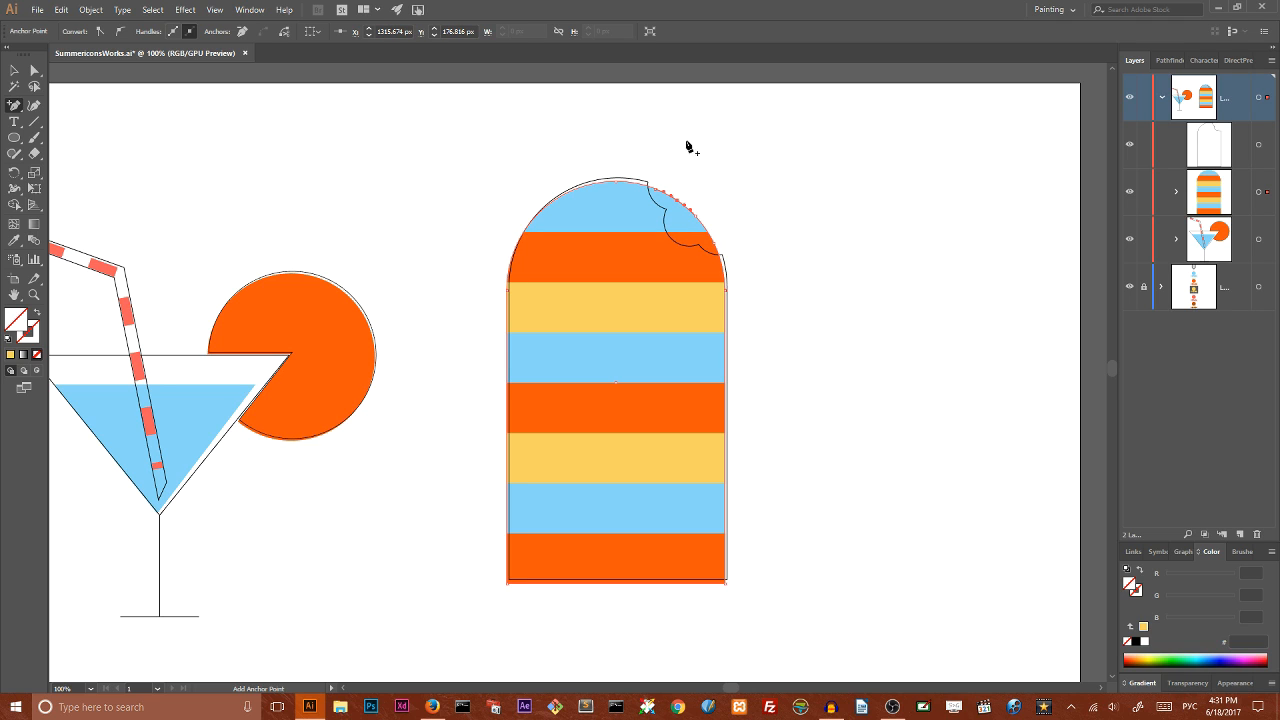
pyautogui.click(1176, 192)
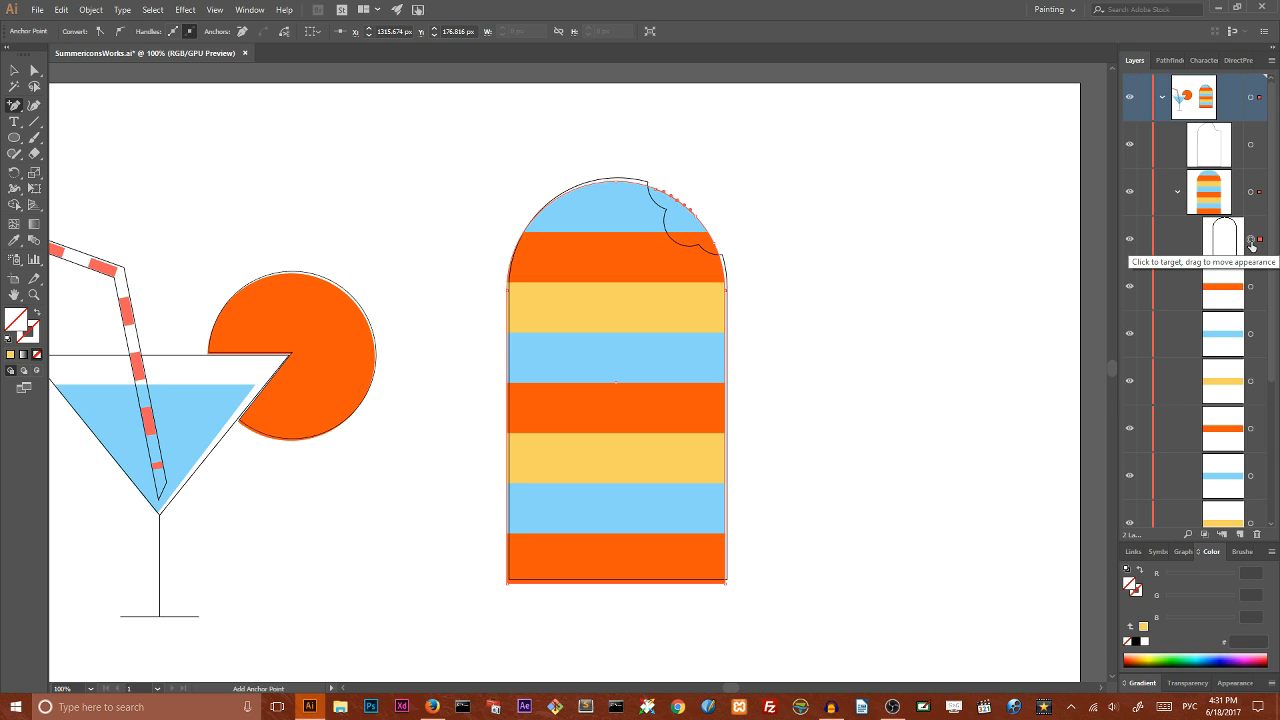
pyautogui.click(1176, 192)
# Step: Reshape the clipping path's anchor points with Direct Selection so the stripes follow the bite in the arch outline
pyautogui.click(34, 70)
pyautogui.moveTo(661, 190)
pyautogui.mouseDown()
pyautogui.moveTo(650, 191)
pyautogui.moveTo(672, 241)
pyautogui.moveTo(666, 214)
pyautogui.moveTo(652, 212)
pyautogui.mouseUp()
pyautogui.click(688, 178)
pyautogui.click(711, 240)
pyautogui.moveTo(712, 240)
pyautogui.mouseDown()
pyautogui.moveTo(722, 255)
pyautogui.moveTo(702, 248)
pyautogui.mouseUp()
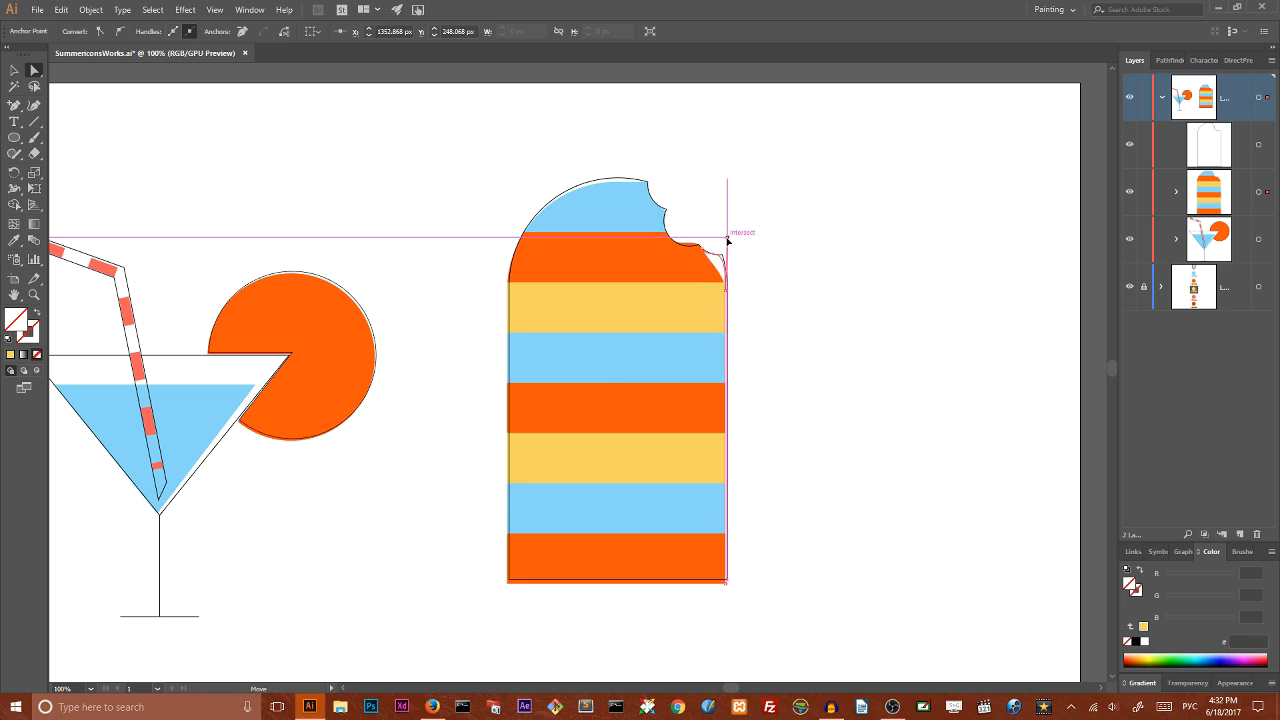
pyautogui.click(737, 206)
pyautogui.click(699, 252)
pyautogui.click(700, 247)
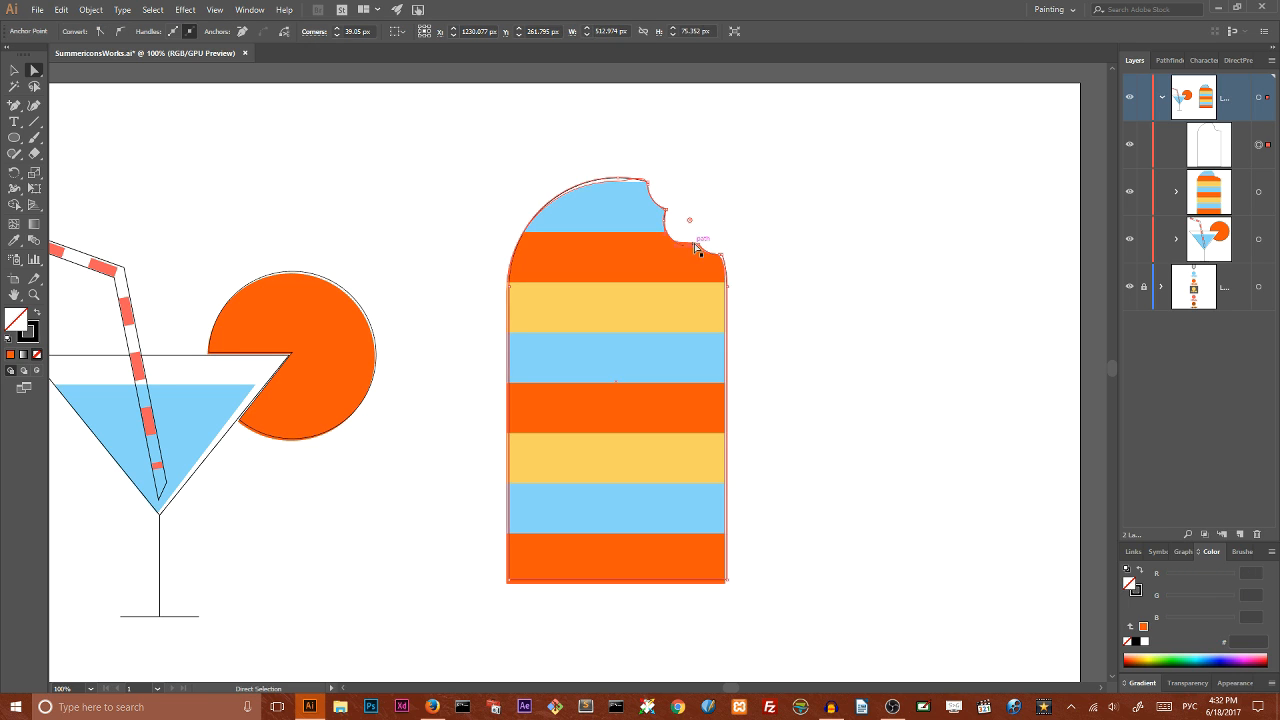
pyautogui.click(699, 252)
pyautogui.click(851, 209)
pyautogui.press('v')
pyautogui.hotkey('ctrl', '-')
pyautogui.hotkey('ctrl', '-')
pyautogui.hotkey('ctrl', '-')
pyautogui.hotkey('ctrl', '+')
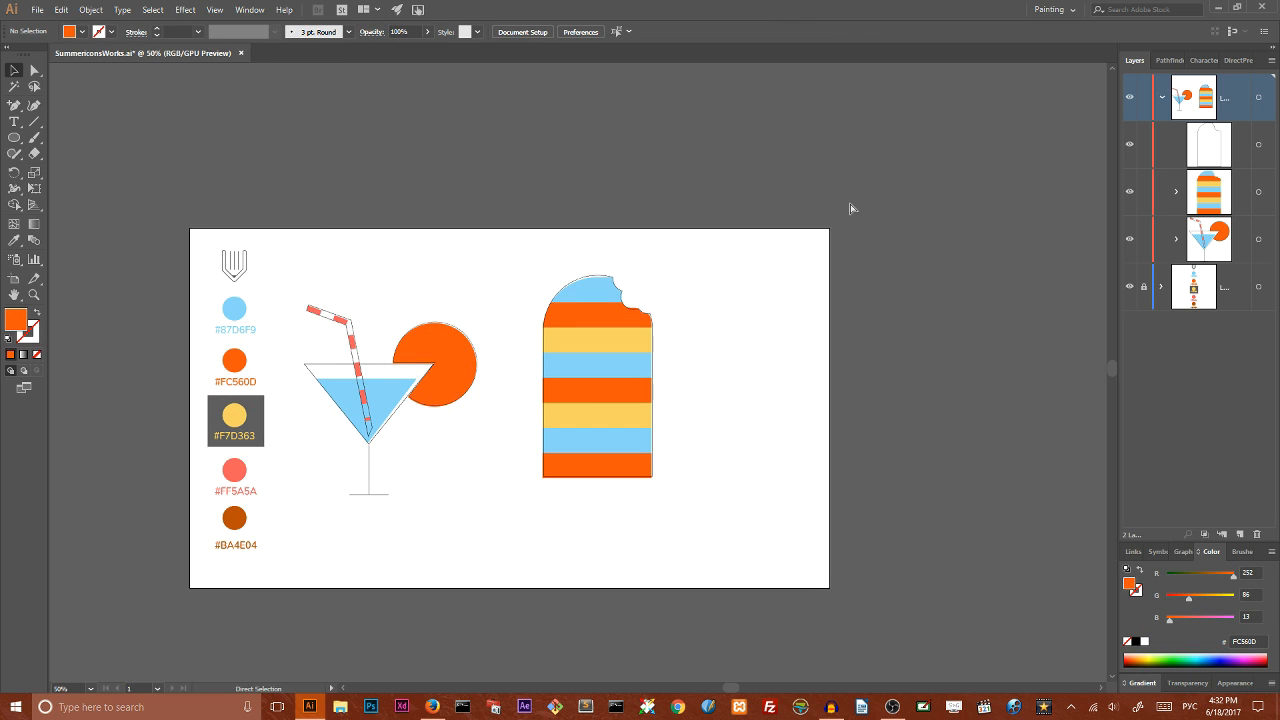
# Step: Select the ice pop's outline and stripes and scale them down together to about 211 px wide
pyautogui.scroll(-2, 855, 205)
pyautogui.moveTo(534, 170); pyautogui.dragTo(708, 481)
pyautogui.moveTo(653, 214); pyautogui.dragTo(633, 230)
pyautogui.click(714, 229)
pyautogui.moveTo(598, 309); pyautogui.dragTo(598, 296)
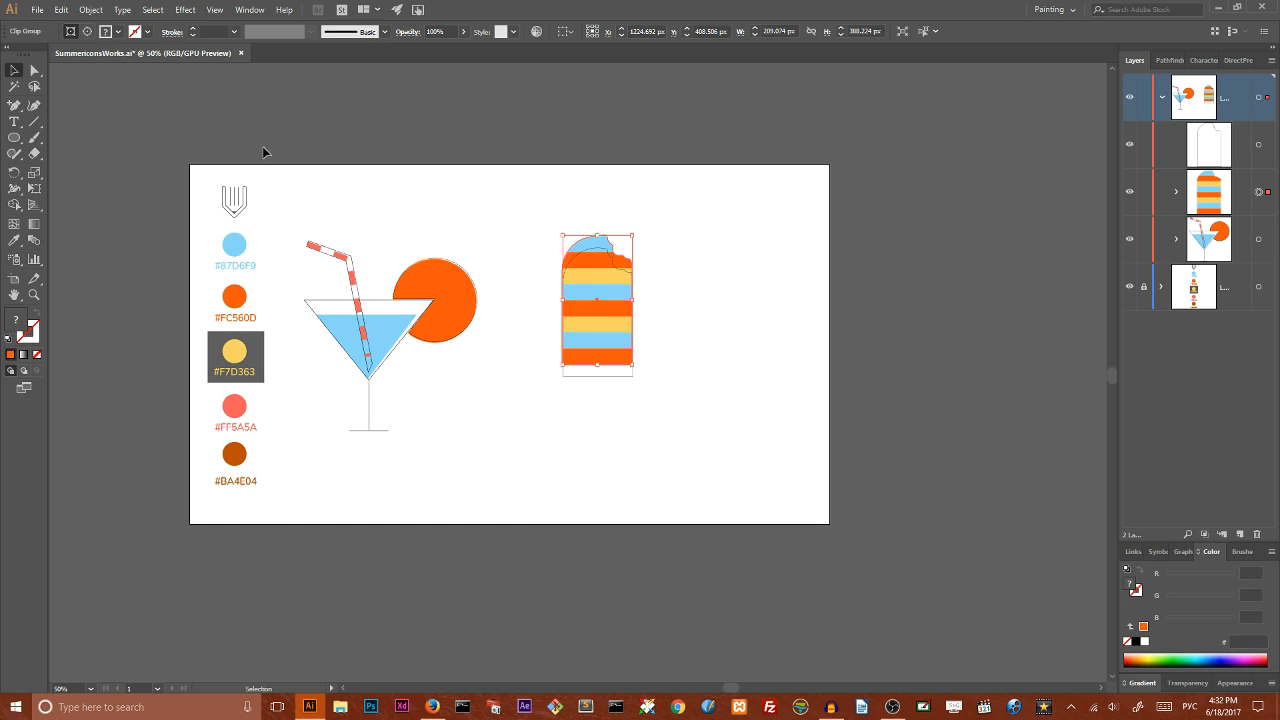
pyautogui.press('Delete')
pyautogui.hotkey('ctrl', 'z')
pyautogui.hotkey('ctrl', 'z')
# Step: Group the ice pop's outline and stripes and move the group closer to the cocktail
pyautogui.click(533, 193)
pyautogui.moveTo(538, 220); pyautogui.dragTo(688, 472)
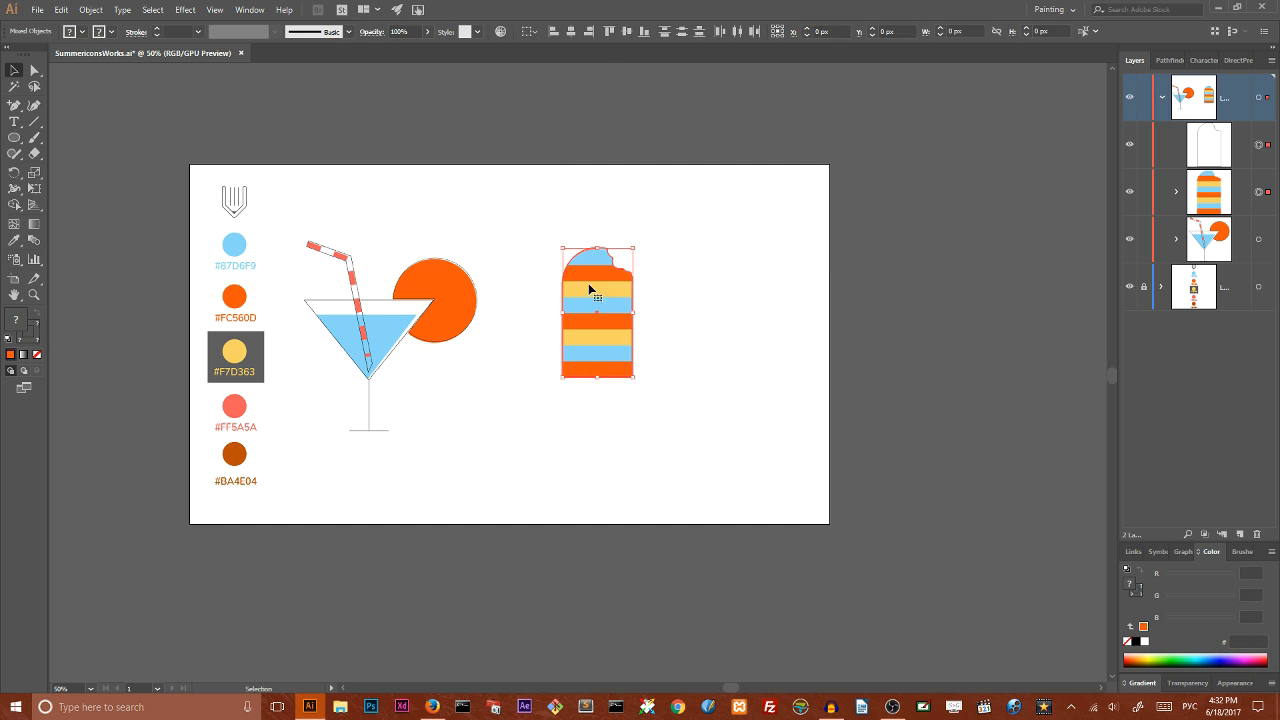
pyautogui.rightClick(591, 289)
pyautogui.click(620, 366)
pyautogui.moveTo(602, 300); pyautogui.dragTo(563, 283)
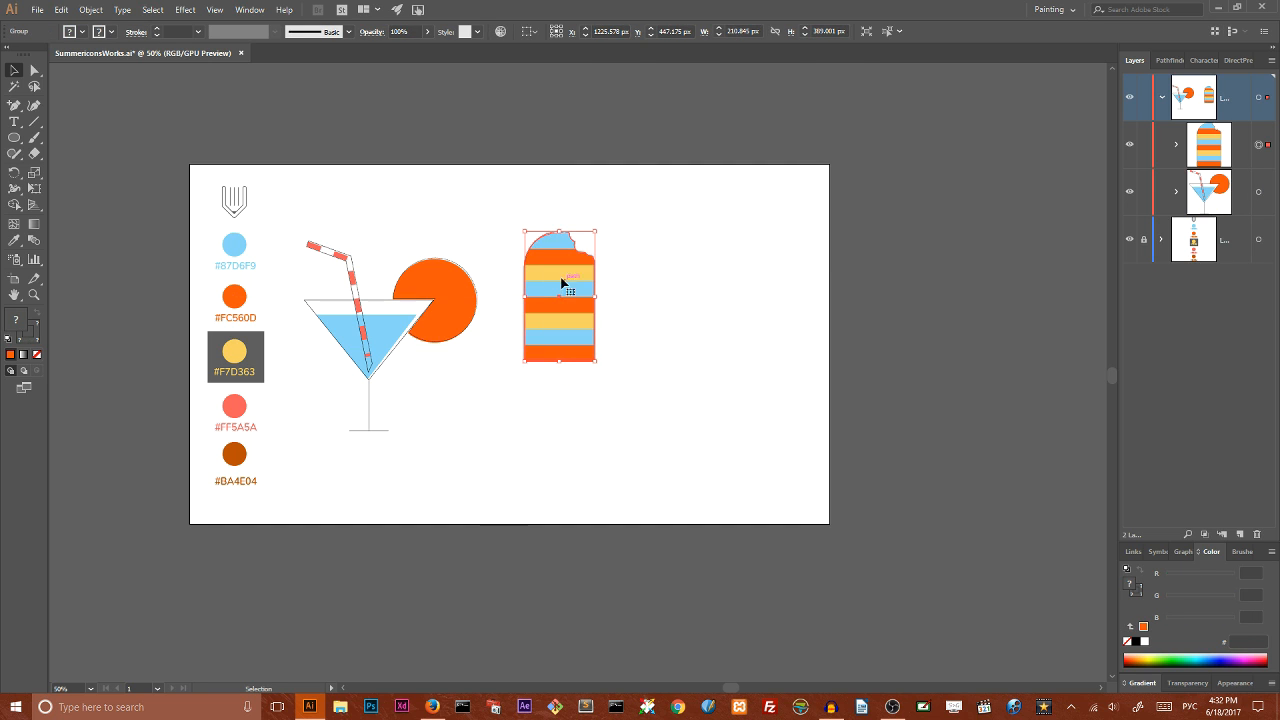
# Step: Draw a vertical rounded rectangle of about 106 × 412 px to the right of the ice pop
pyautogui.click(13, 138)
pyautogui.click(13, 139)
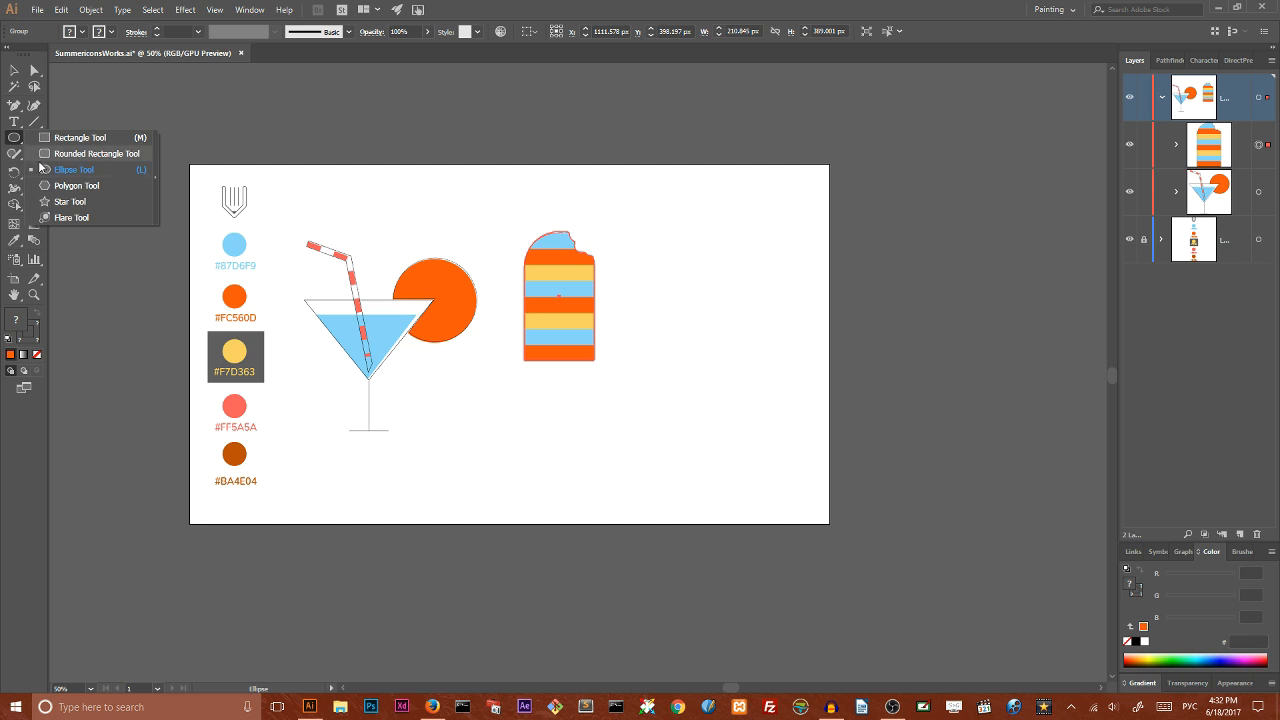
pyautogui.click(72, 157)
pyautogui.moveTo(667, 291); pyautogui.dragTo(703, 427)
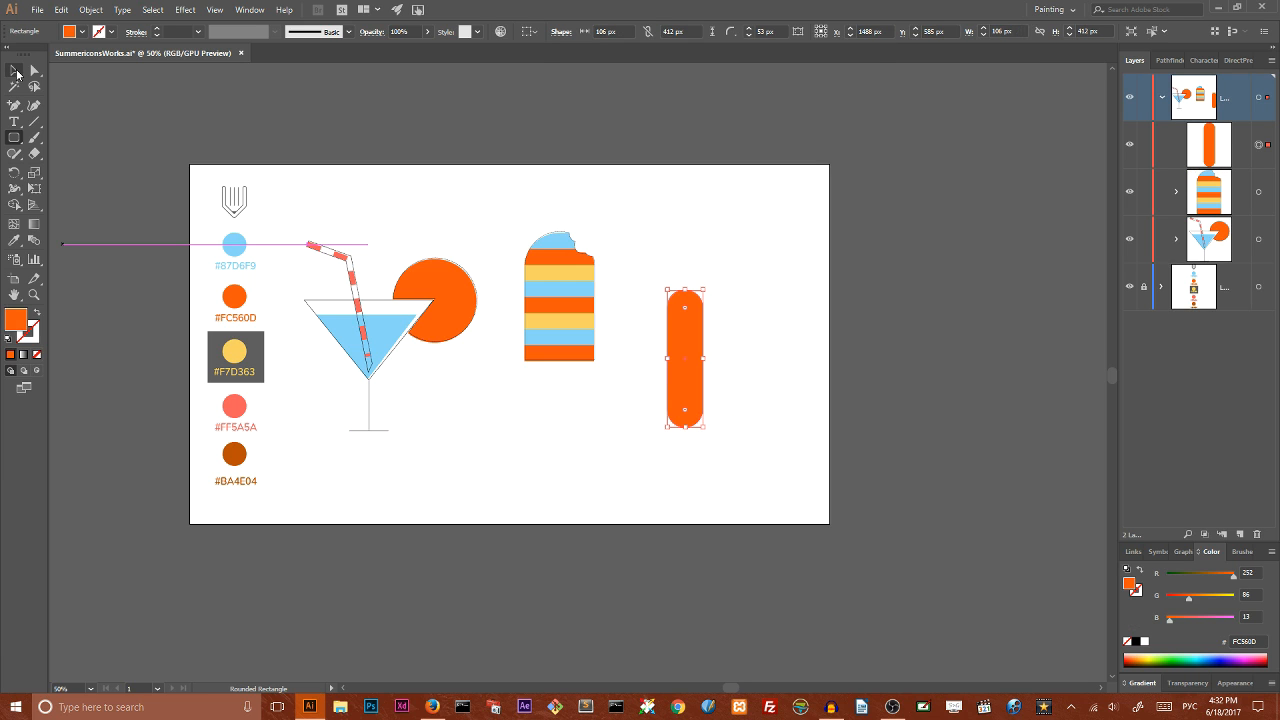
# Step: Give the rounded rectangle the cocktail glass outline's black stroke and no fill using the Eyedropper
pyautogui.click(14, 70)
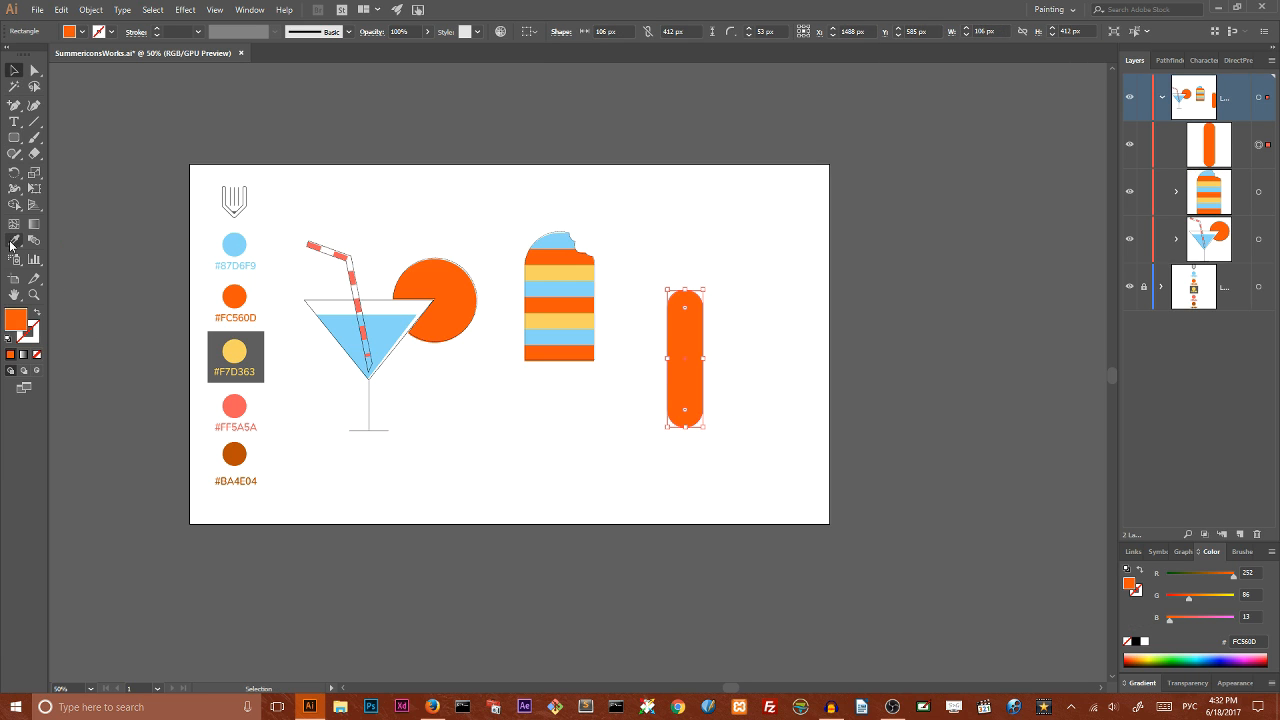
pyautogui.click(14, 240)
pyautogui.click(330, 295)
pyautogui.click(13, 70)
pyautogui.click(13, 70)
pyautogui.click(695, 248)
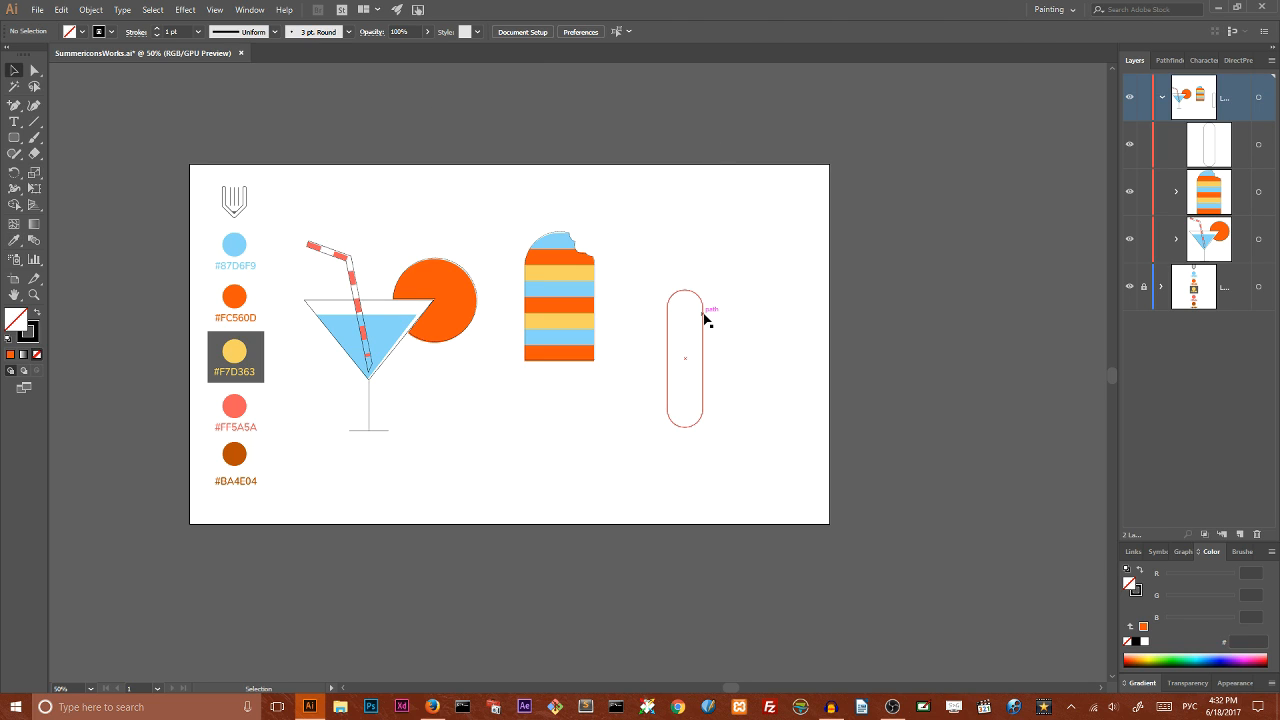
# Step: Narrow the rounded rectangle to about 92 px wide
pyautogui.click(704, 326)
pyautogui.moveTo(707, 357); pyautogui.dragTo(698, 357)
pyautogui.click(739, 325)
pyautogui.click(699, 330)
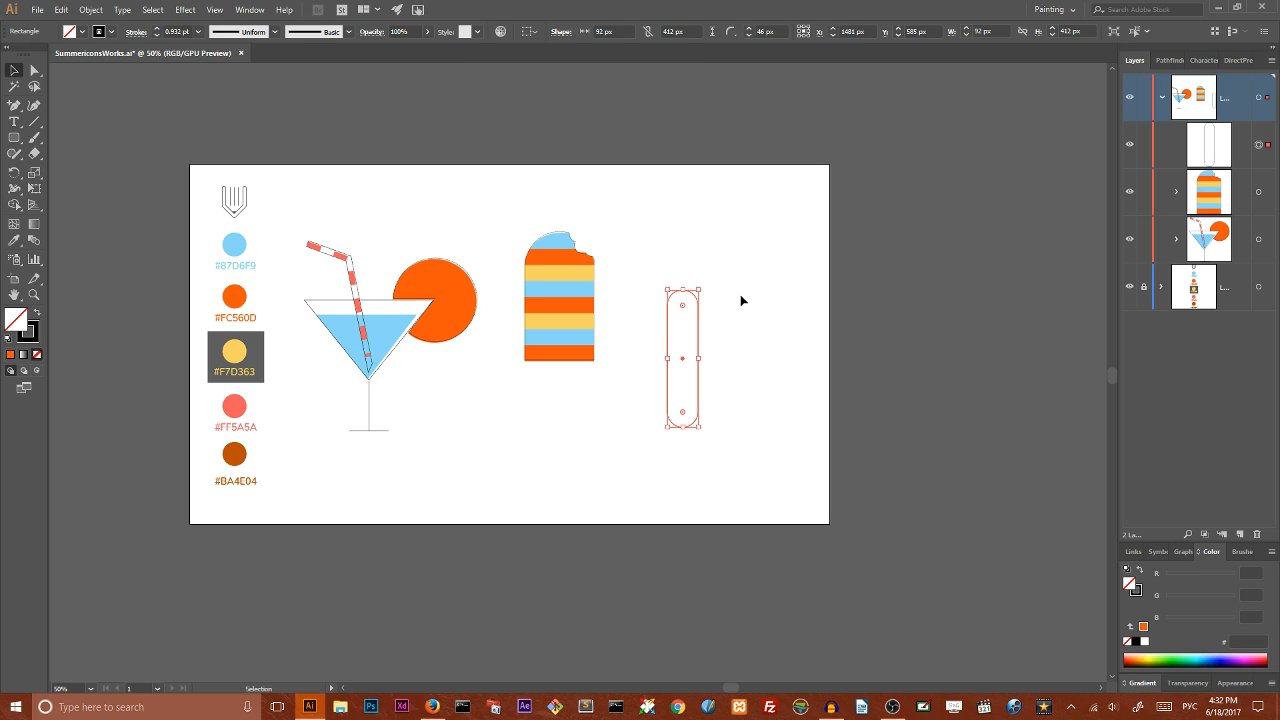
# Step: Paste a copy of the rounded rectangle behind it and fill the copy with the brown #BA4E04 swatch colour
pyautogui.press('a')
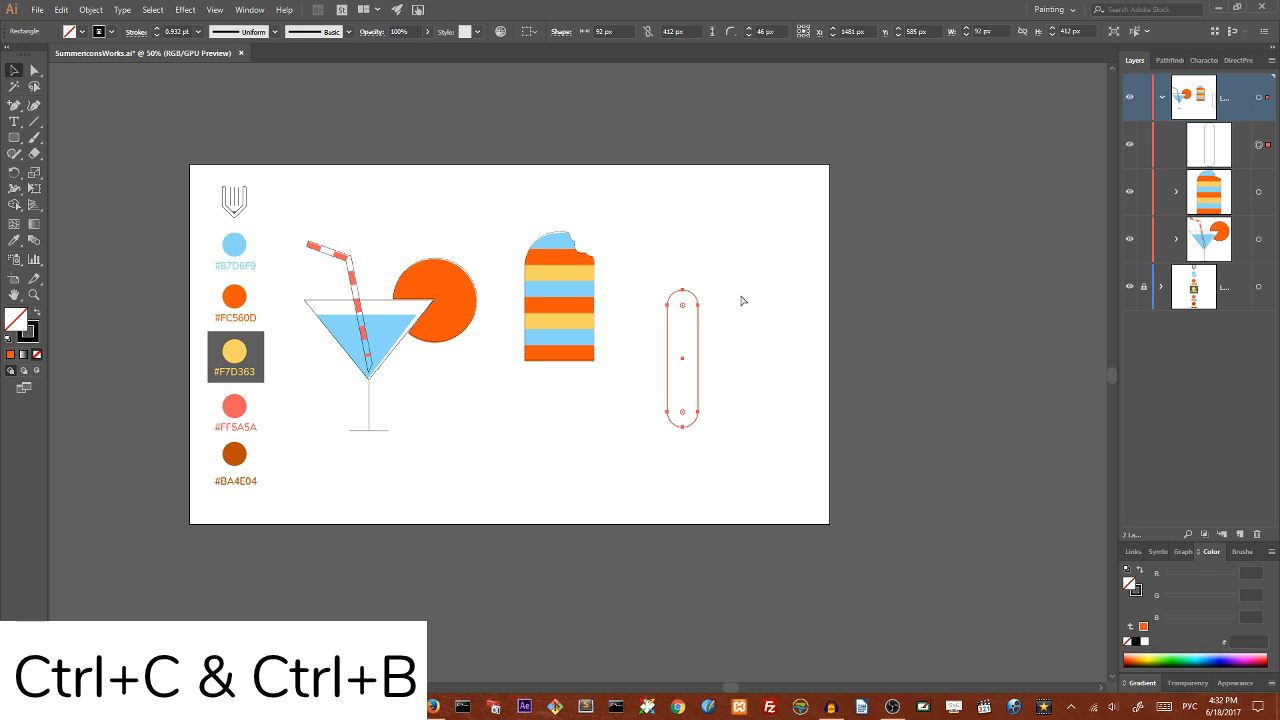
pyautogui.hotkey('ctrl', 'c')
pyautogui.hotkey('ctrl', 'b')
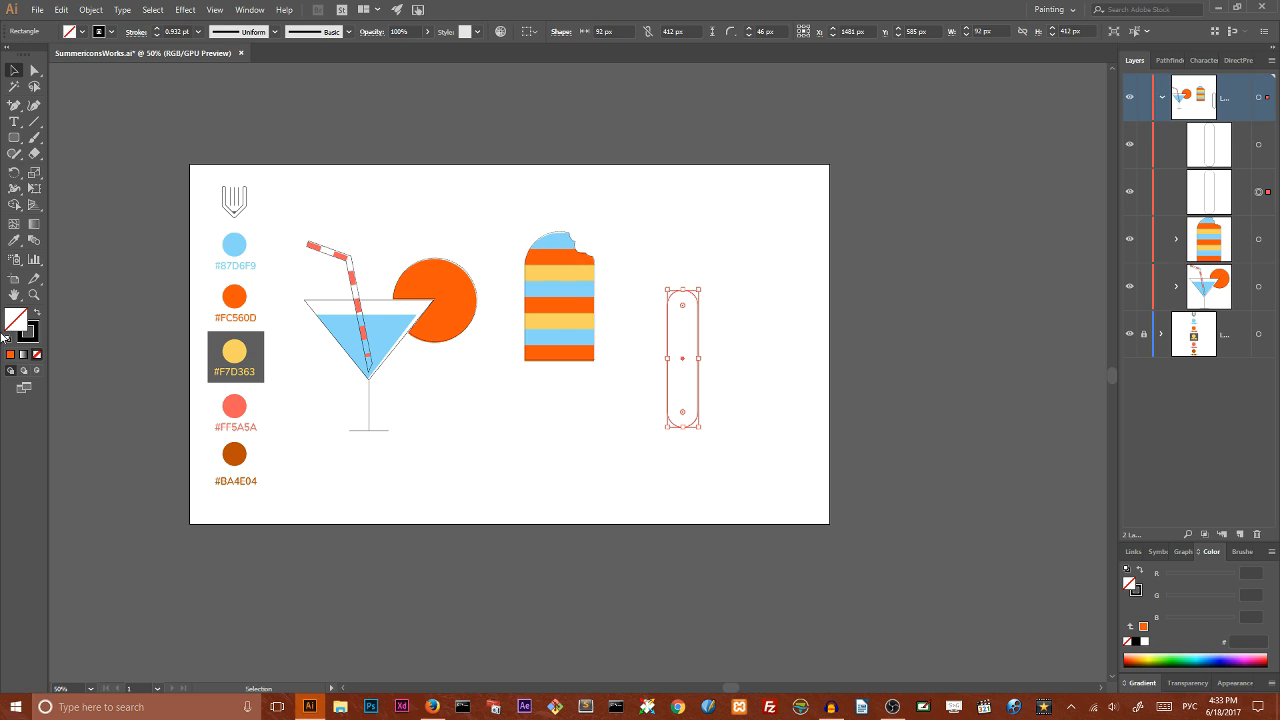
pyautogui.click(13, 241)
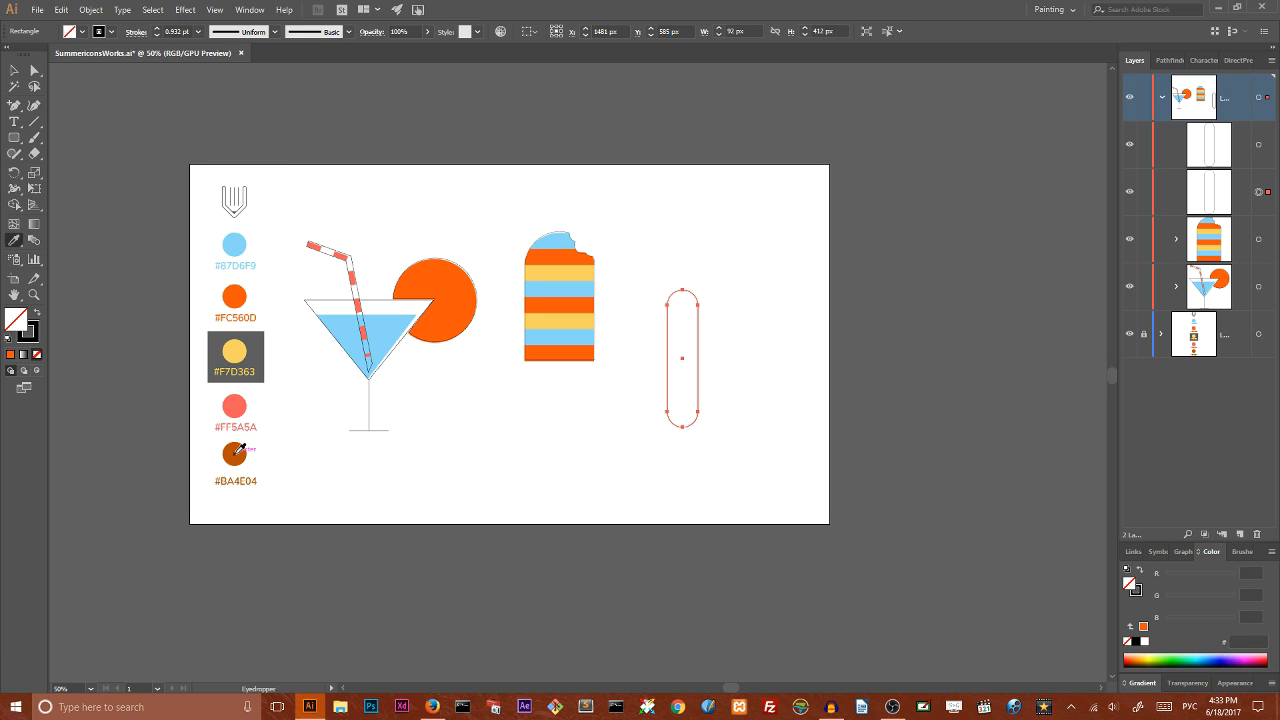
pyautogui.click(236, 452)
pyautogui.click(14, 71)
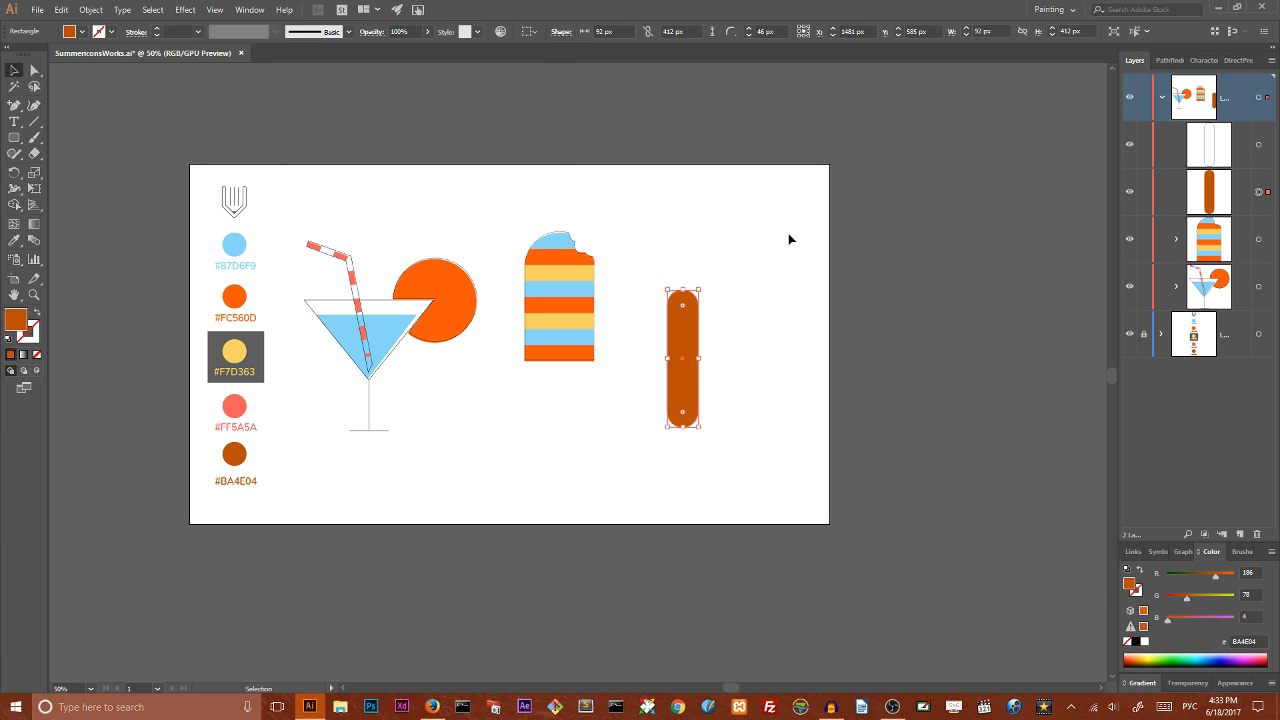
# Step: Nudge the brown copy slightly left and down from its outline and group the two as the stick
pyautogui.press('Left')
pyautogui.press('Left')
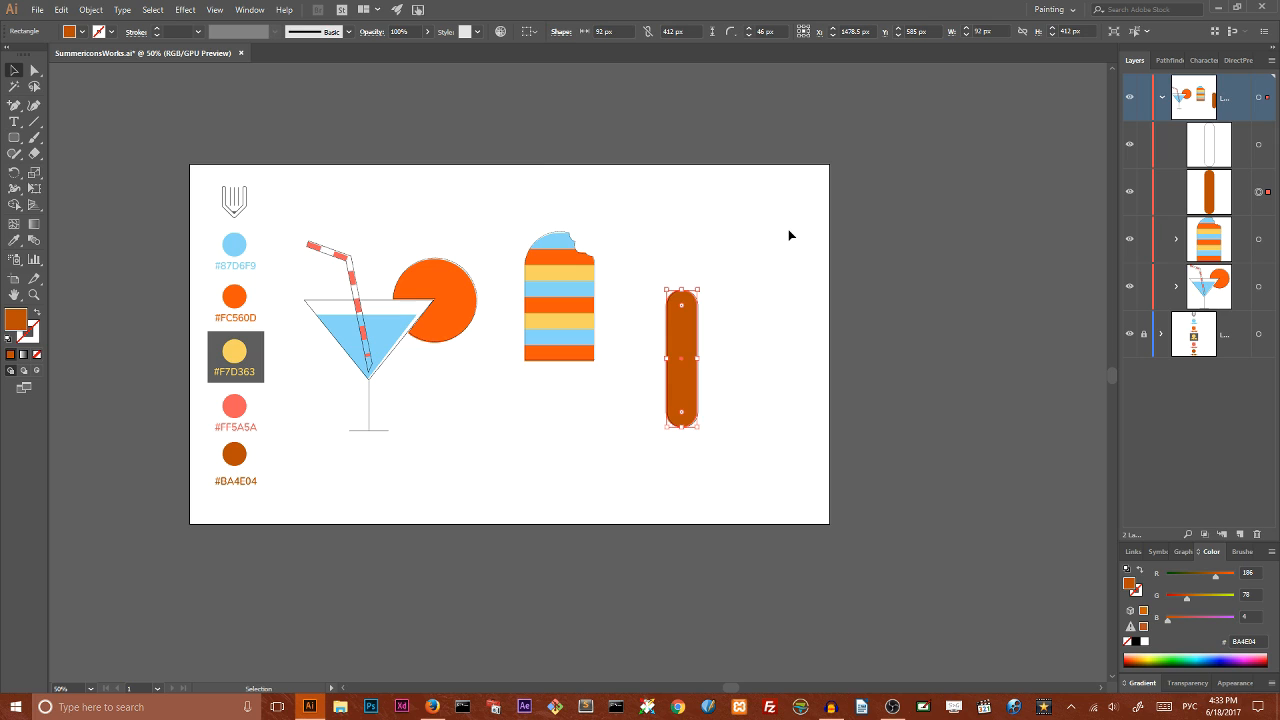
pyautogui.press('Down')
pyautogui.press('Down')
pyautogui.press('Down')
pyautogui.press('Down')
pyautogui.press('Down')
pyautogui.moveTo(640, 243); pyautogui.dragTo(782, 420)
pyautogui.rightClick(692, 330)
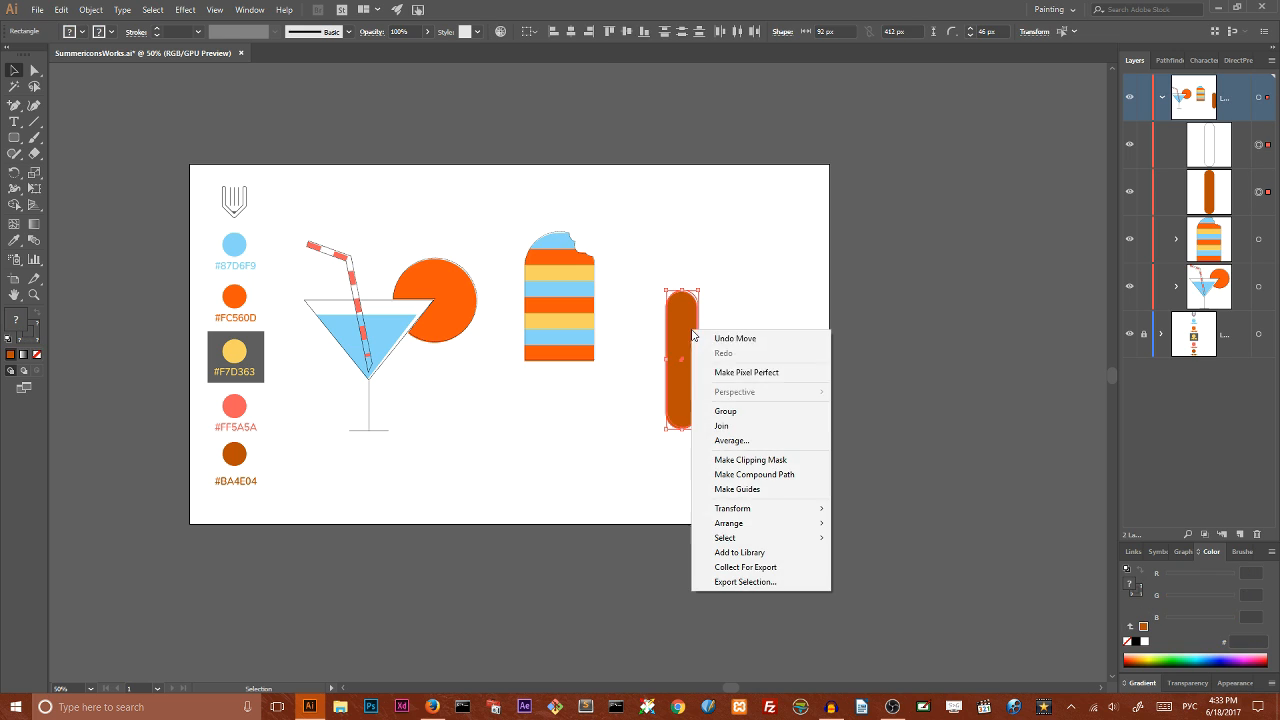
pyautogui.click(737, 429)
# Step: Scale the stick down and centre it horizontally over the lower edge of the ice pop
pyautogui.moveTo(699, 291); pyautogui.dragTo(571, 340)
pyautogui.click(714, 322)
pyautogui.click(562, 380)
pyautogui.moveTo(516, 208); pyautogui.dragTo(663, 426)
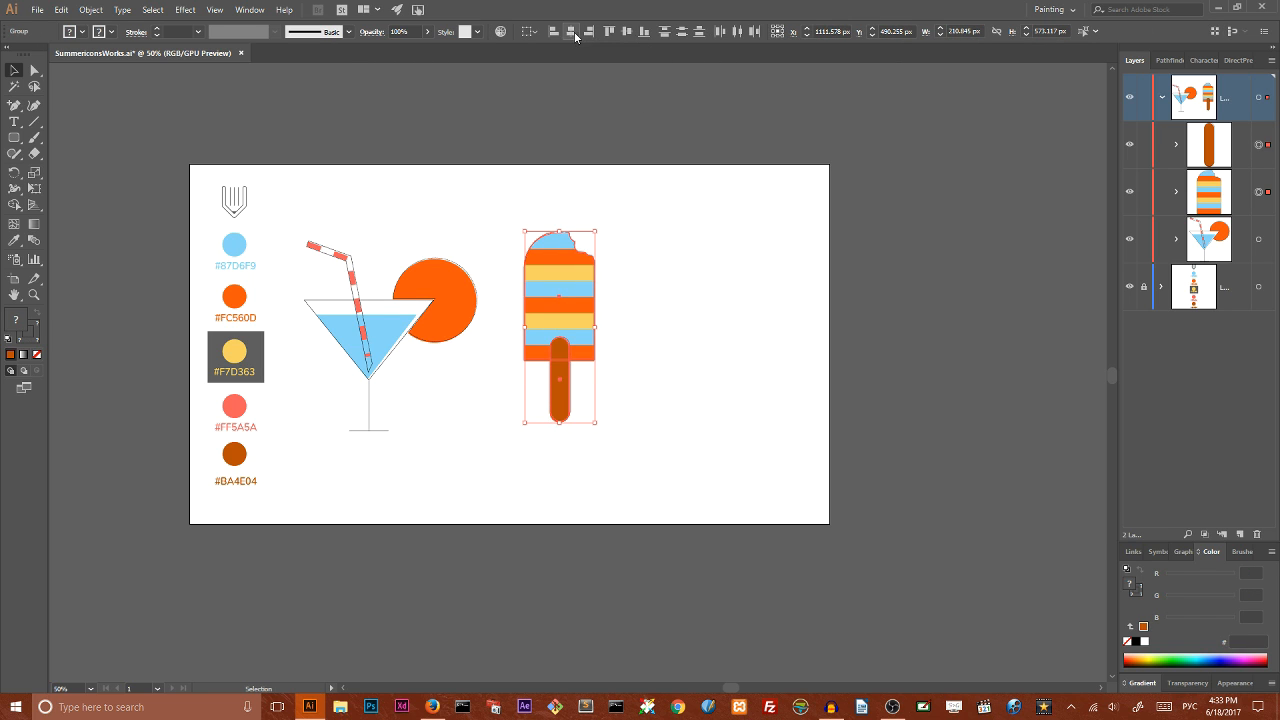
# Step: Centre the stick horizontally on the ice pop and send it behind the striped body
pyautogui.click(574, 34)
pyautogui.click(643, 200)
pyautogui.click(560, 395)
pyautogui.press('a')
pyautogui.press('ctrl')
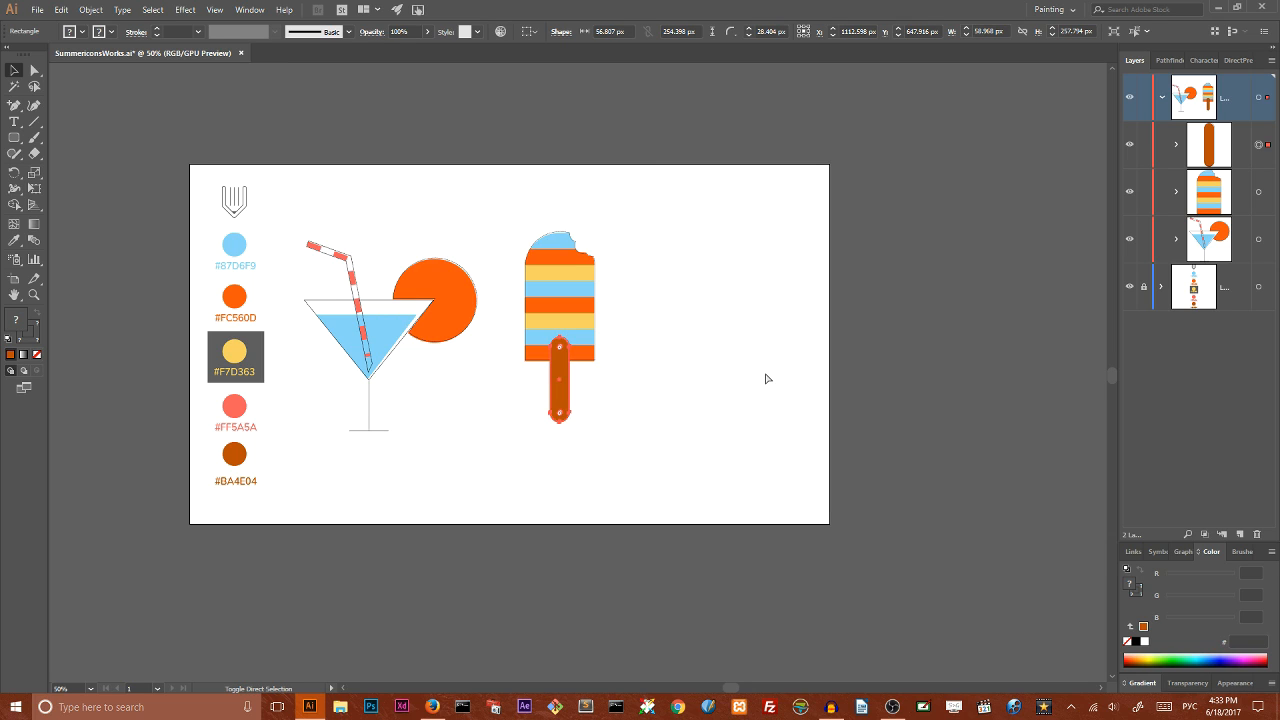
pyautogui.hotkey('ctrl', 'shift', '[')
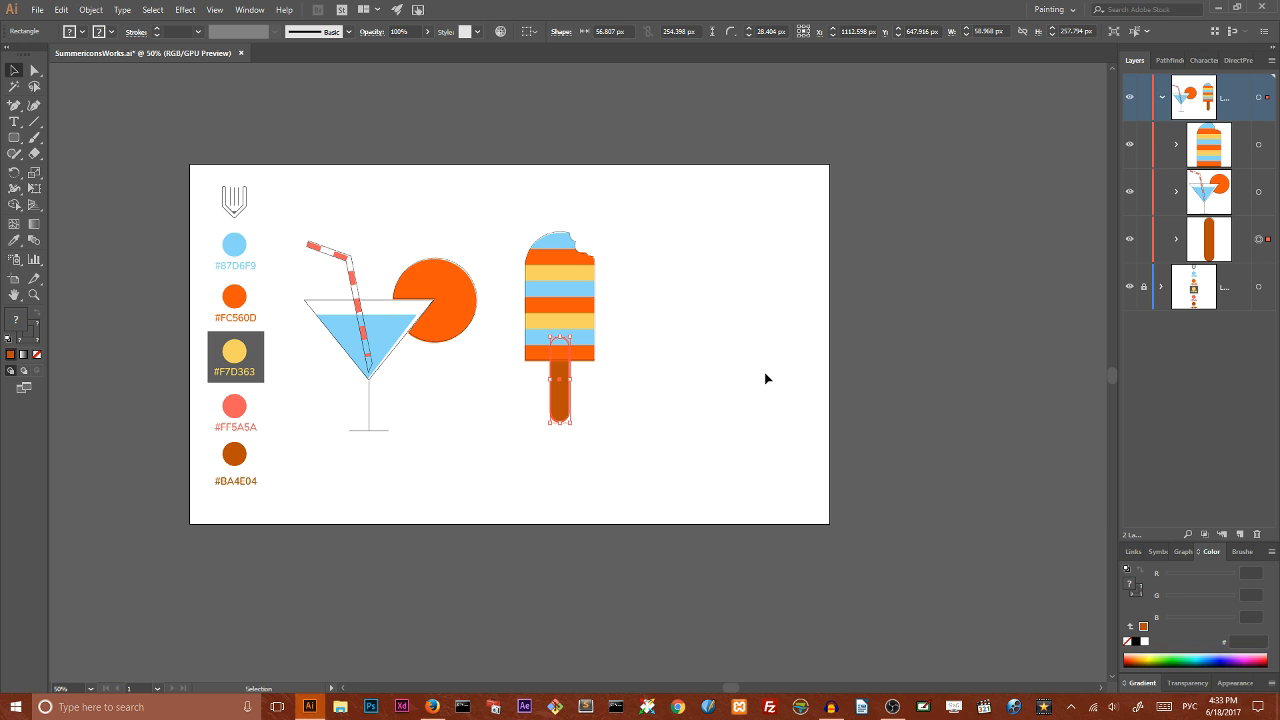
# Step: Group the ice pop with its stick and move the group slightly left and down
pyautogui.moveTo(511, 186); pyautogui.dragTo(646, 462)
pyautogui.rightClick(534, 264)
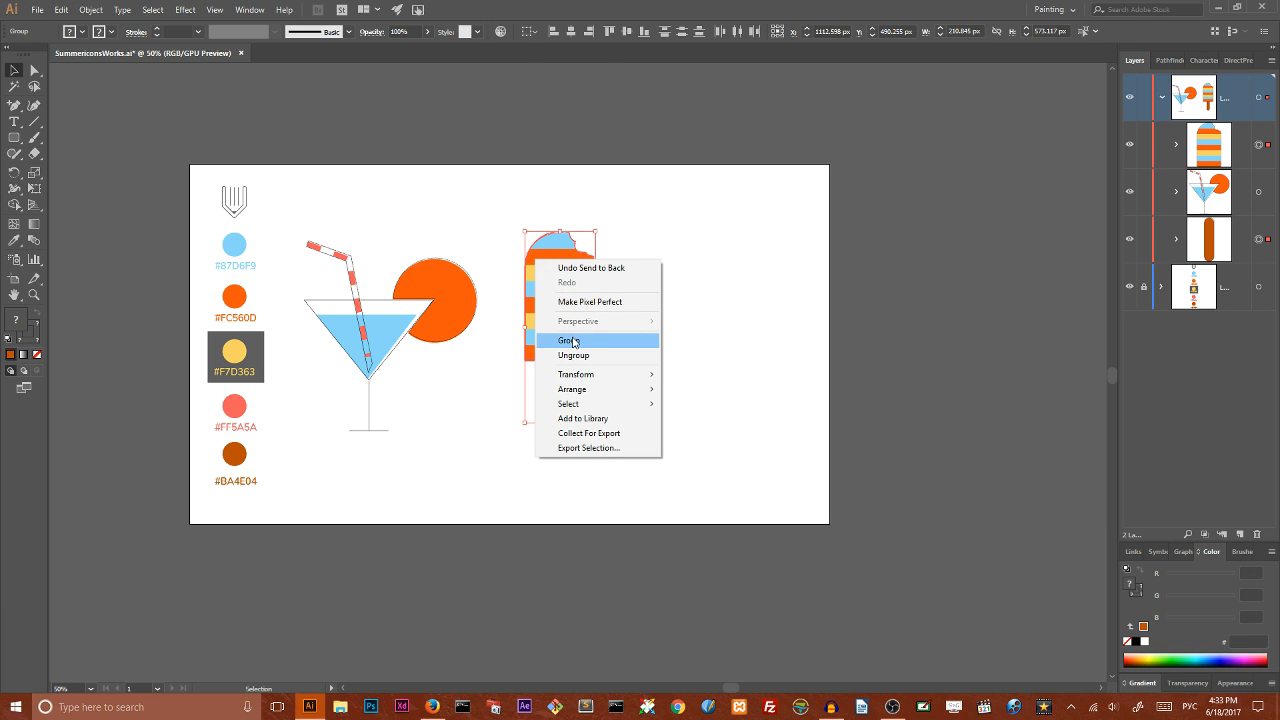
pyautogui.click(568, 337)
pyautogui.moveTo(562, 272); pyautogui.dragTo(579, 314)
pyautogui.click(661, 260)
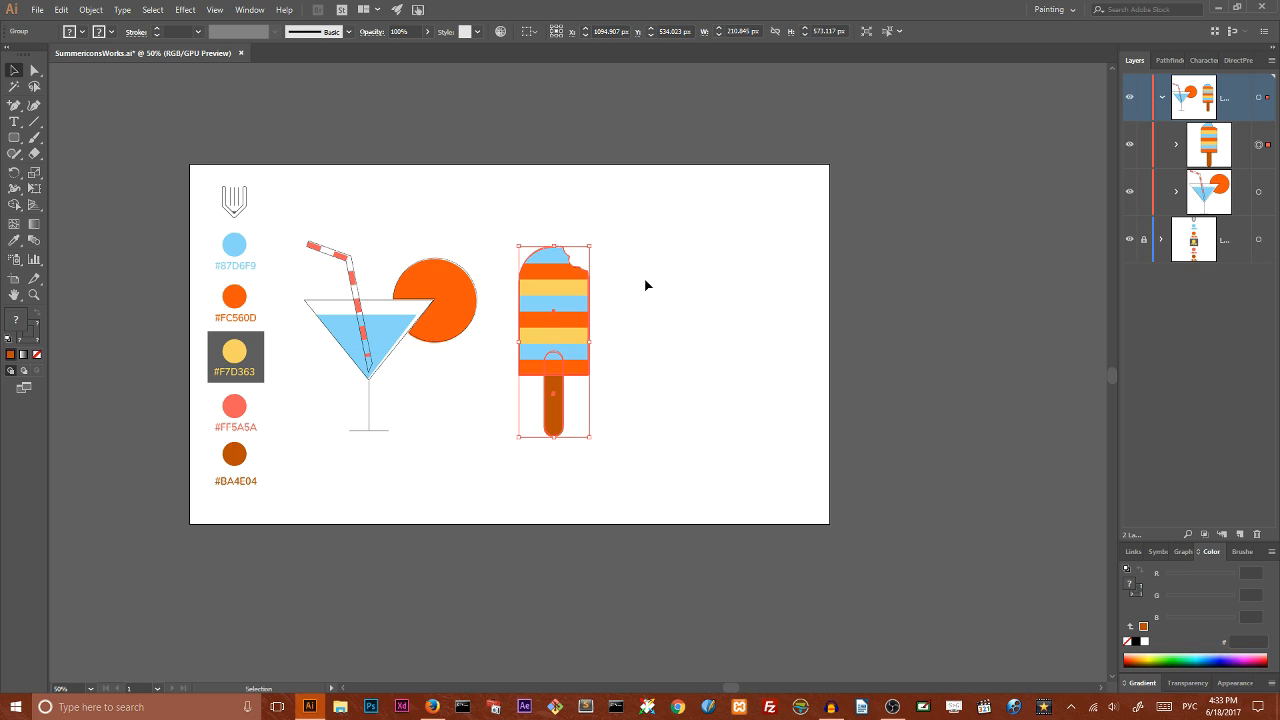
# Step: Draw a circle about 234 px in diameter to the right of the ice pop, with a stroke and no fill
pyautogui.moveTo(14, 137); pyautogui.dragTo(96, 172)
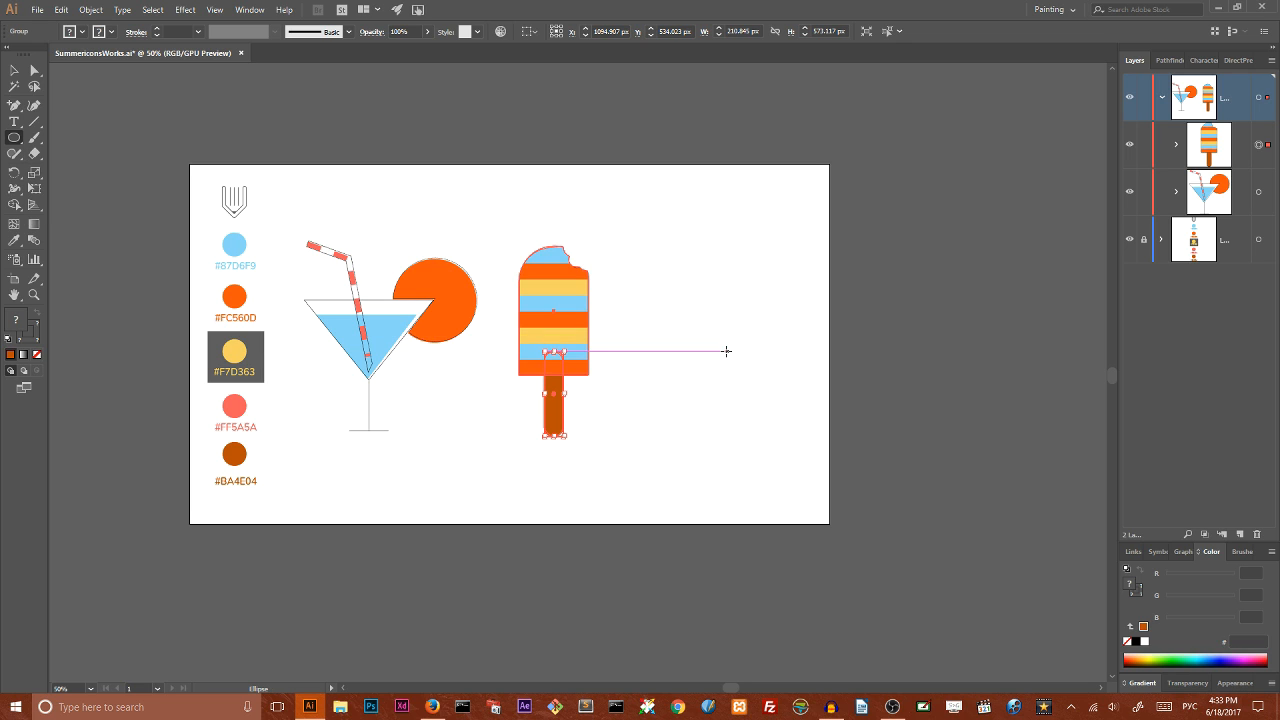
pyautogui.moveTo(727, 344); pyautogui.dragTo(754, 383)
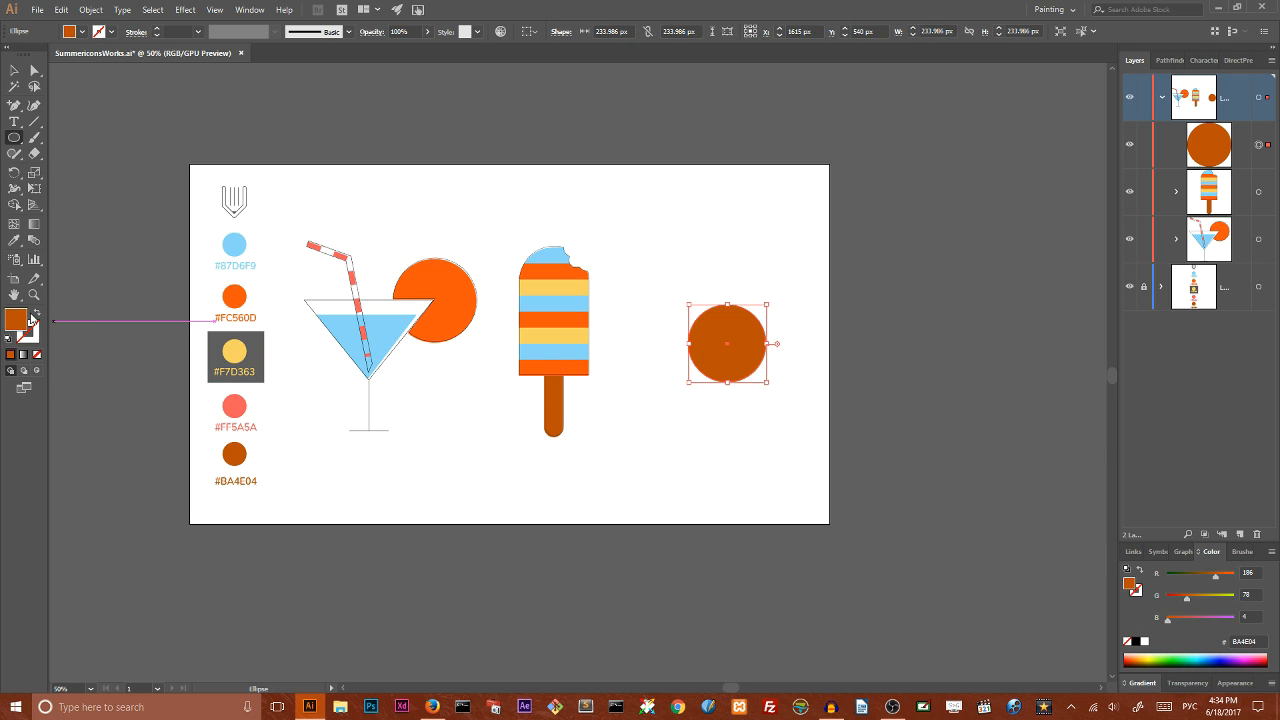
pyautogui.click(37, 313)
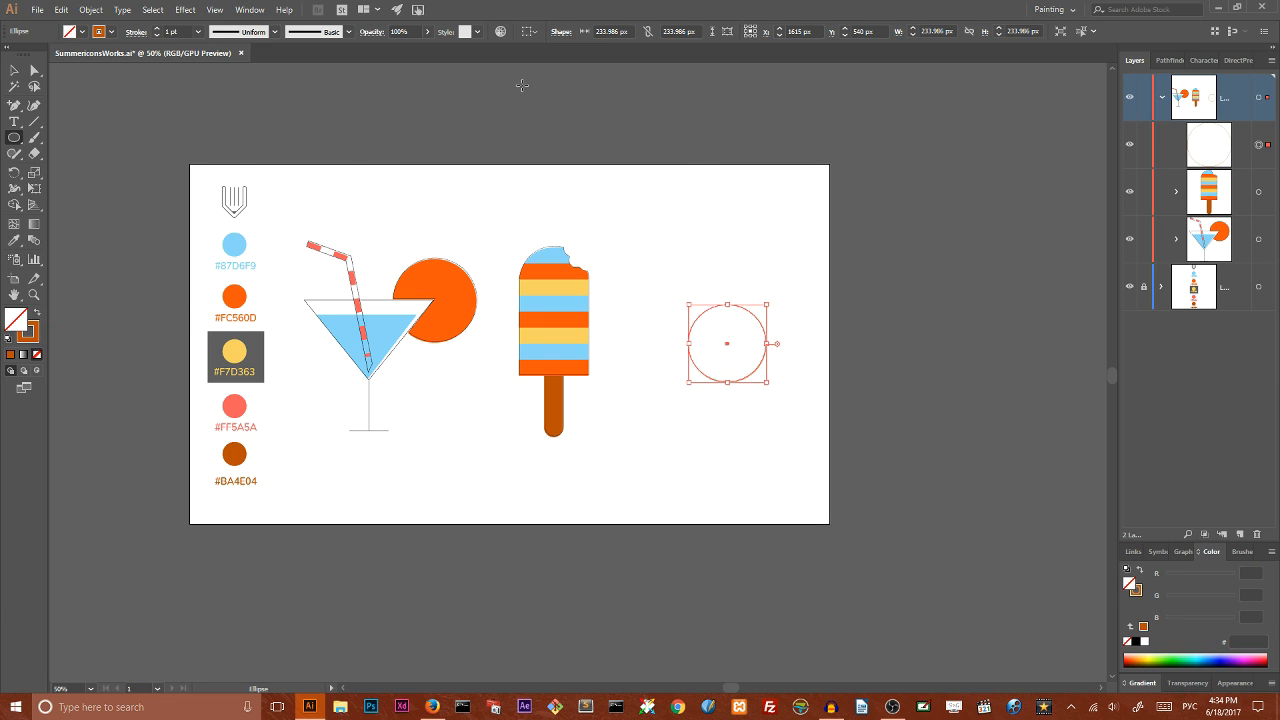
pyautogui.click(25, 66)
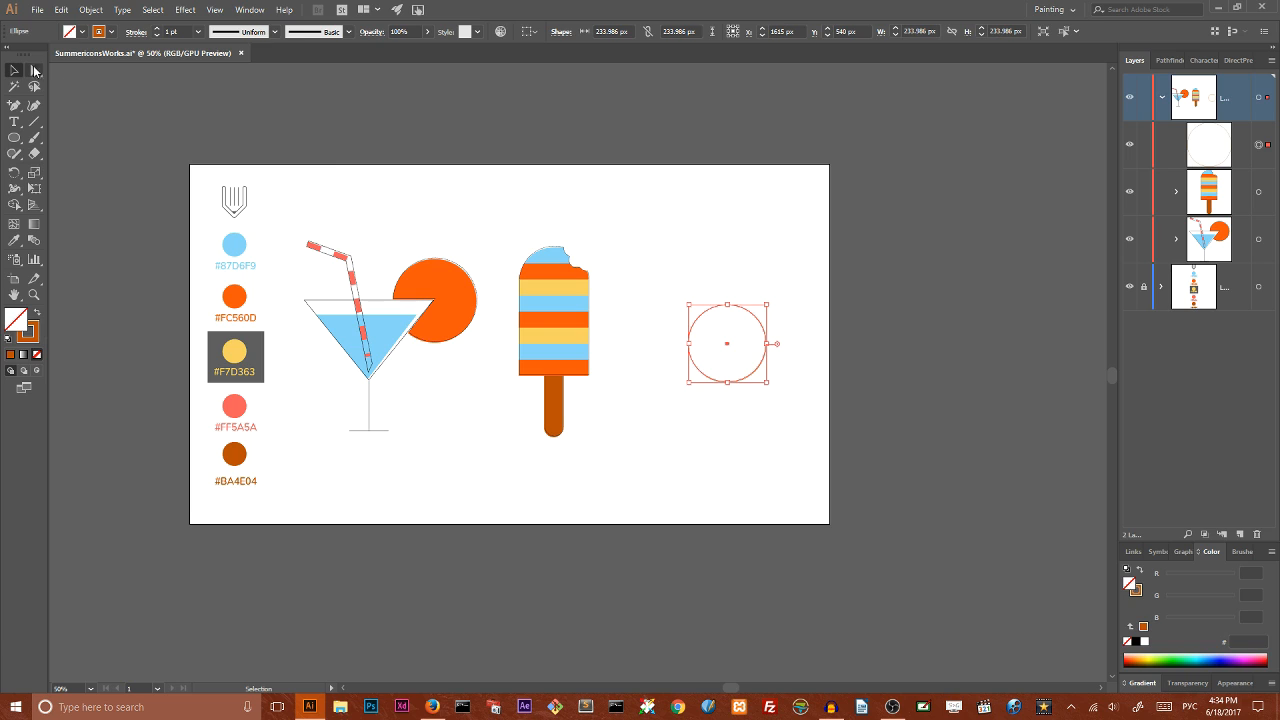
pyautogui.click(718, 244)
pyautogui.moveTo(679, 250); pyautogui.dragTo(726, 366)
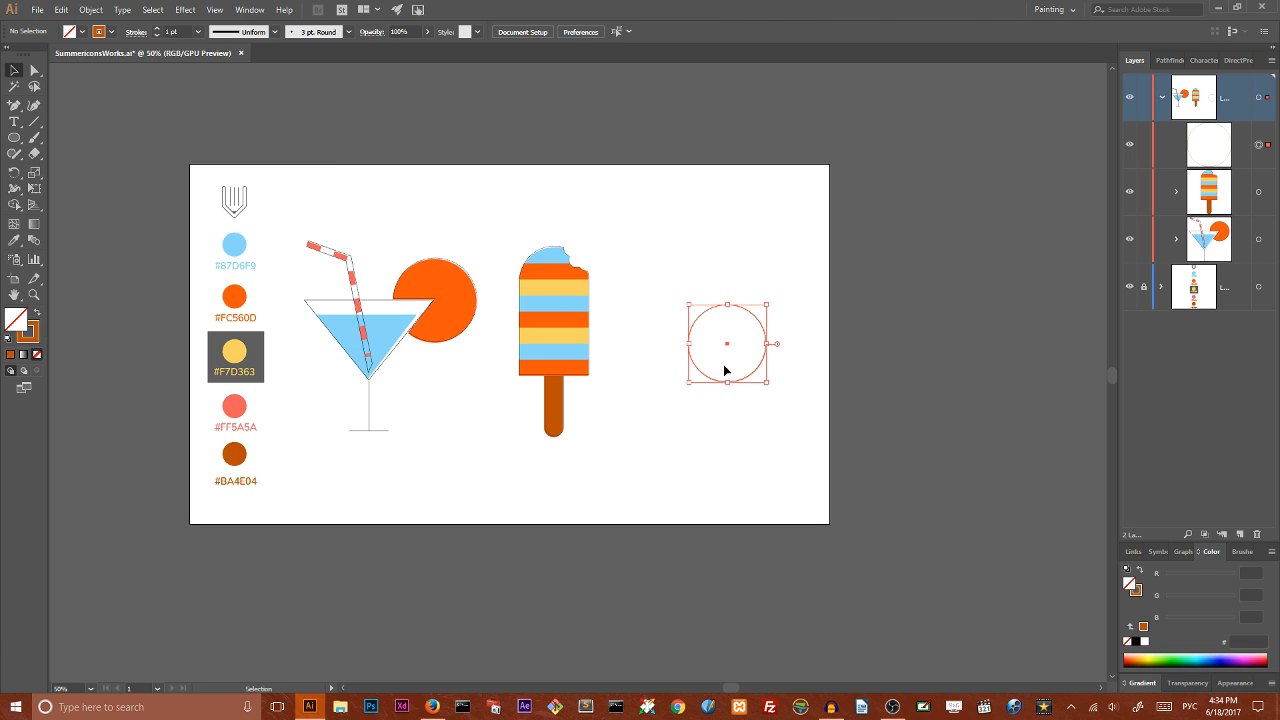
# Step: Sample the coral #FF5A5A swatch for the circle and apply the colour to its stroke, leaving no fill
pyautogui.click(13, 242)
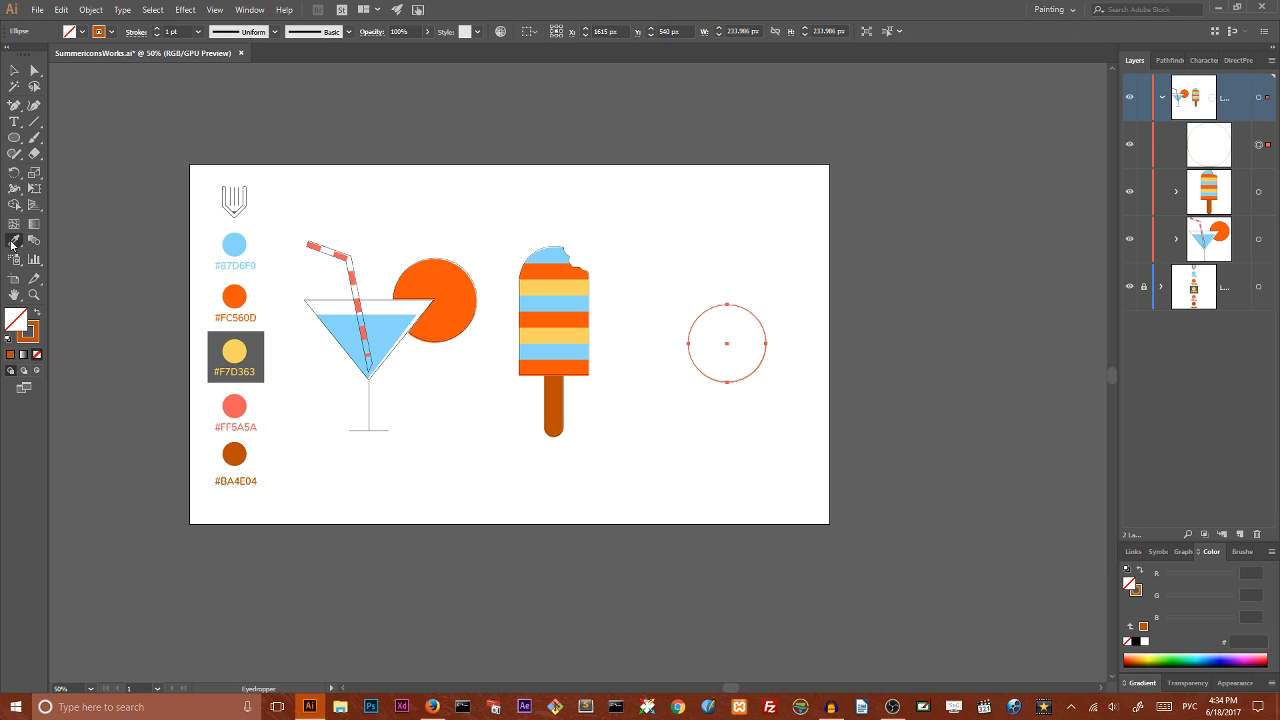
pyautogui.click(236, 405)
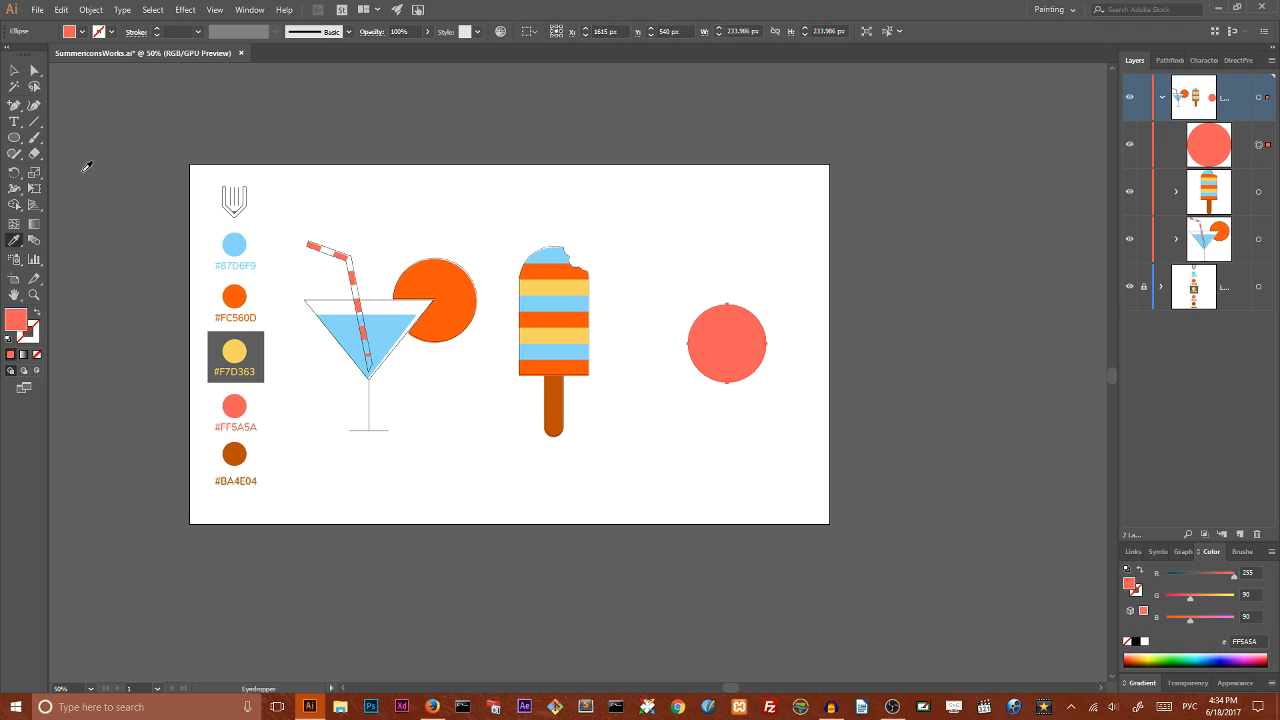
pyautogui.click(14, 70)
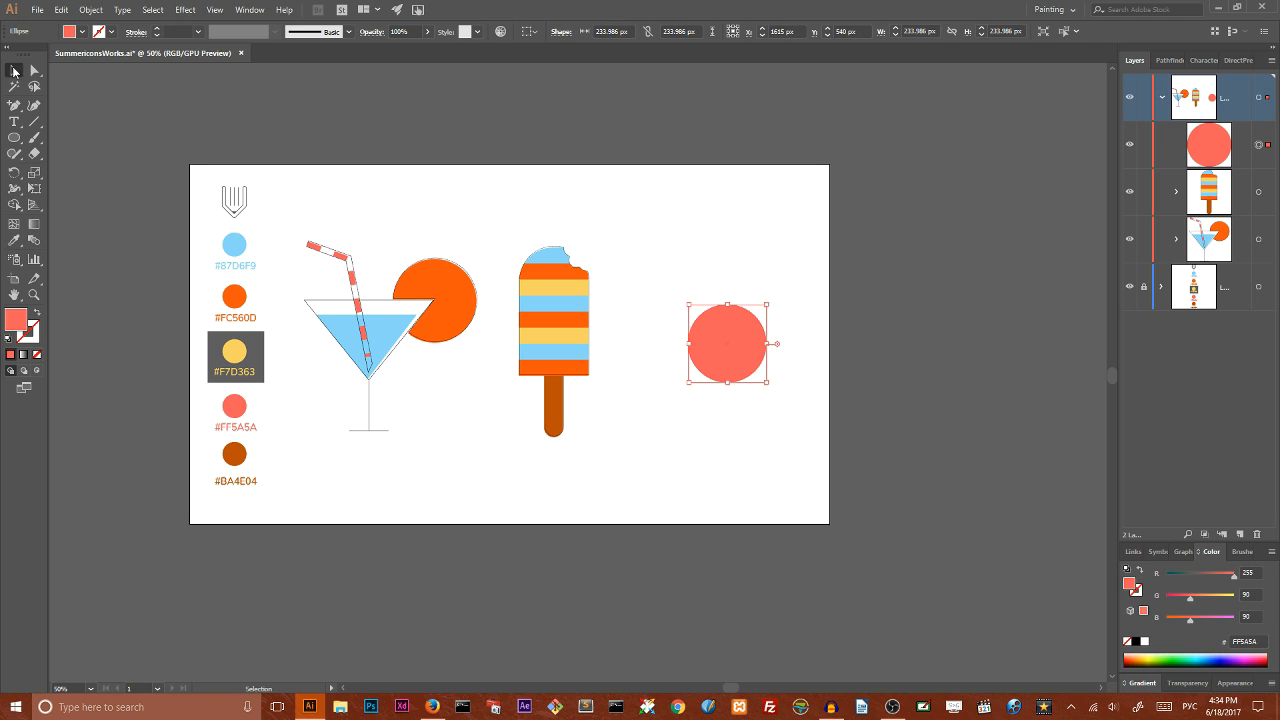
pyautogui.click(36, 314)
# Step: Set the circle's stroke weight to 60 pt
pyautogui.click(156, 31)
pyautogui.click(156, 31)
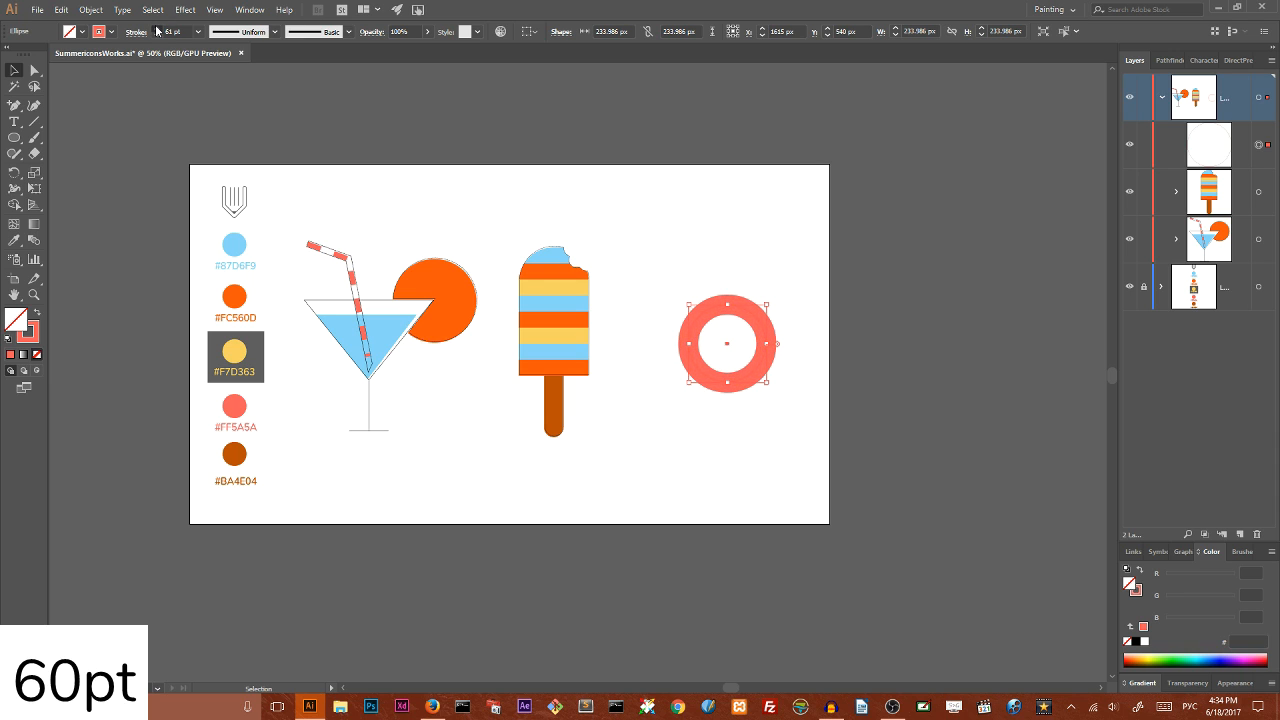
pyautogui.click(156, 31)
pyautogui.click(156, 36)
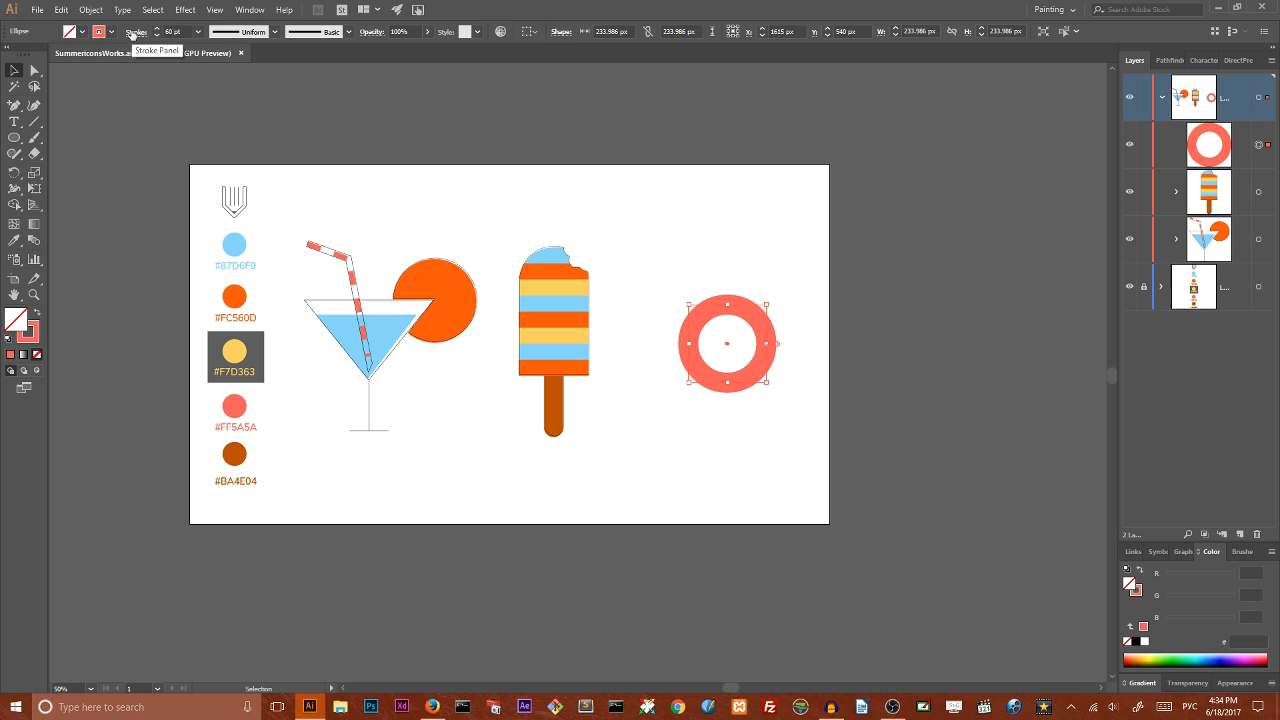
# Step: Make the circle's stroke dashed and raise the dash length until it forms four evenly spaced coral segments
pyautogui.click(133, 33)
pyautogui.click(8, 124)
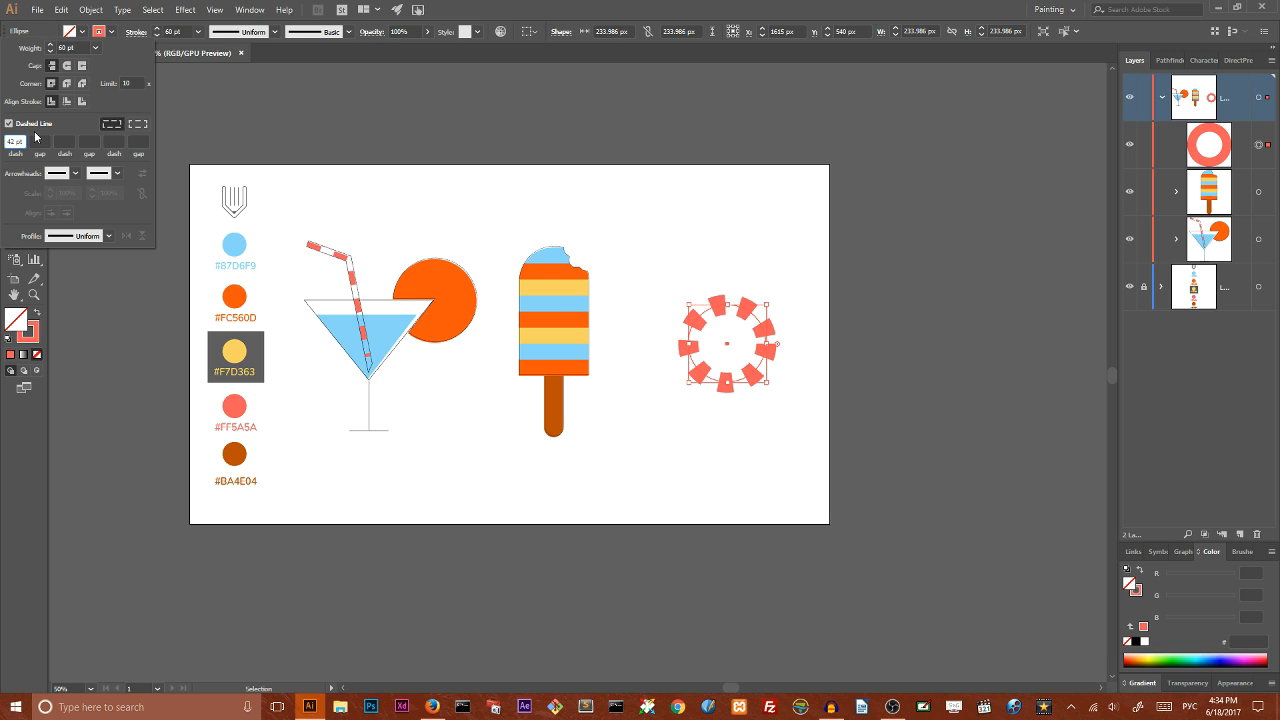
pyautogui.press('Up')
pyautogui.press('Up')
pyautogui.press('Up')
pyautogui.press('Up')
pyautogui.press('Up')
pyautogui.press('Up')
pyautogui.press('Up')
pyautogui.press('Up')
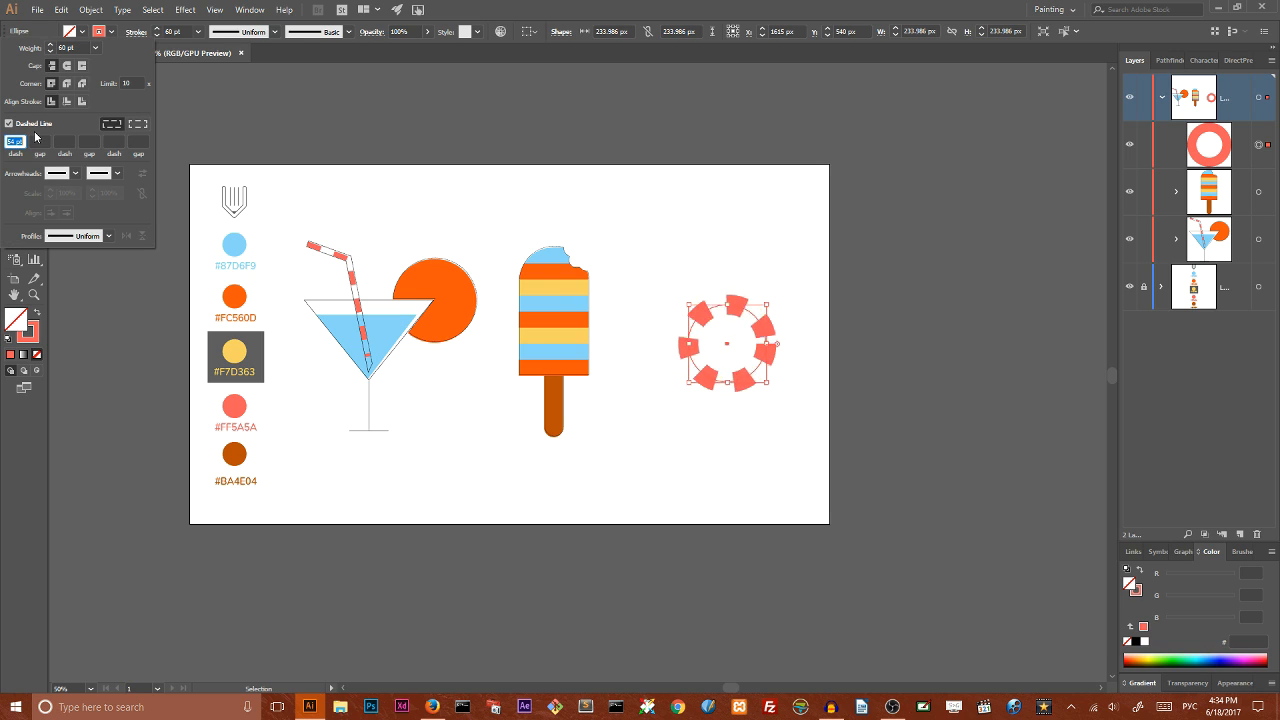
pyautogui.press('Up')
pyautogui.press('Up')
pyautogui.press('Up')
pyautogui.press('Up')
pyautogui.press('Up')
pyautogui.press('Up')
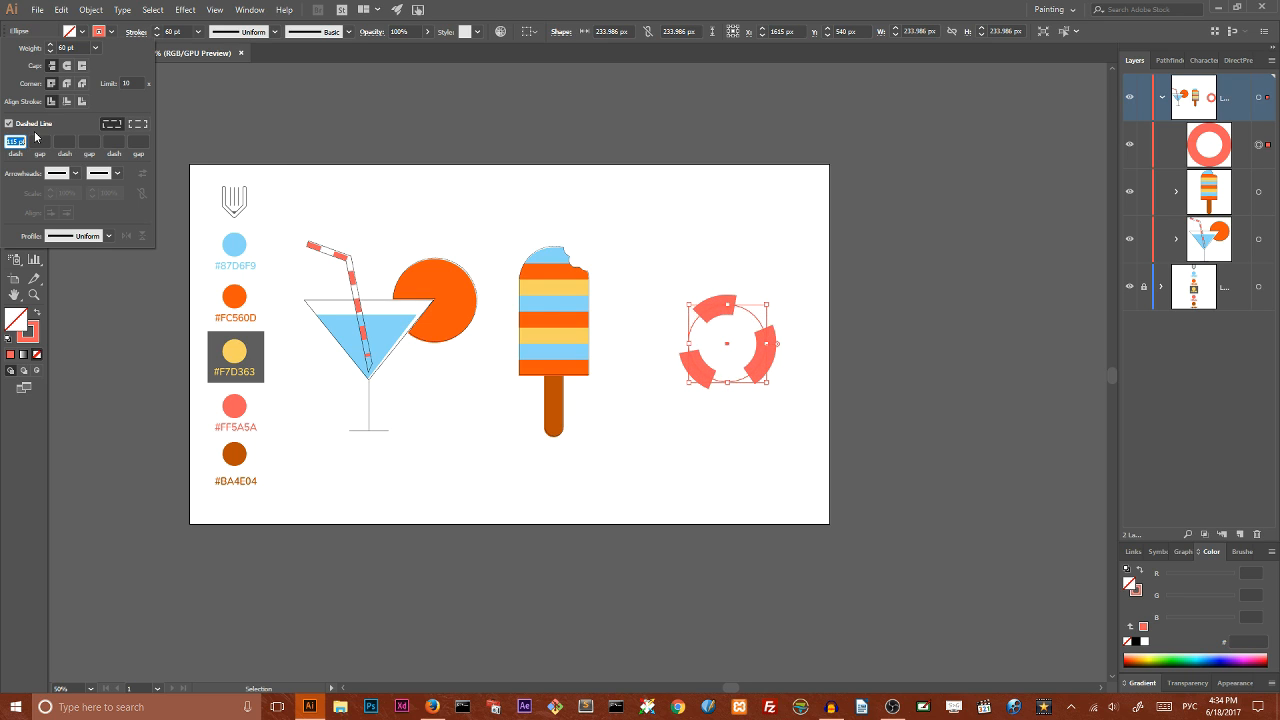
pyautogui.press('Up')
pyautogui.press('Up')
pyautogui.press('Up')
pyautogui.press('Up')
pyautogui.press('Up')
pyautogui.press('Up')
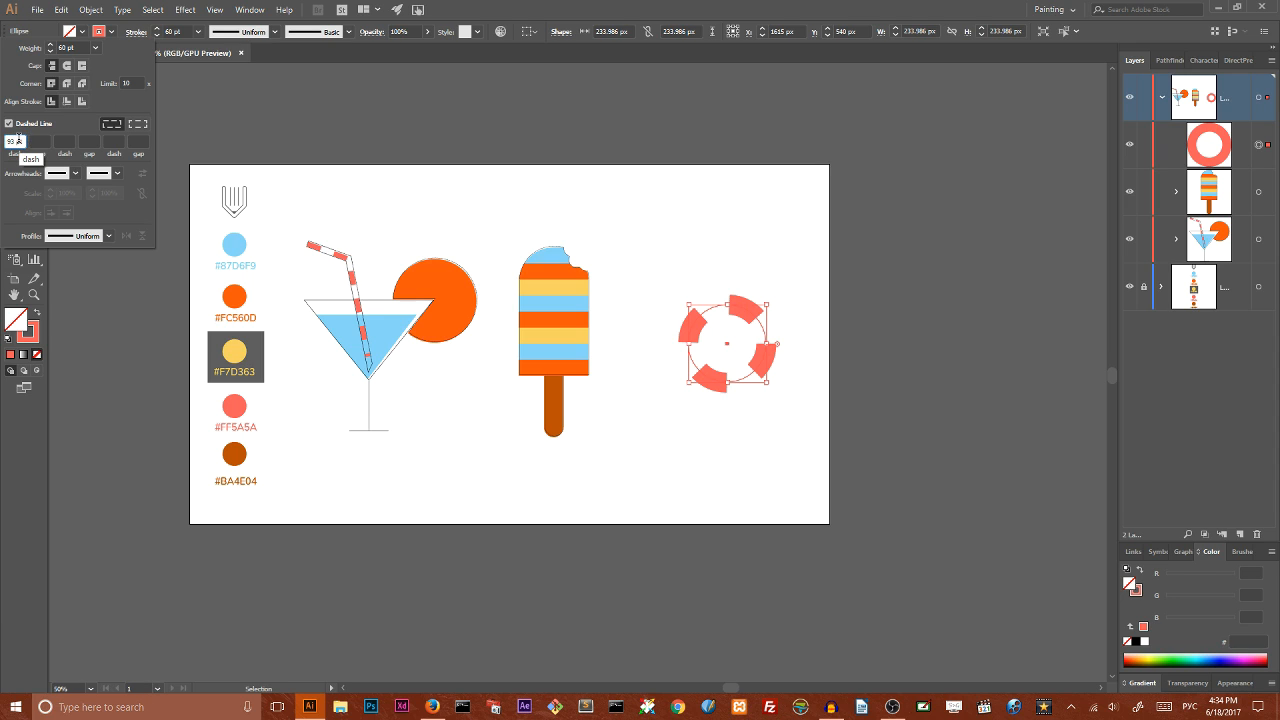
pyautogui.doubleClick(15, 141)
pyautogui.press('Return')
# Step: Paste a copy of the dashed circle in front and swap its fill and stroke twice to reset the stroke to 1 pt
pyautogui.hotkey('ctrl', 'c')
pyautogui.hotkey('ctrl', 'f')
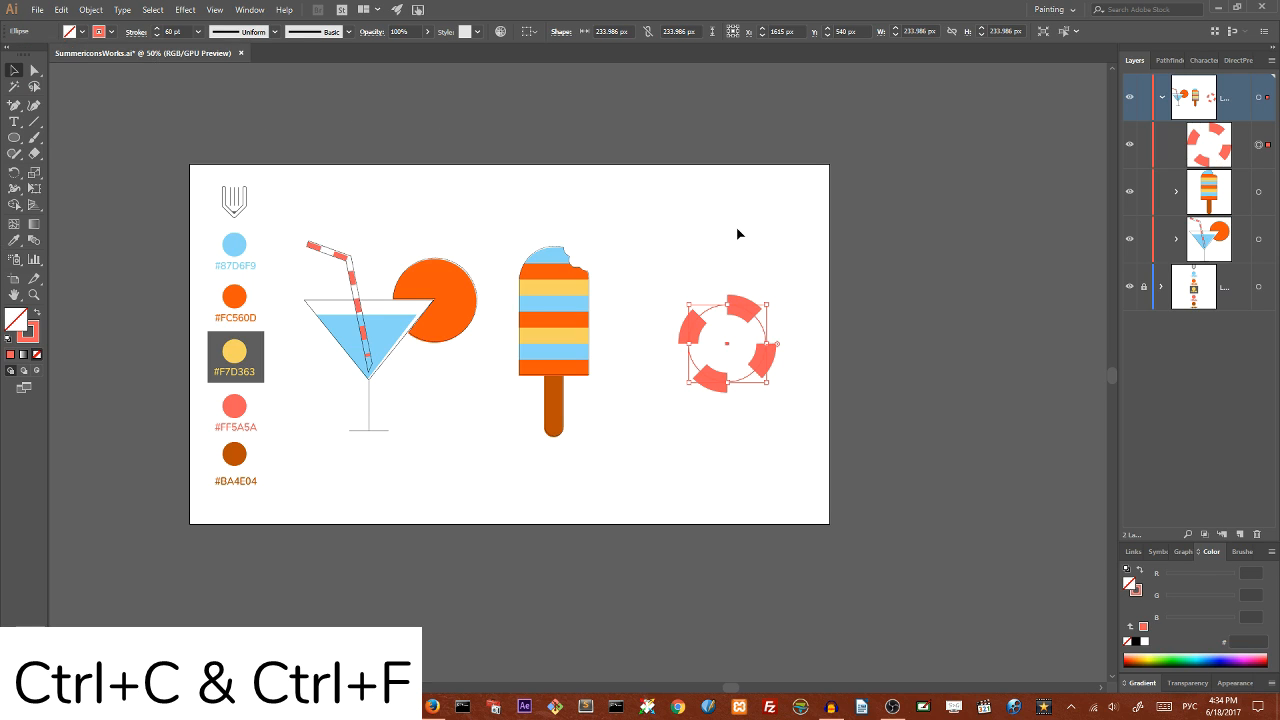
pyautogui.click(737, 234)
pyautogui.click(697, 326)
pyautogui.hotkey('ctrl', 'c')
pyautogui.hotkey('ctrl', 'f')
pyautogui.click(35, 315)
pyautogui.click(35, 315)
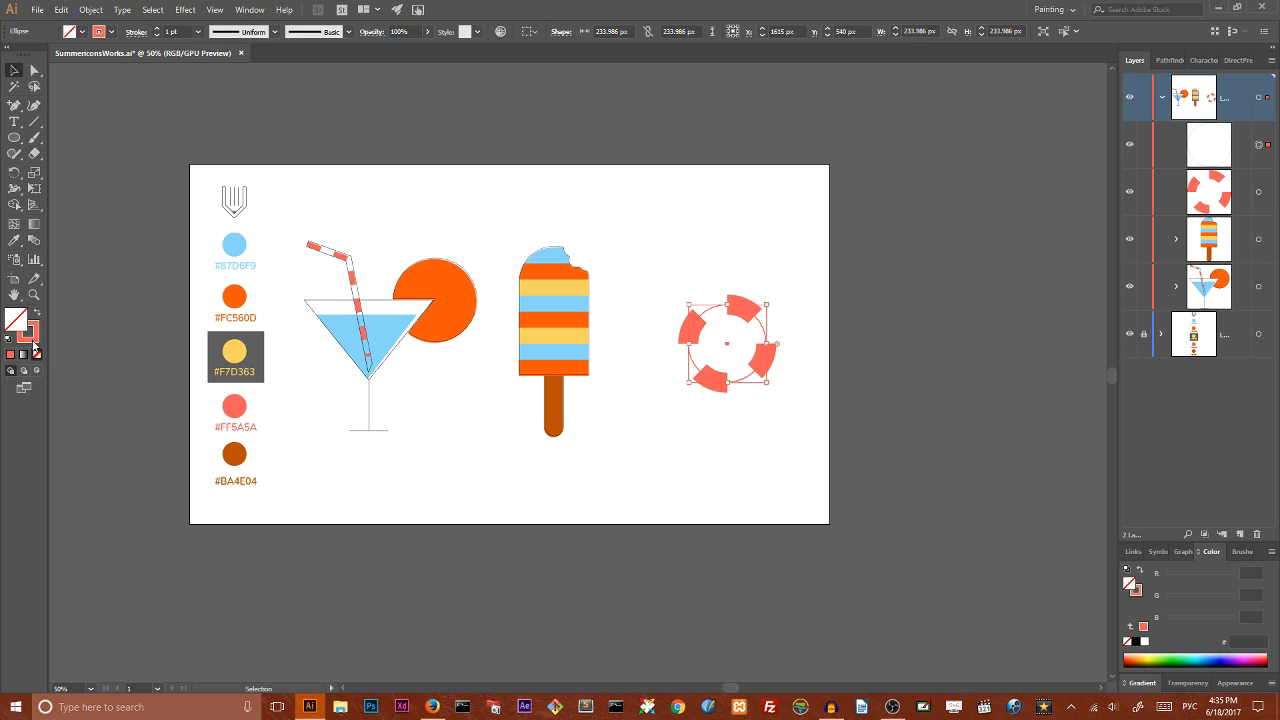
# Step: Set the stroke colour of the front circle to black #000000
pyautogui.click(30, 336)
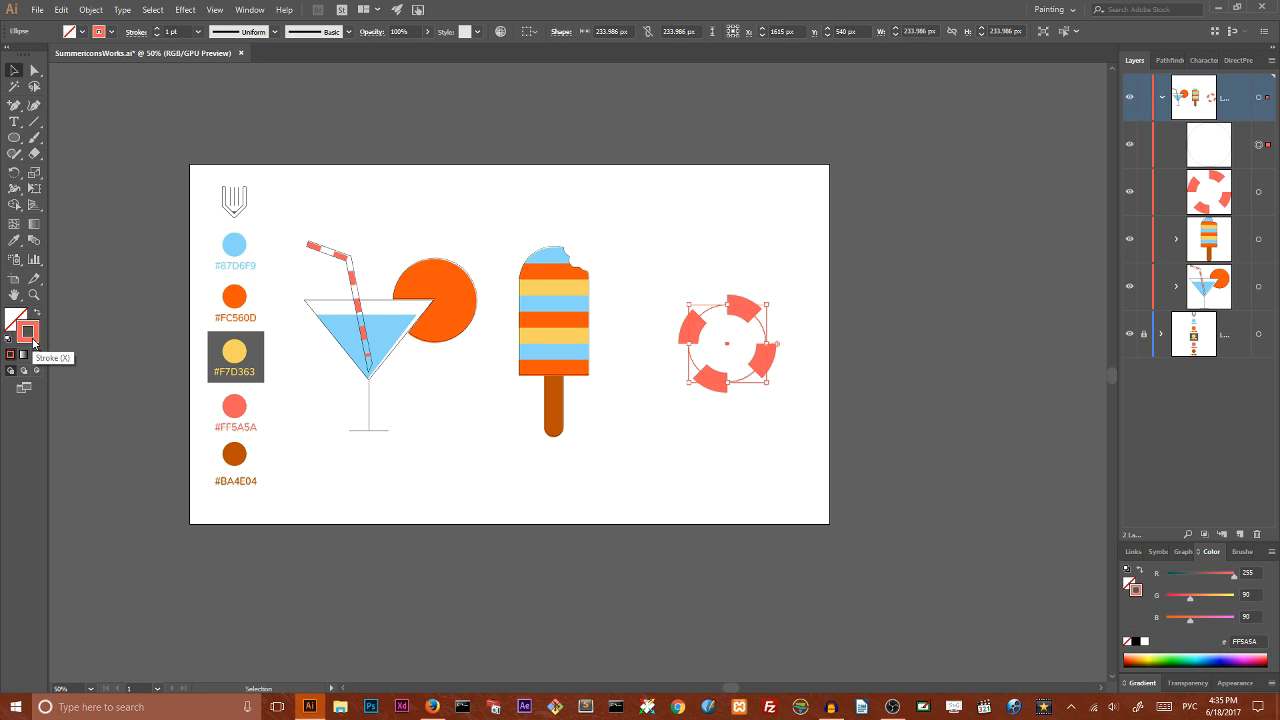
pyautogui.doubleClick(30, 333)
pyautogui.moveTo(142, 341); pyautogui.dragTo(112, 384)
pyautogui.click(445, 216)
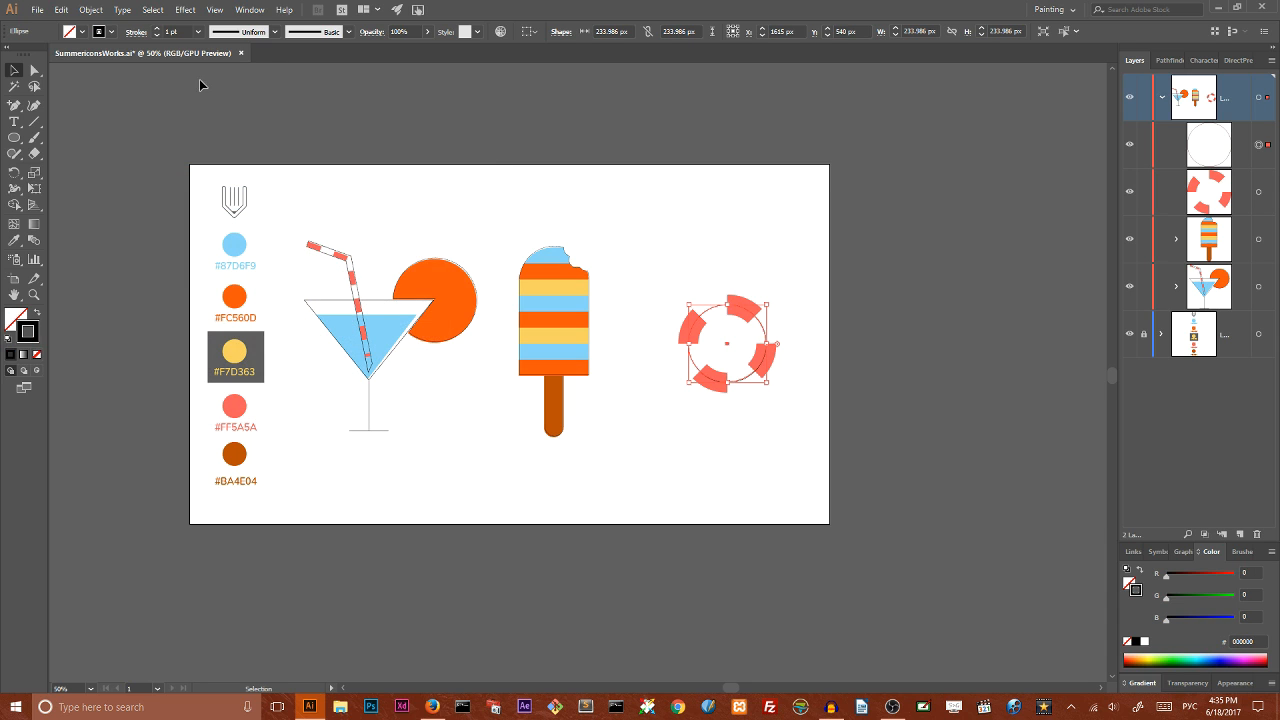
# Step: Increase the black circle's stroke weight until the ring slightly exceeds the width of the coral segments
pyautogui.click(157, 31)
pyautogui.click(157, 31)
pyautogui.click(157, 31)
pyautogui.click(157, 31)
pyautogui.click(157, 31)
pyautogui.click(157, 31)
pyautogui.click(157, 31)
pyautogui.click(157, 31)
pyautogui.click(157, 31)
pyautogui.click(157, 31)
# Step: Apply Outline Stroke to the black ring and swap its fill and stroke to leave a 1 pt black outline
pyautogui.click(91, 9)
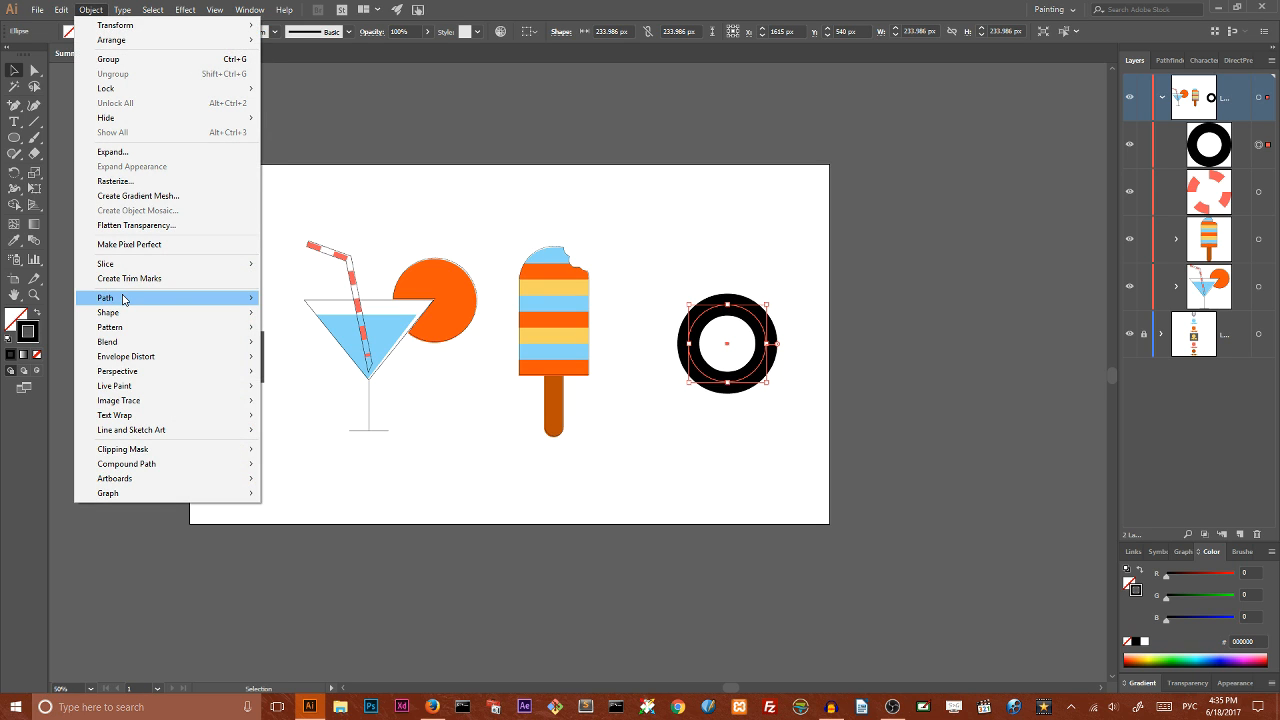
pyautogui.moveTo(124, 297)
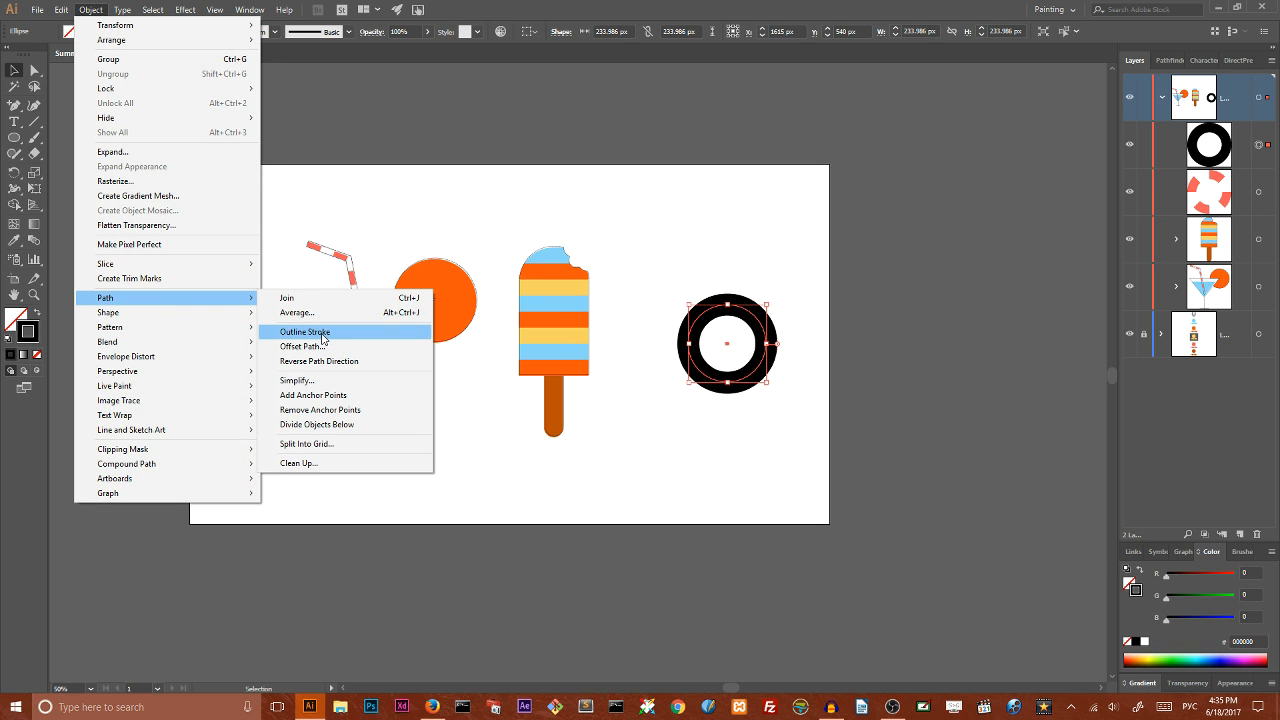
pyautogui.click(37, 313)
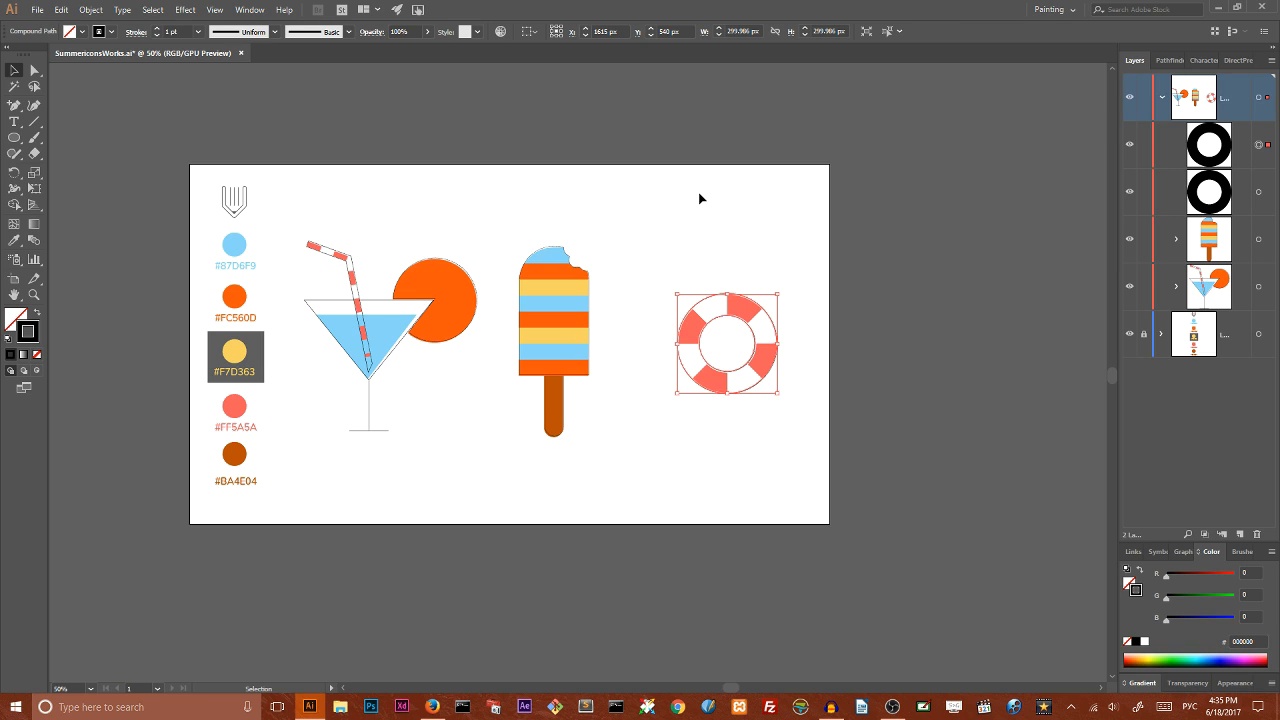
pyautogui.hotkey('ctrl', '1')
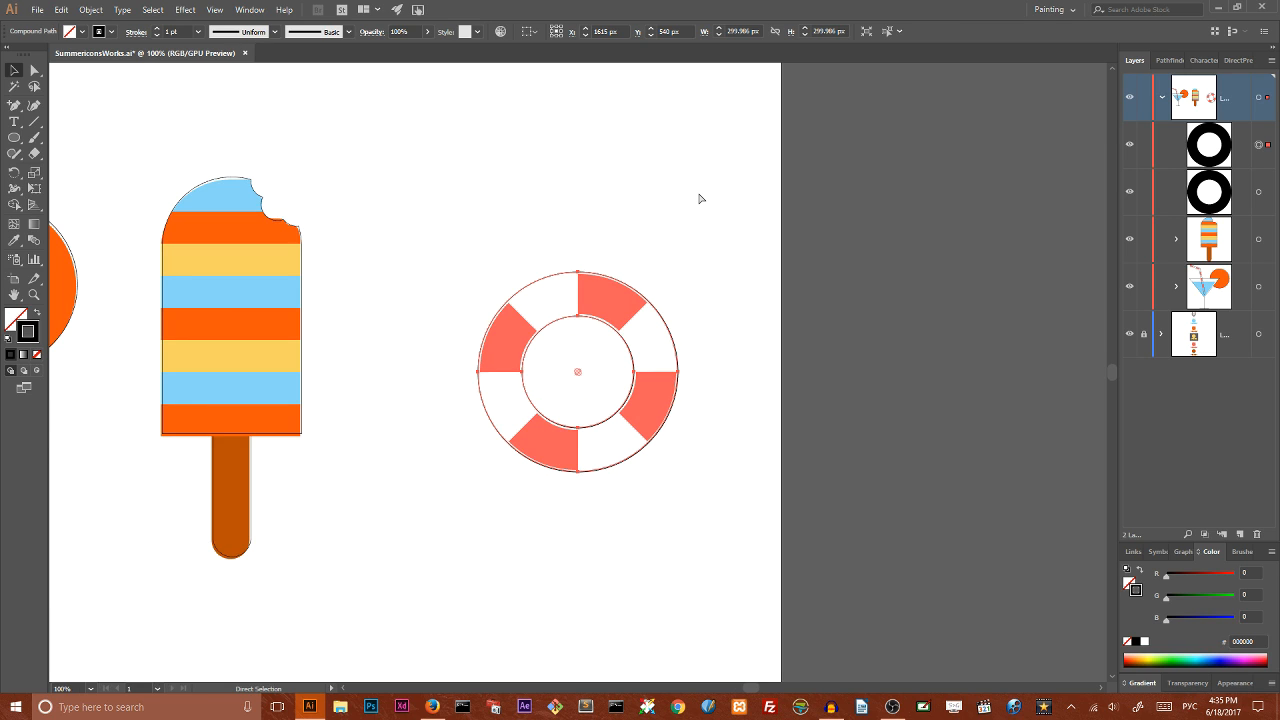
pyautogui.click(676, 210)
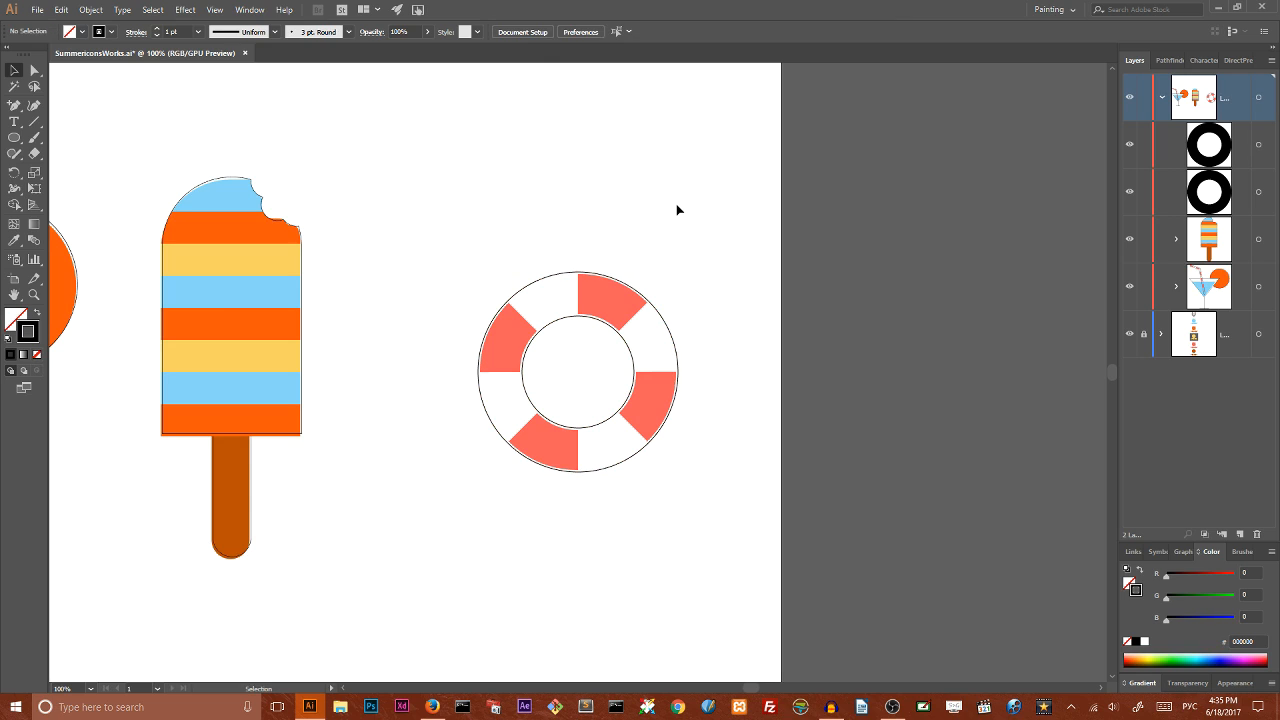
# Step: Group the coral dashed ring and its black outline as the lifebuoy
pyautogui.moveTo(428, 164); pyautogui.dragTo(766, 582)
pyautogui.rightClick(594, 304)
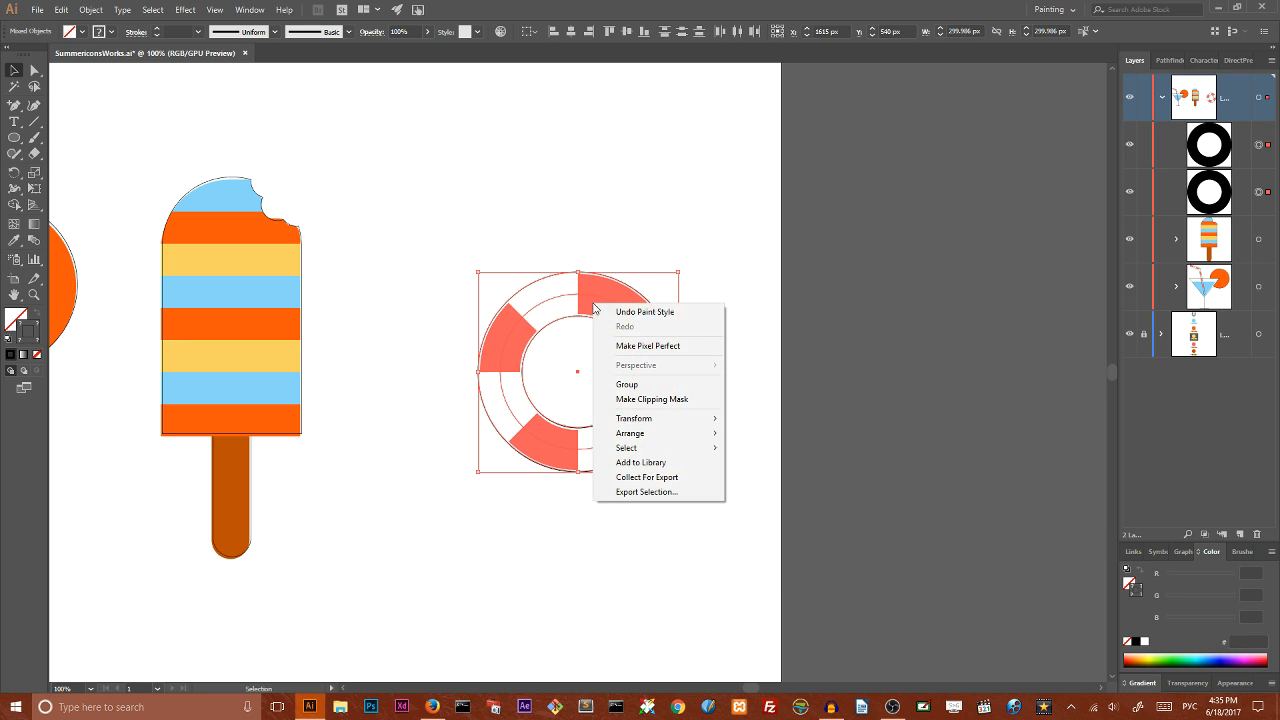
pyautogui.click(624, 384)
pyautogui.click(577, 192)
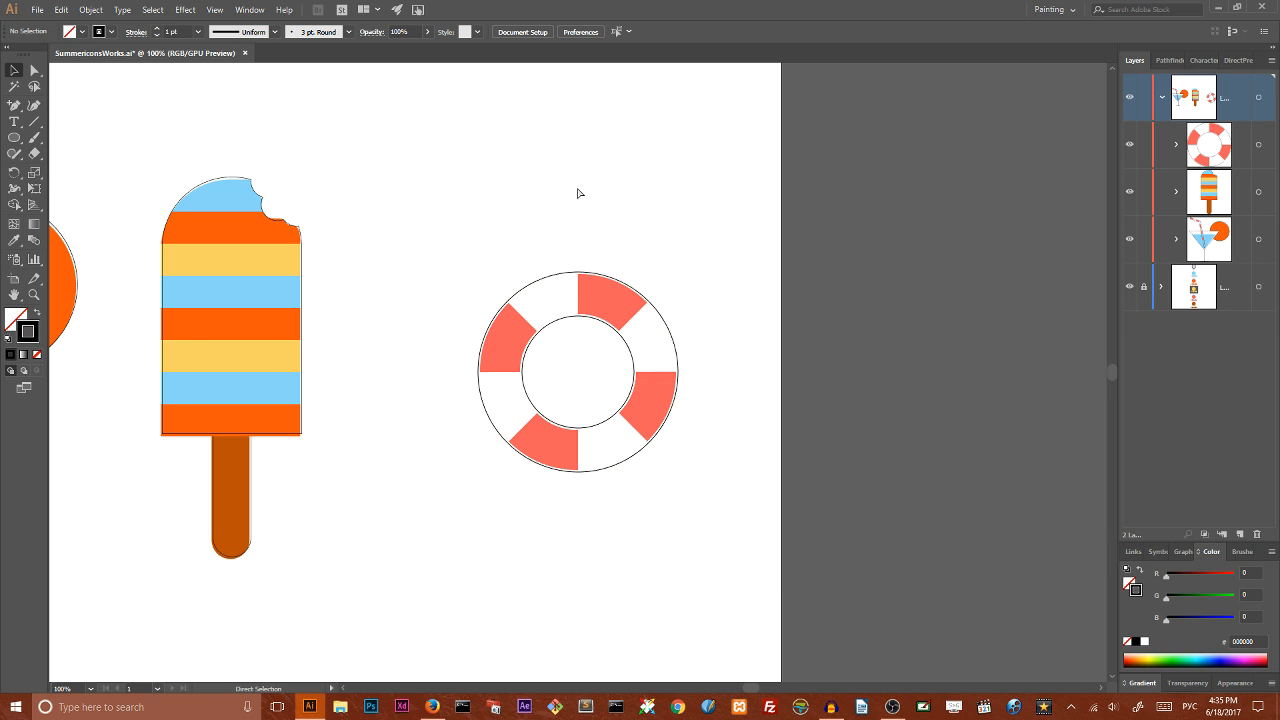
pyautogui.hotkey('ctrl', '-')
pyautogui.hotkey('ctrl', '-')
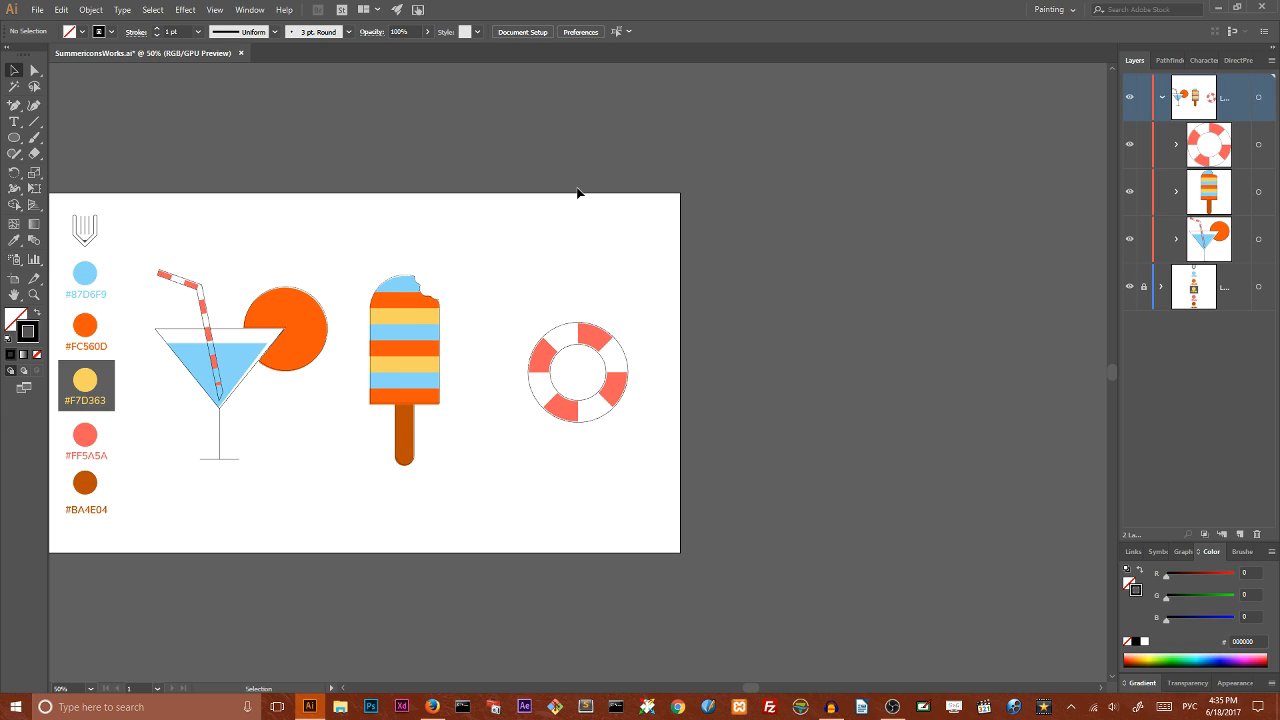